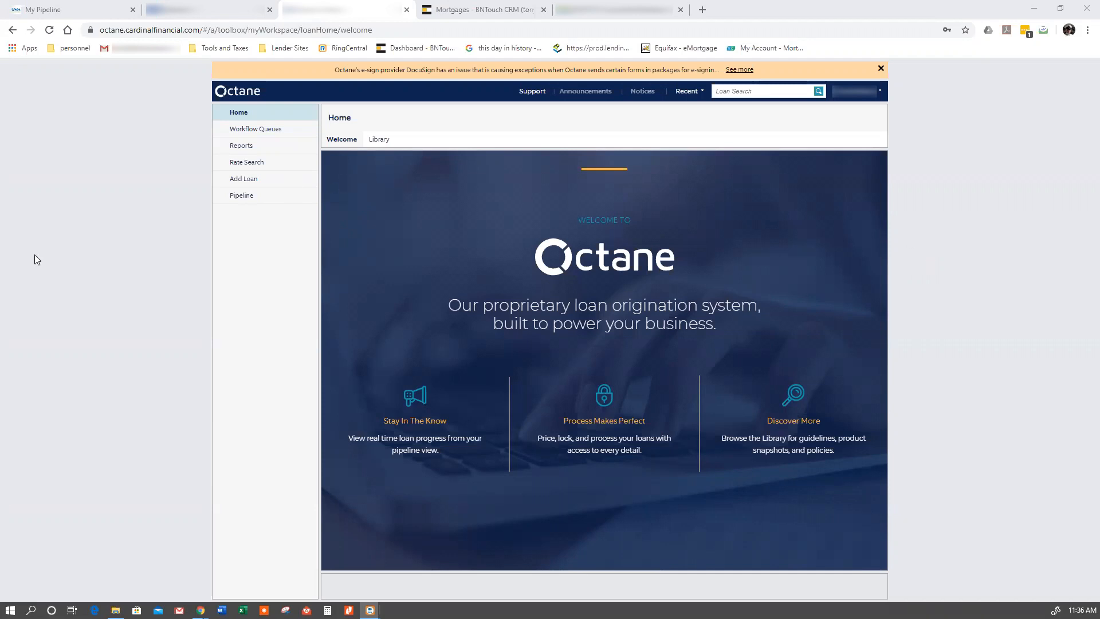
# - Switch to the LendingPad loan file and export the loan in Fnm32 format
pyautogui.click(636, 17)
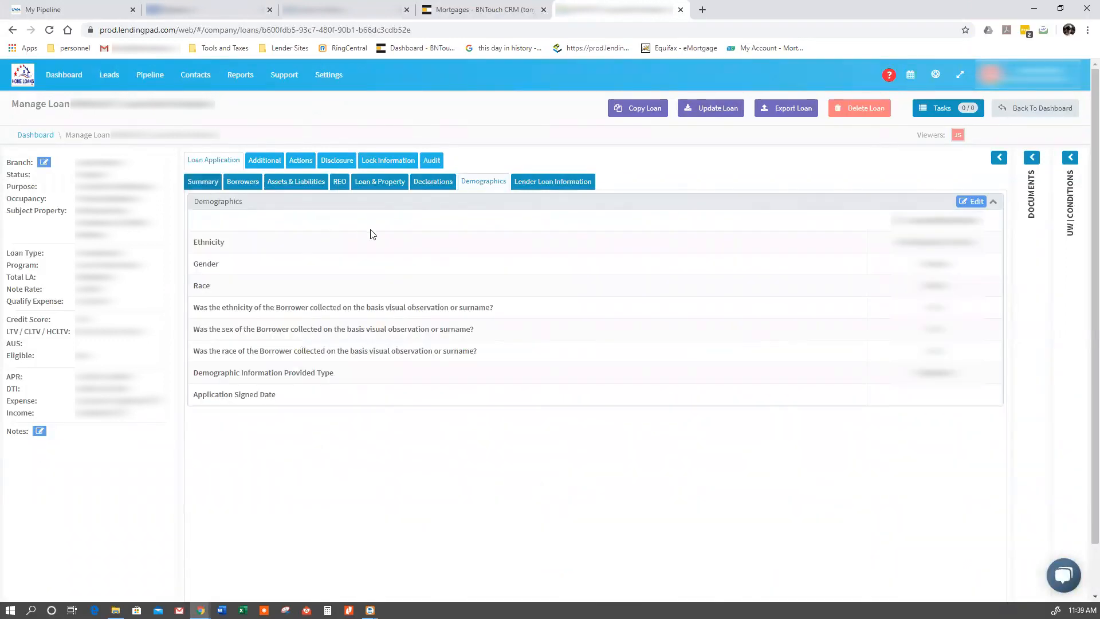
pyautogui.click(203, 181)
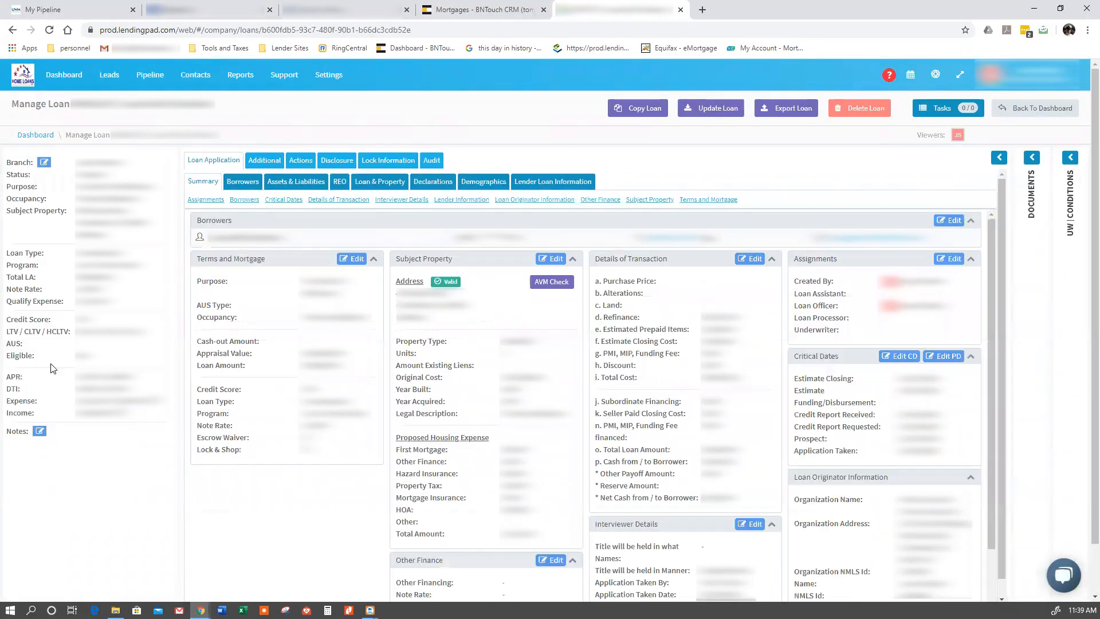
pyautogui.hotkey('alt', 'Tab')
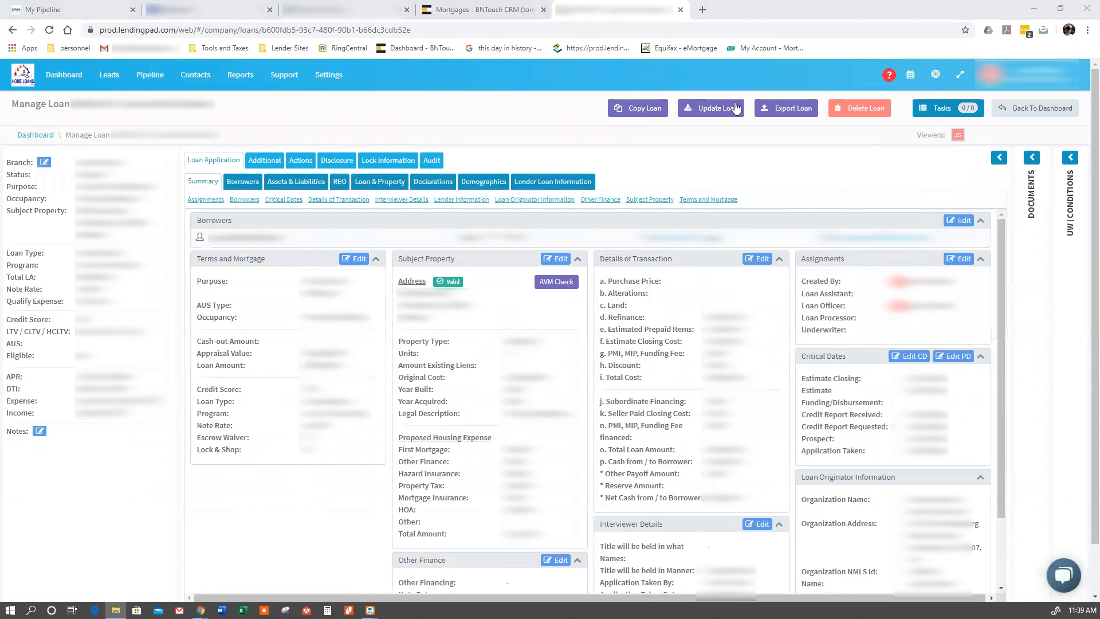
pyautogui.click(776, 114)
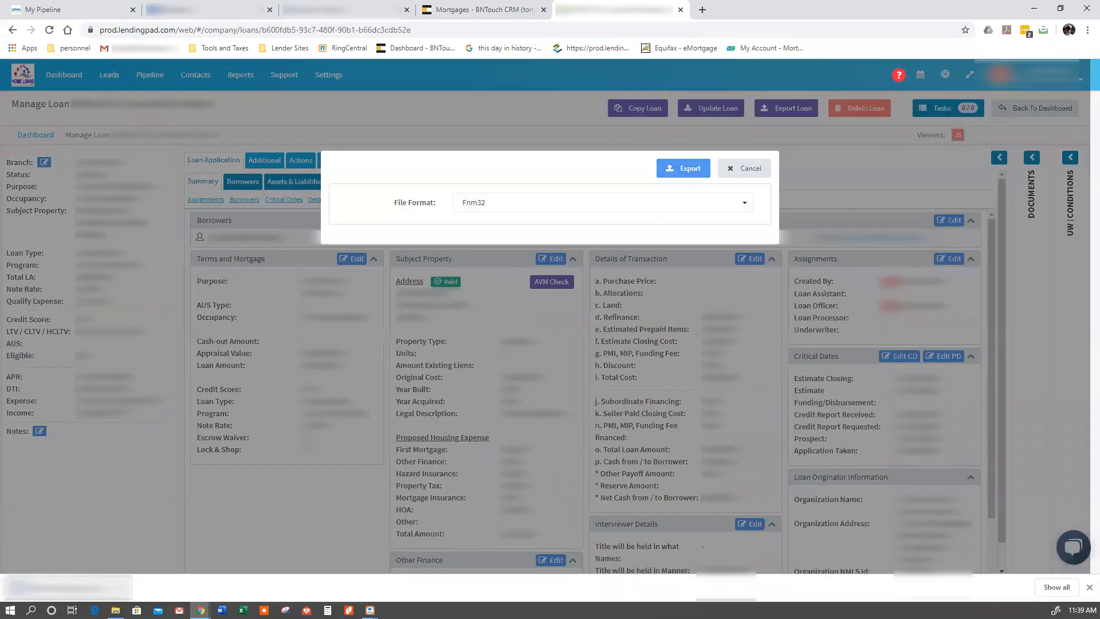
# - Transfer the exported loan file into the borrower's folder in File Explorer and put the window away
pyautogui.click(116, 610)
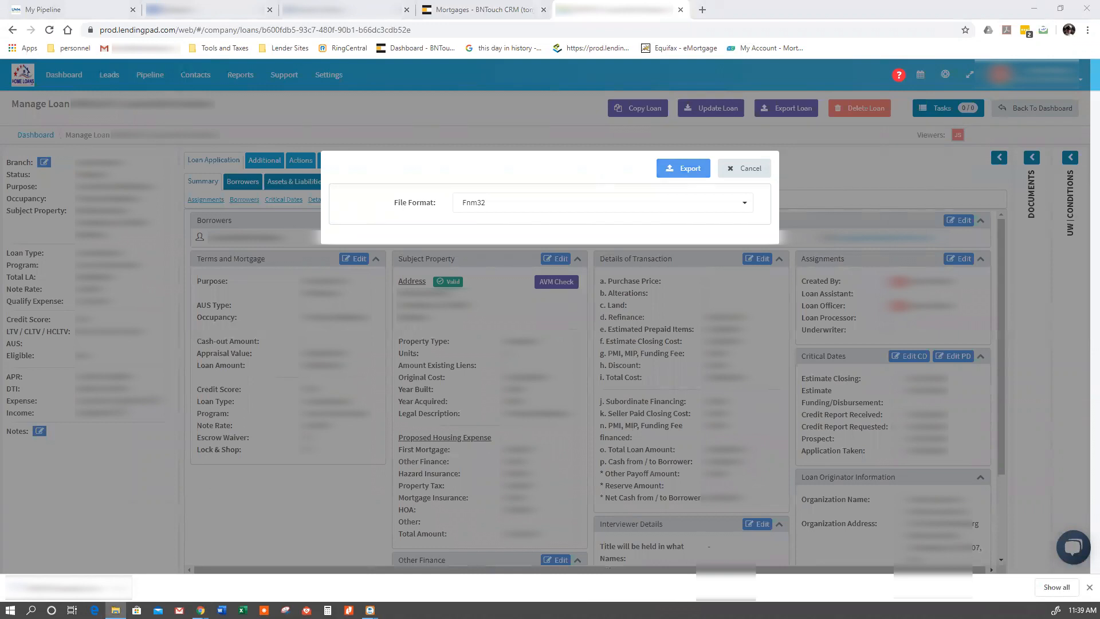
pyautogui.rightClick(552, 234)
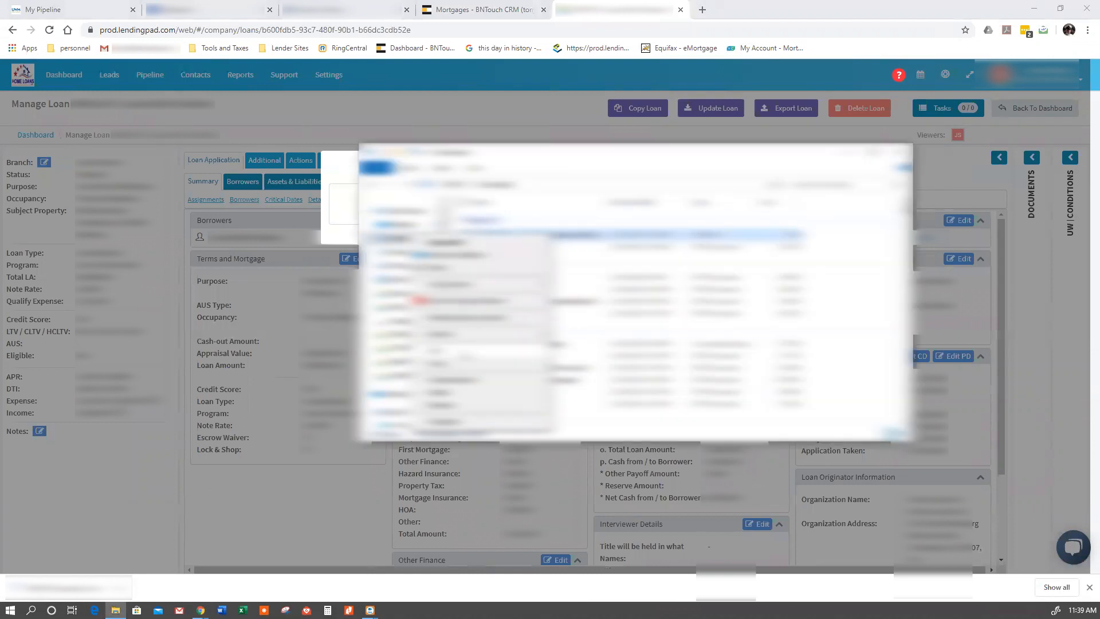
pyautogui.click(463, 353)
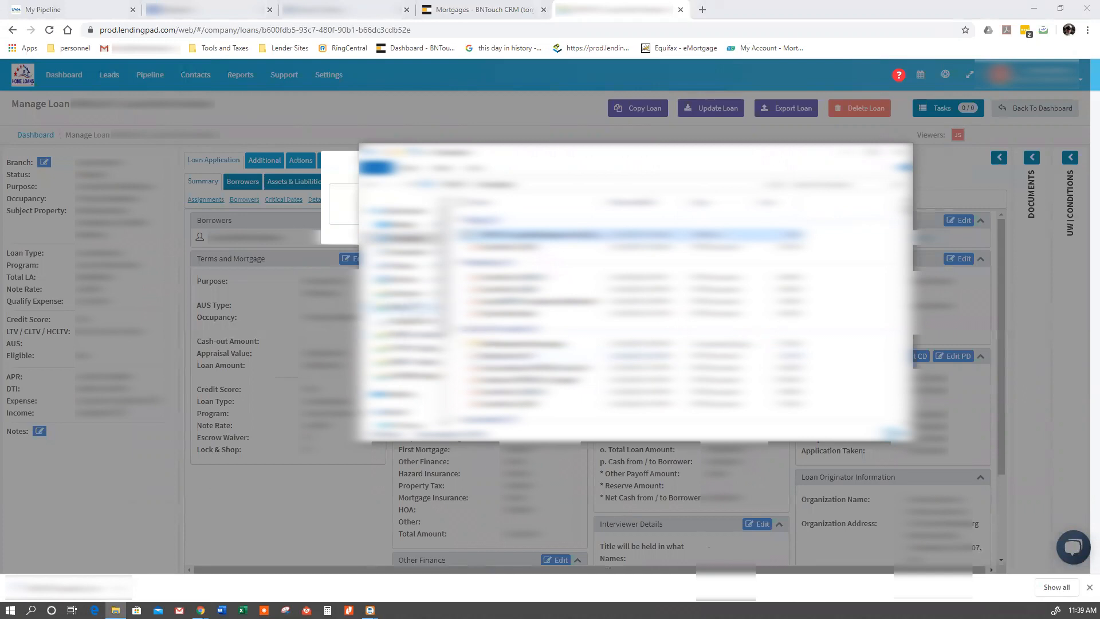
pyautogui.click(409, 281)
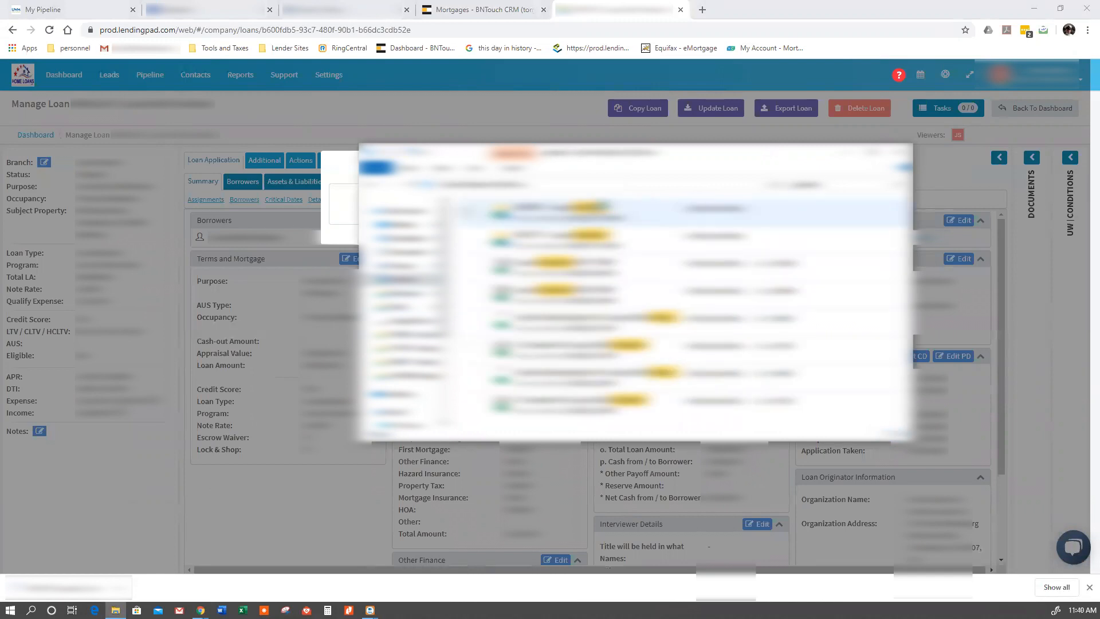
pyautogui.doubleClick(597, 205)
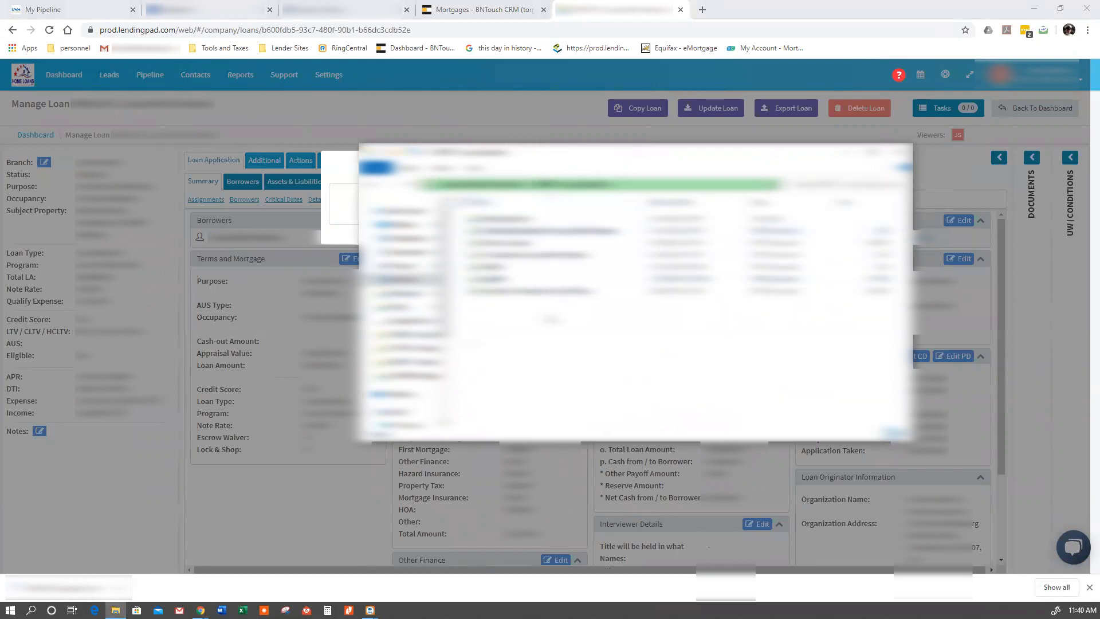
pyautogui.rightClick(555, 310)
pyautogui.click(495, 390)
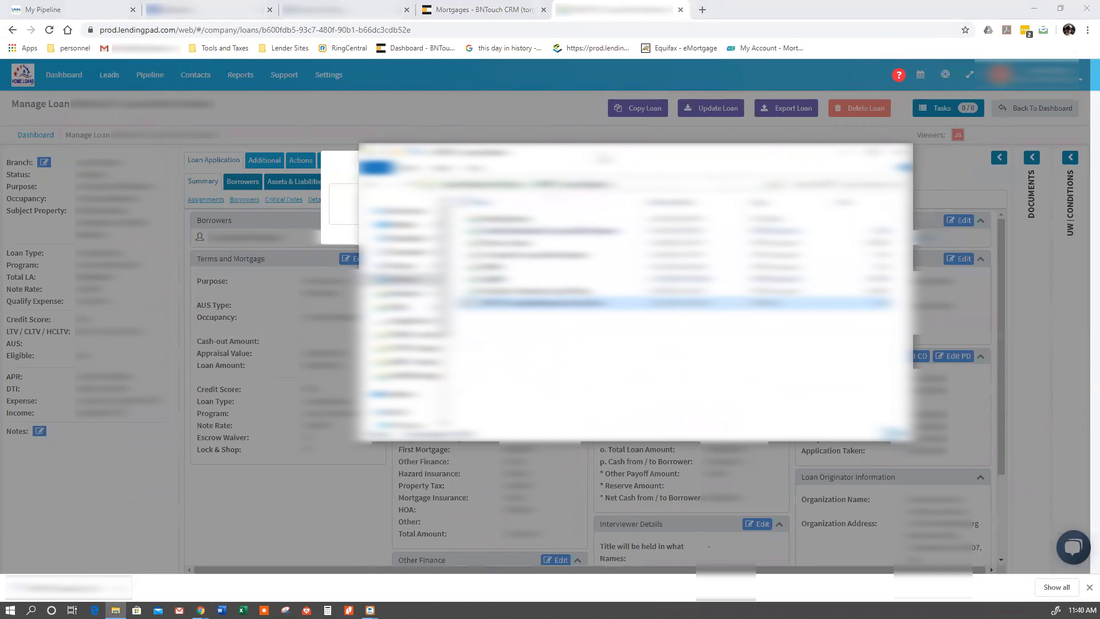
pyautogui.moveTo(601, 156); pyautogui.dragTo(1099, 156)
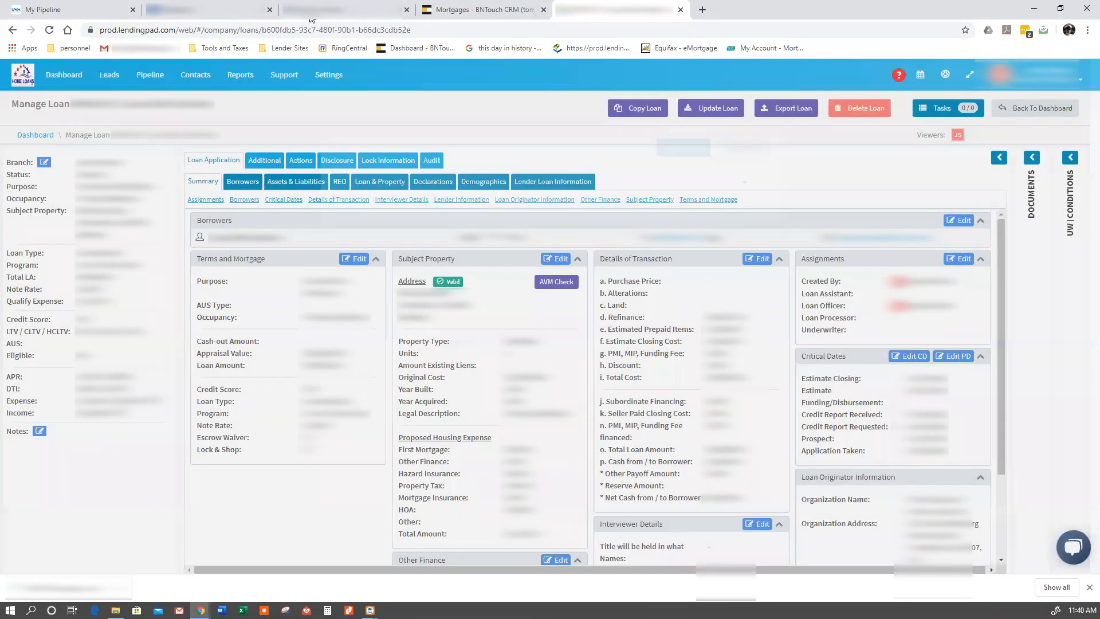
# - Switch to Octane and check the list of recent loans
pyautogui.click(367, 10)
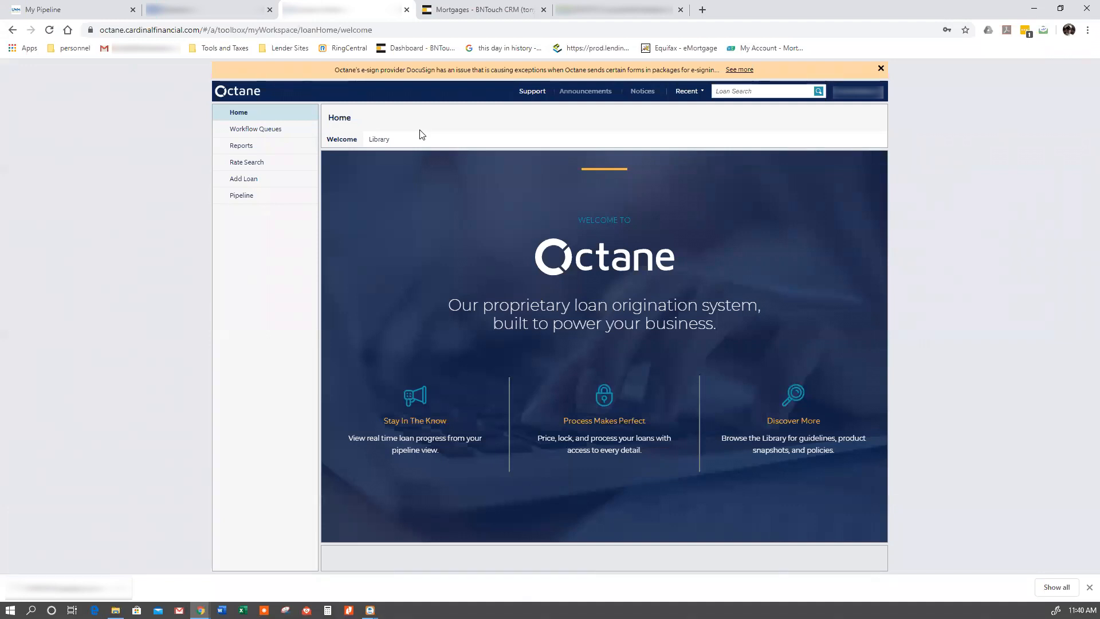
pyautogui.click(686, 91)
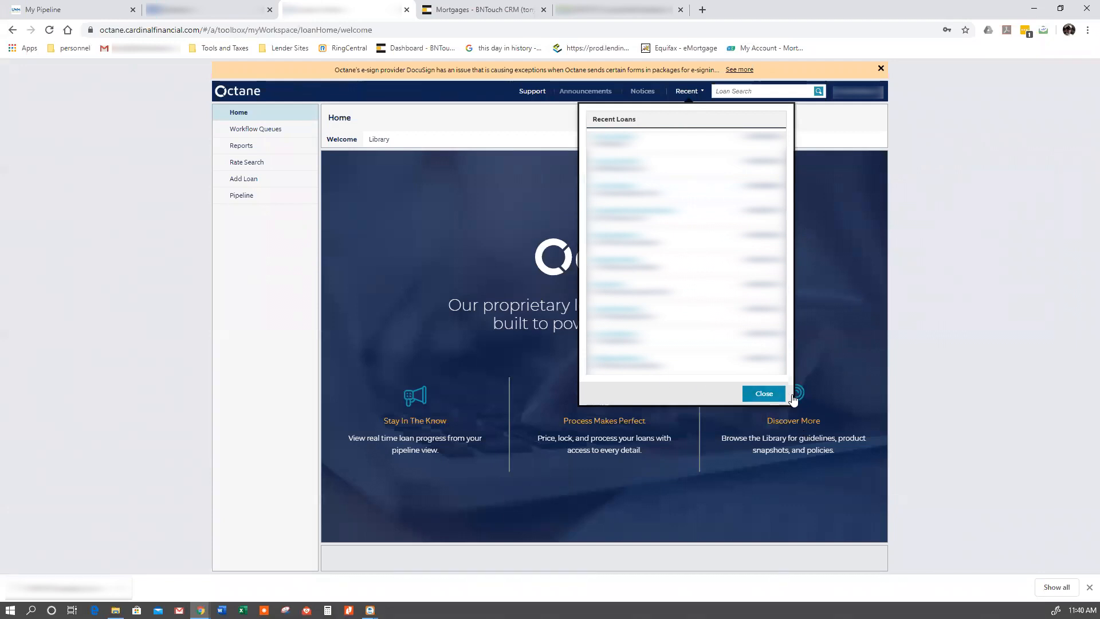
pyautogui.click(765, 393)
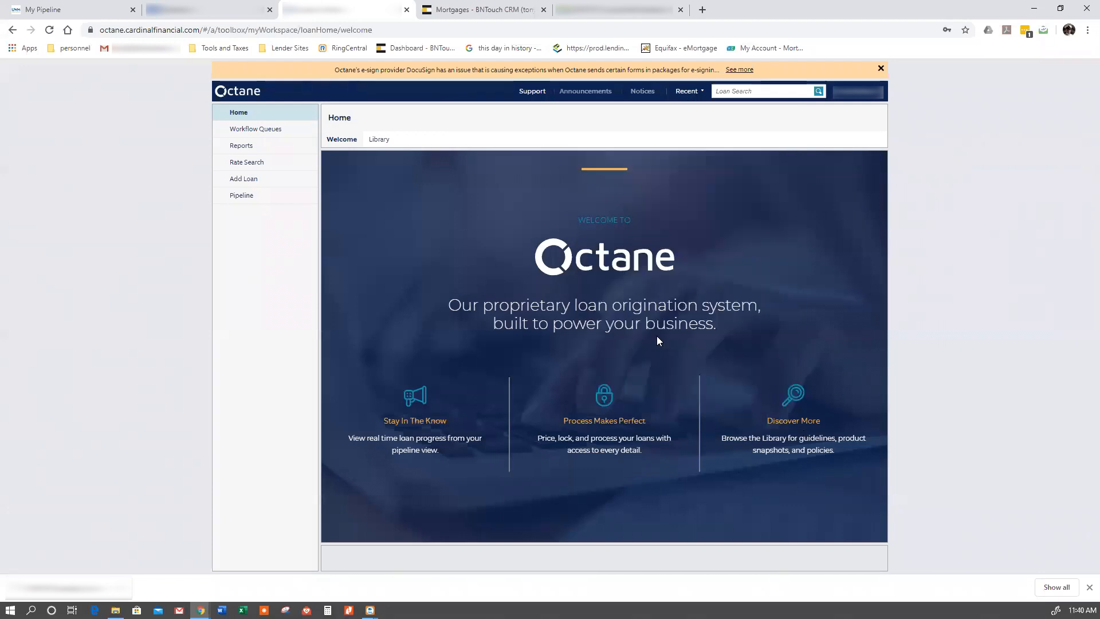
# - Start adding a new loan and set My Role to Transaction Coordinator
pyautogui.click(258, 180)
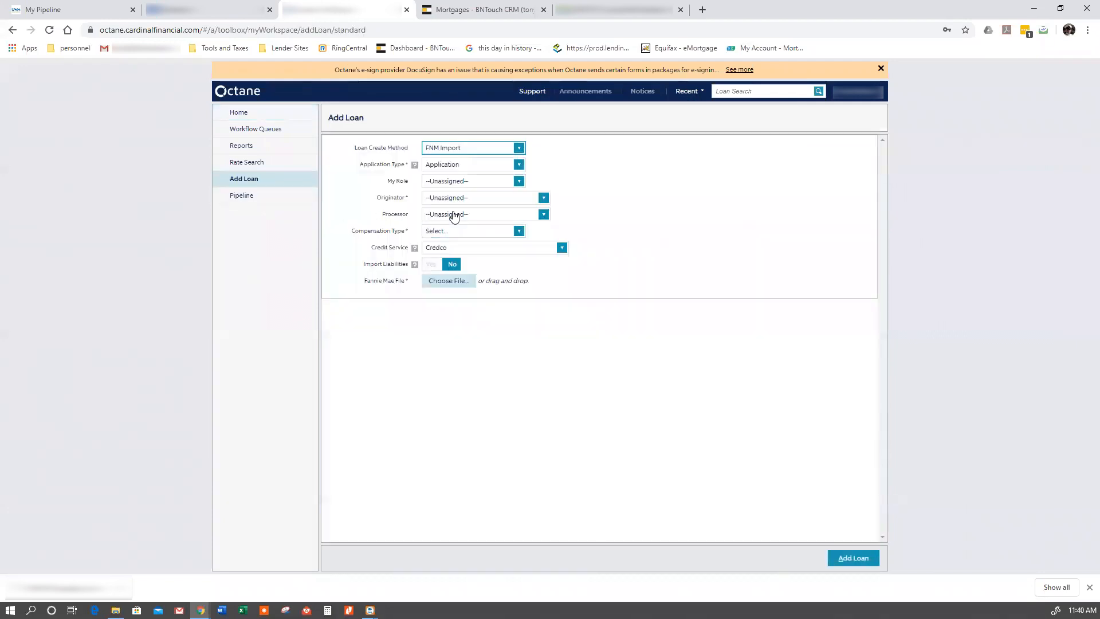
pyautogui.click(456, 180)
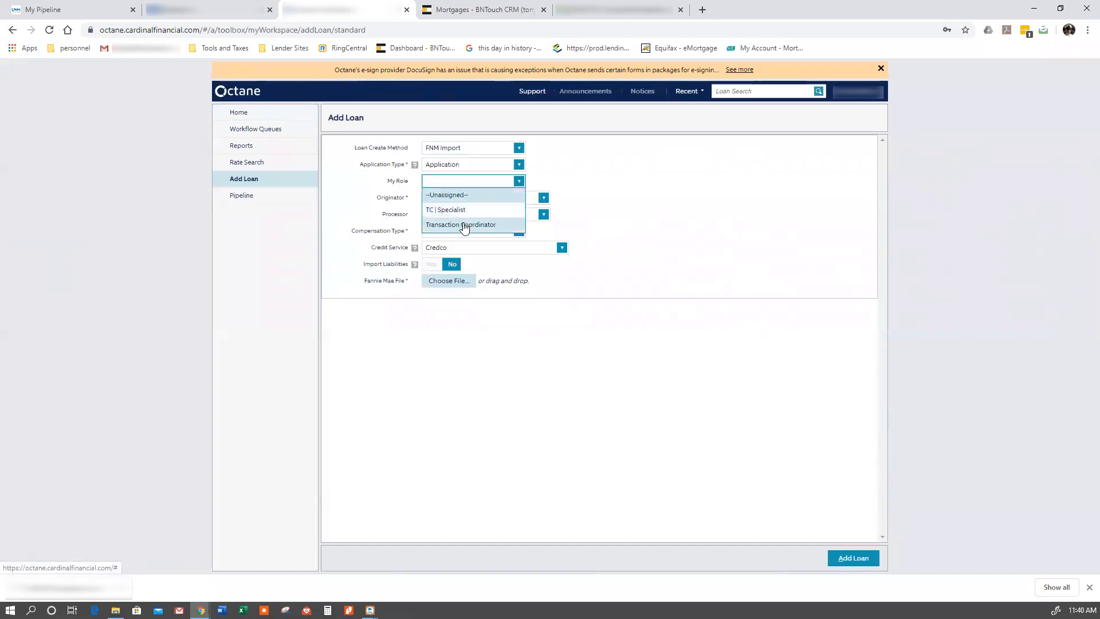
pyautogui.click(460, 224)
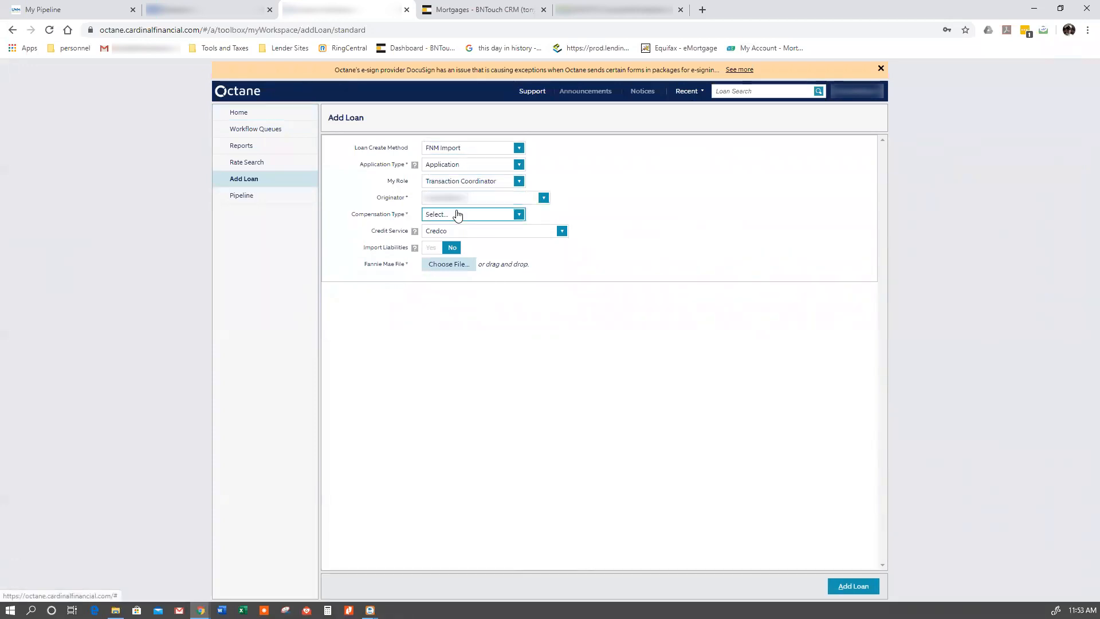
# - Set the compensation type to Lender Paid-Fee in Price MA T2 and credit service to Equifax Mortgage Services, and attach the exported Fannie Mae file
pyautogui.click(457, 214)
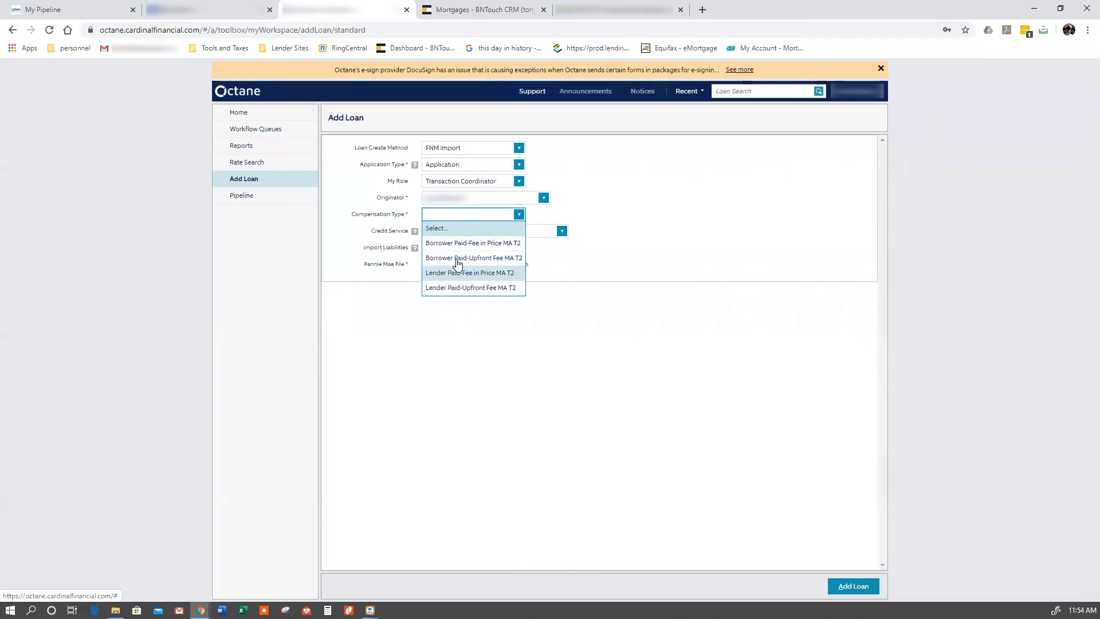
pyautogui.click(458, 270)
pyautogui.click(458, 231)
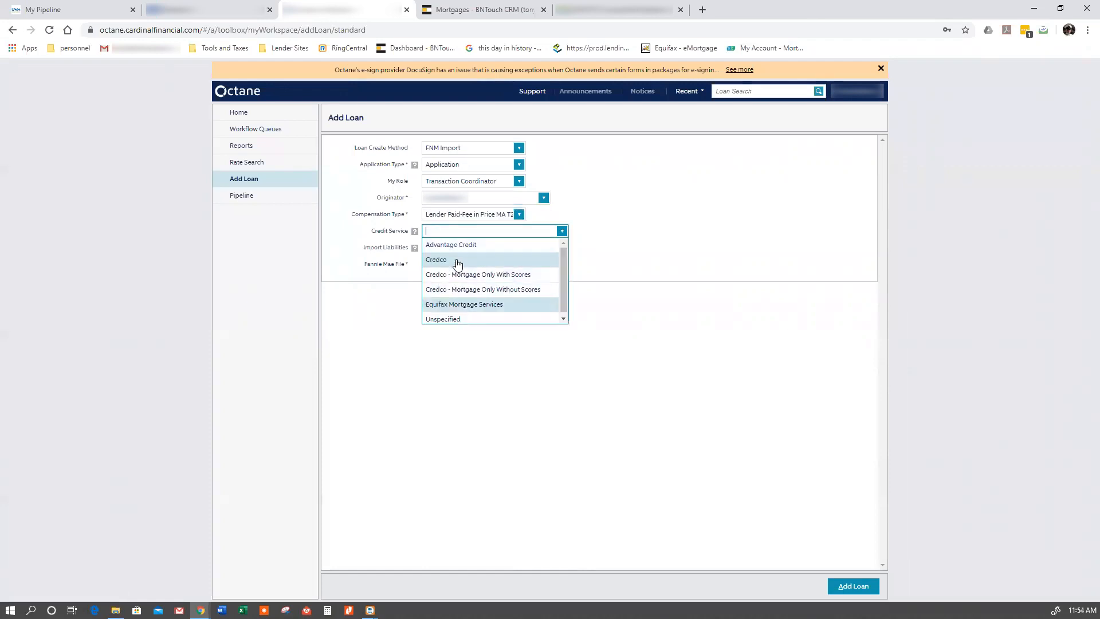
pyautogui.press('Return')
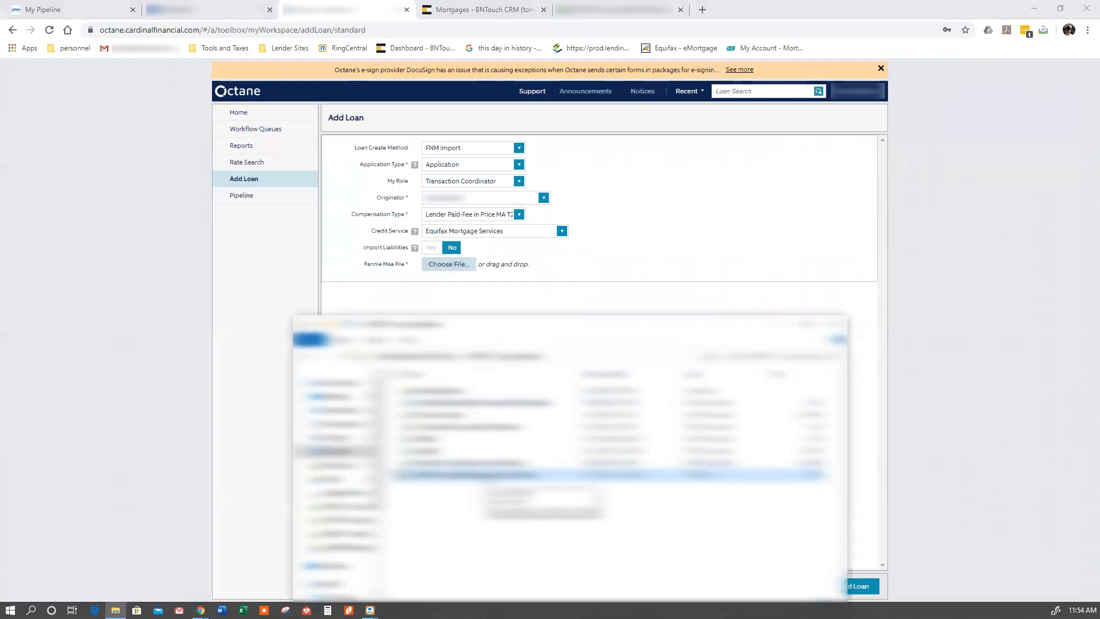
pyautogui.moveTo(484, 475); pyautogui.dragTo(475, 289)
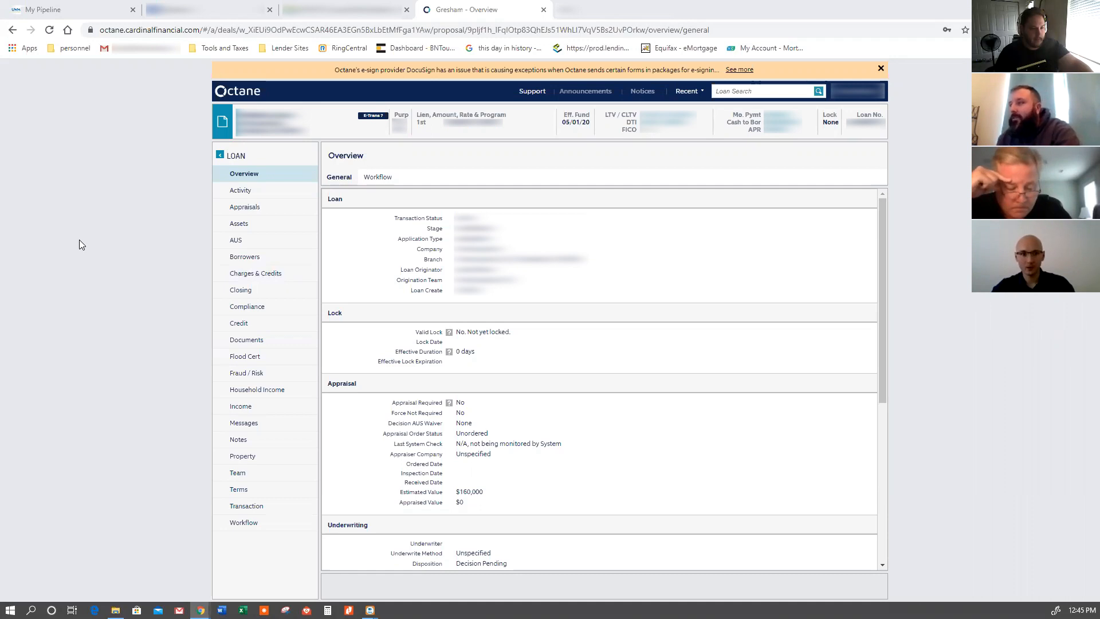
# - Set Has Dependents to No in the borrower's personal details and save the record
pyautogui.click(267, 257)
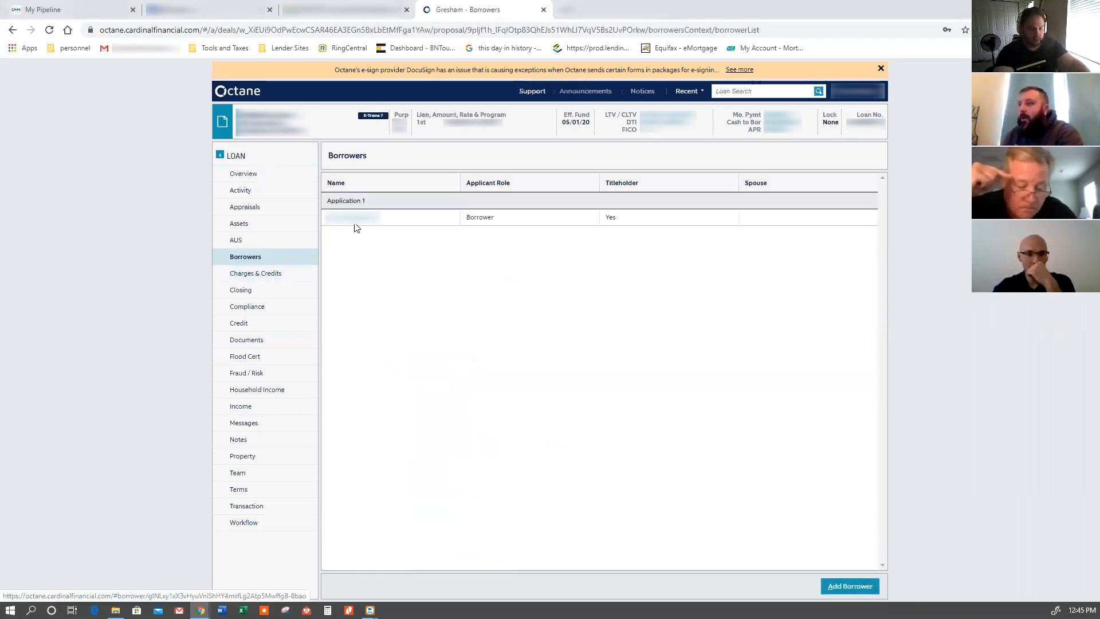
pyautogui.click(360, 223)
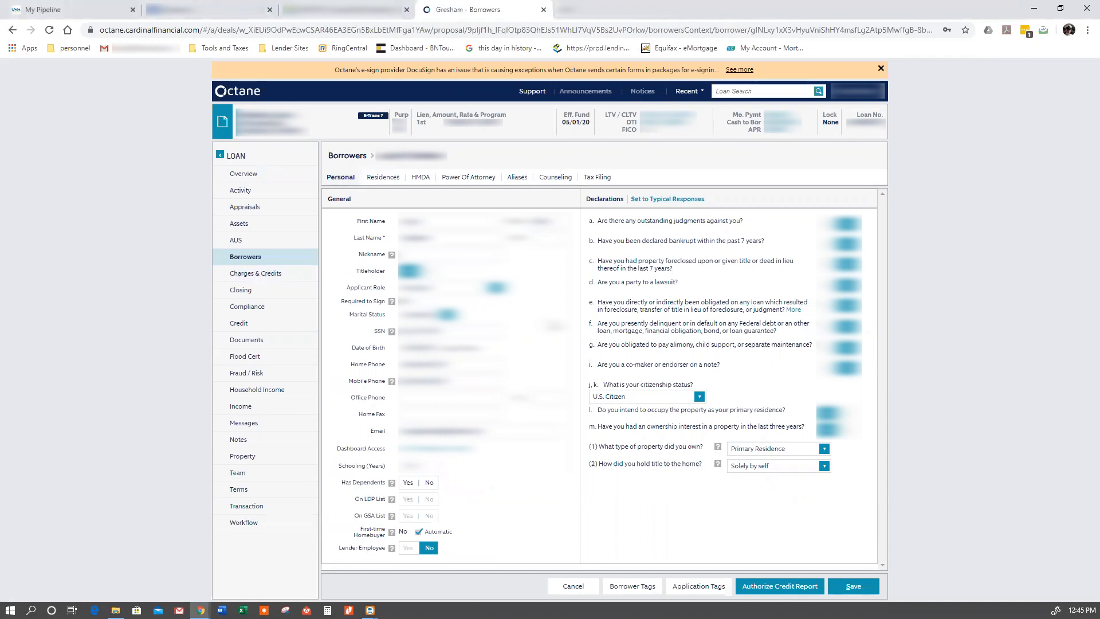
pyautogui.click(440, 382)
pyautogui.click(430, 487)
pyautogui.click(850, 589)
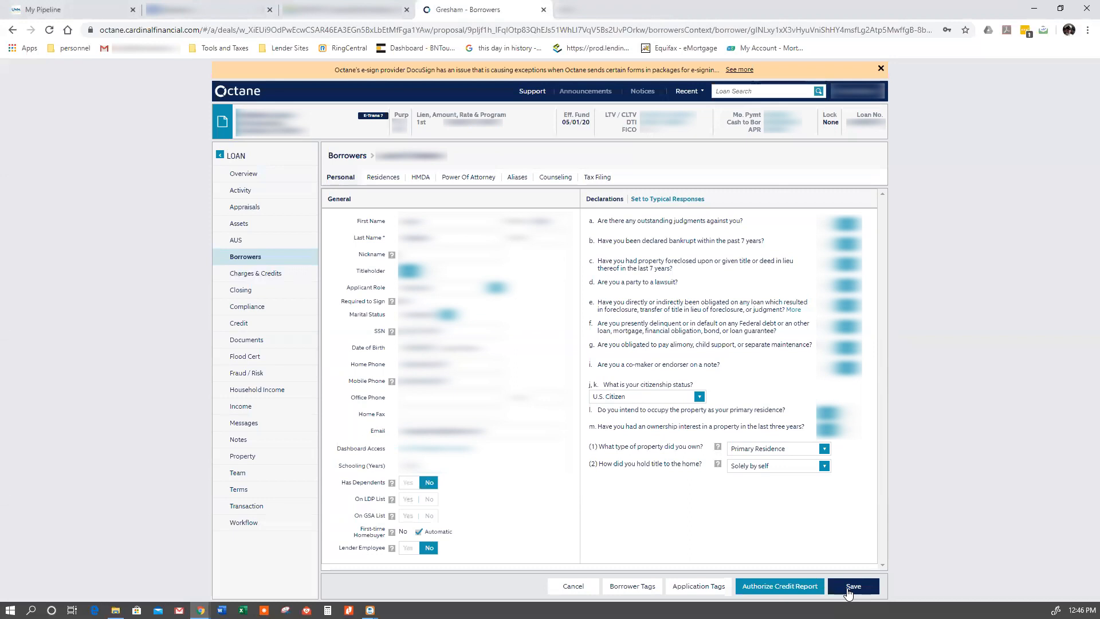
# - Authorize the borrower's credit report with authorization obtained set to Yes and the method to Phone, and save the borrower
pyautogui.click(794, 581)
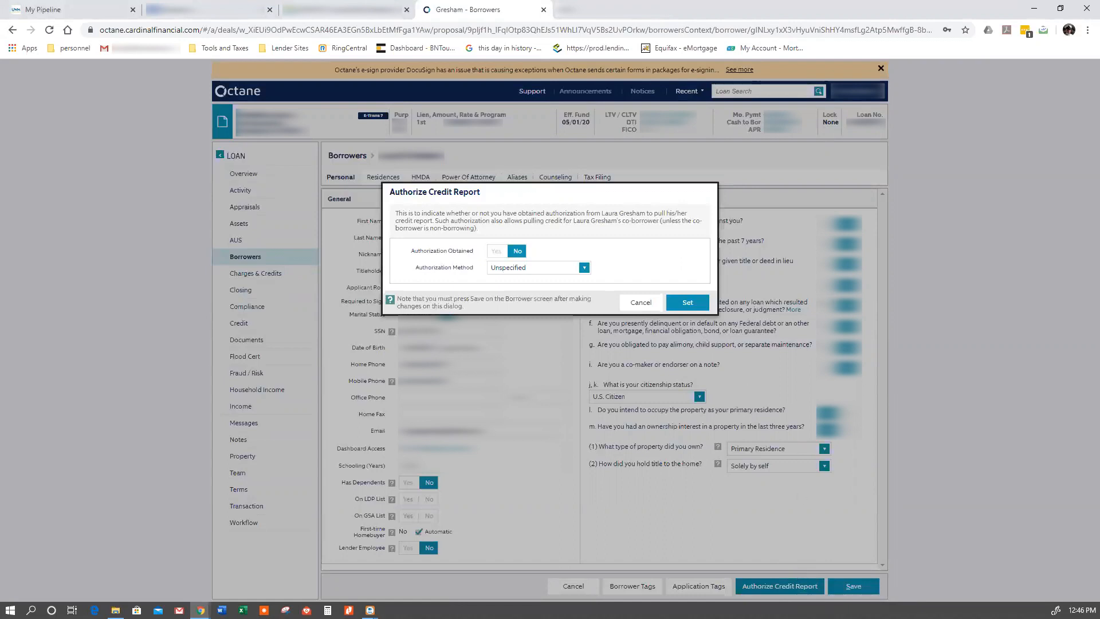
pyautogui.click(496, 251)
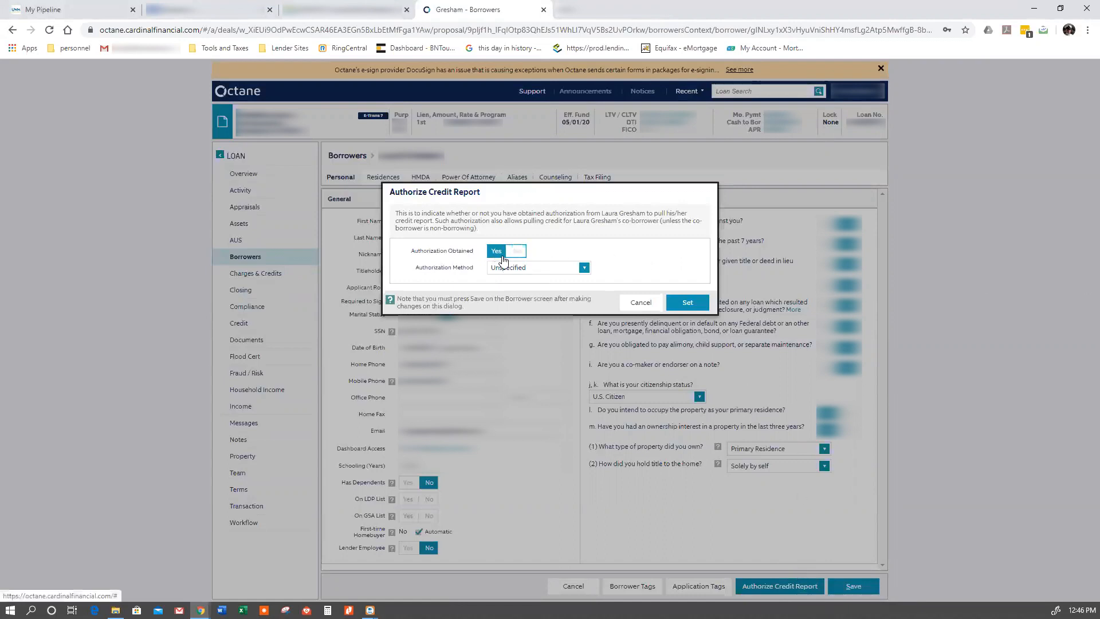
pyautogui.click(550, 267)
pyautogui.click(516, 327)
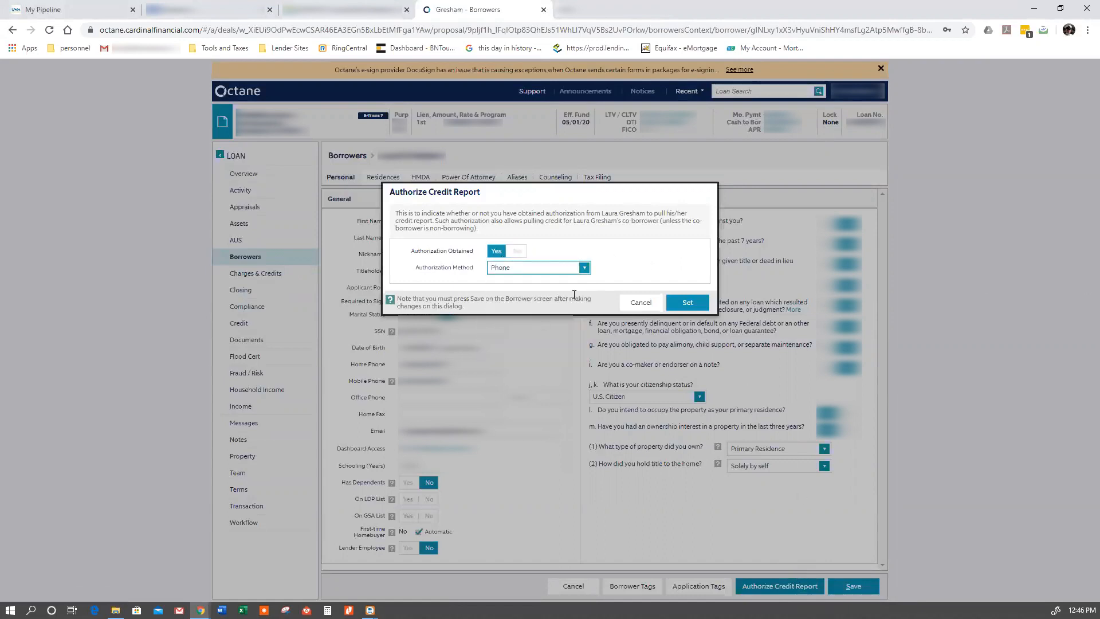
pyautogui.click(688, 303)
pyautogui.click(853, 586)
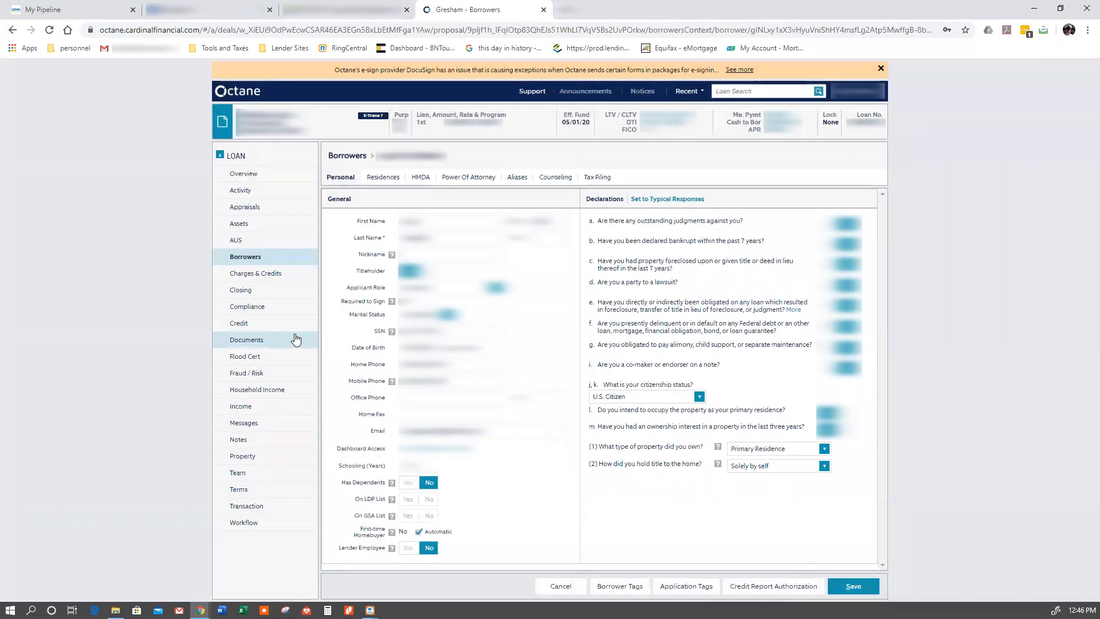
# - Begin a new credit report request for the loan and open the options for the Application 1 borrower
pyautogui.click(268, 325)
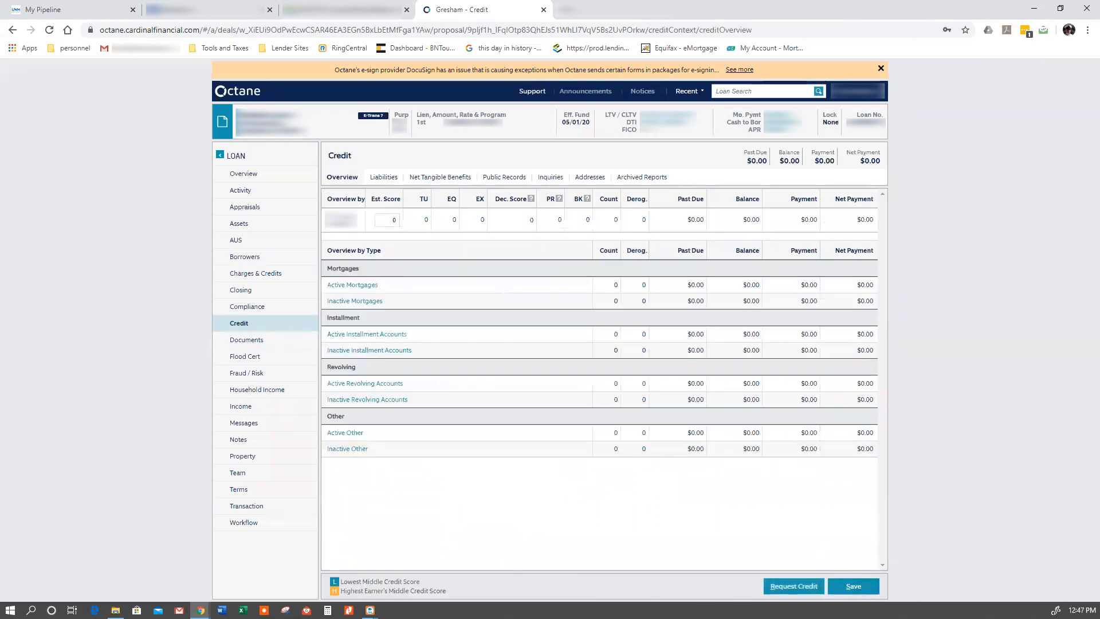
pyautogui.click(805, 590)
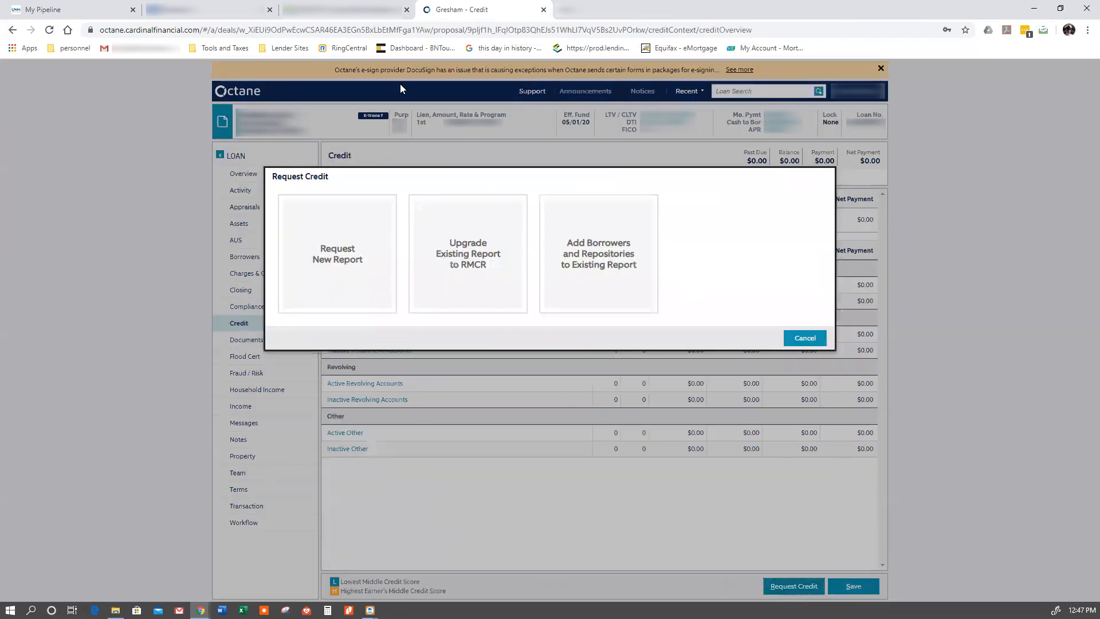
pyautogui.click(334, 255)
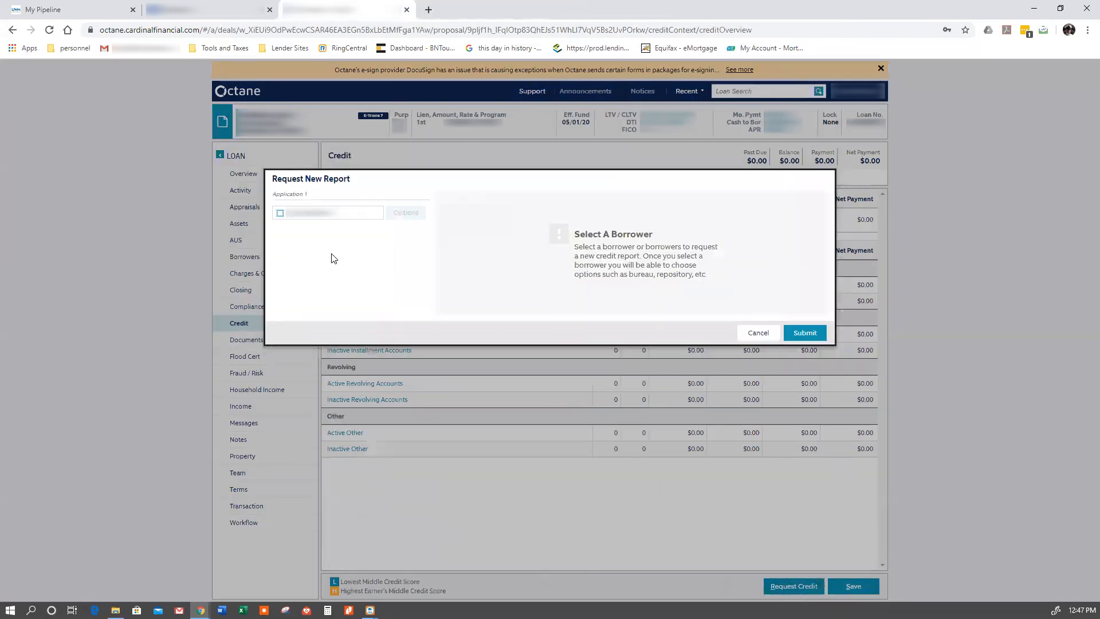
pyautogui.click(293, 216)
pyautogui.click(406, 218)
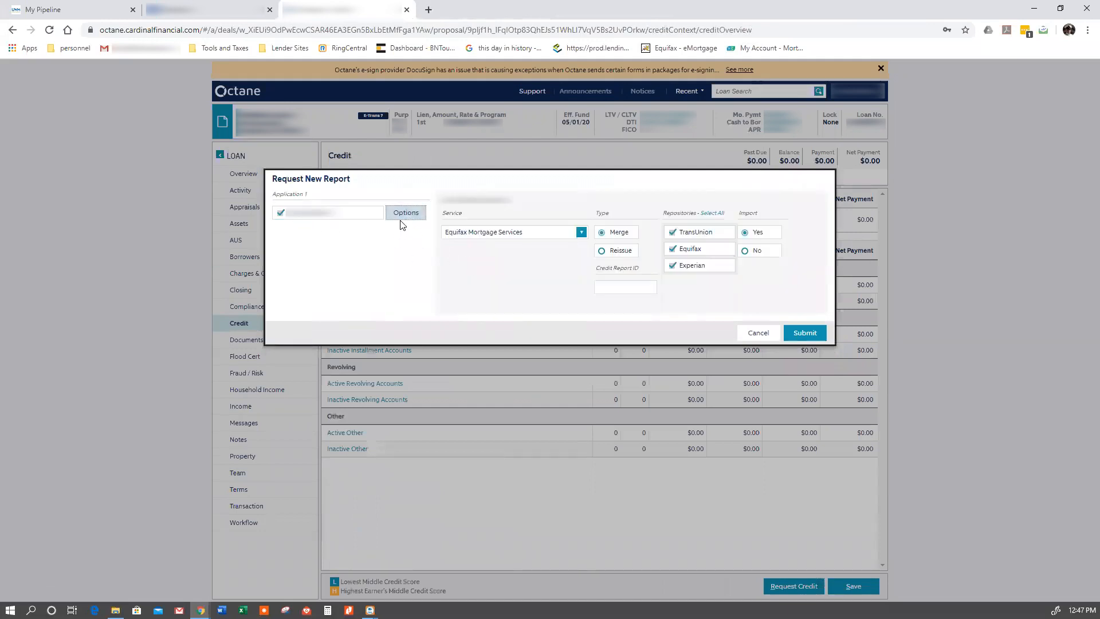
# - Submit the credit request as a Reissue through Equifax Mortgage Services using the existing credit report ID
pyautogui.click(500, 240)
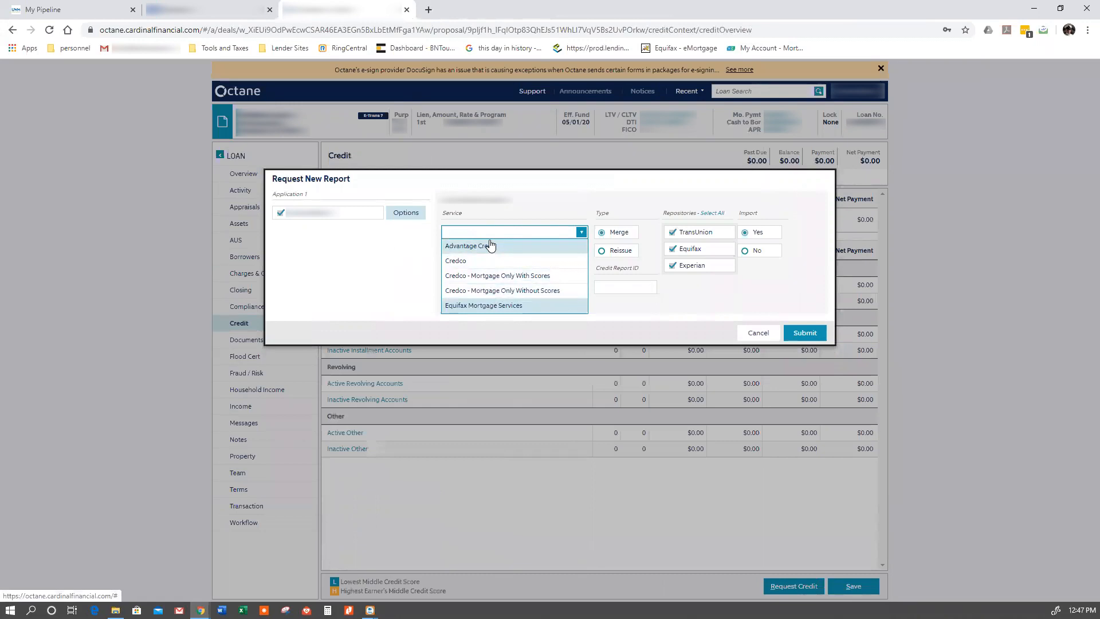
pyautogui.click(491, 308)
pyautogui.click(619, 254)
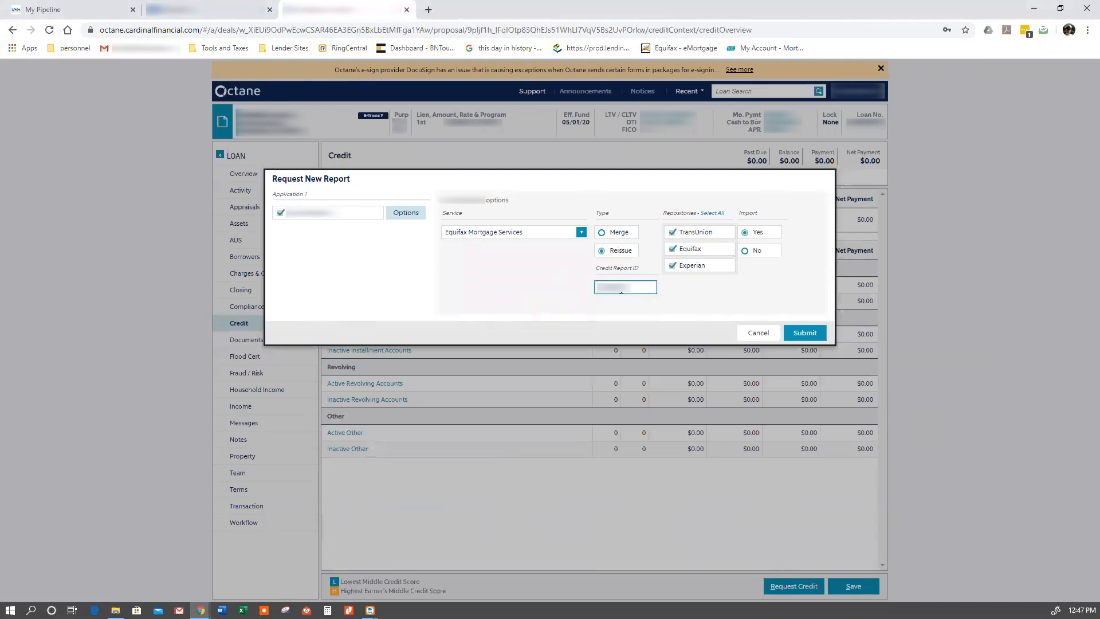
pyautogui.click(803, 334)
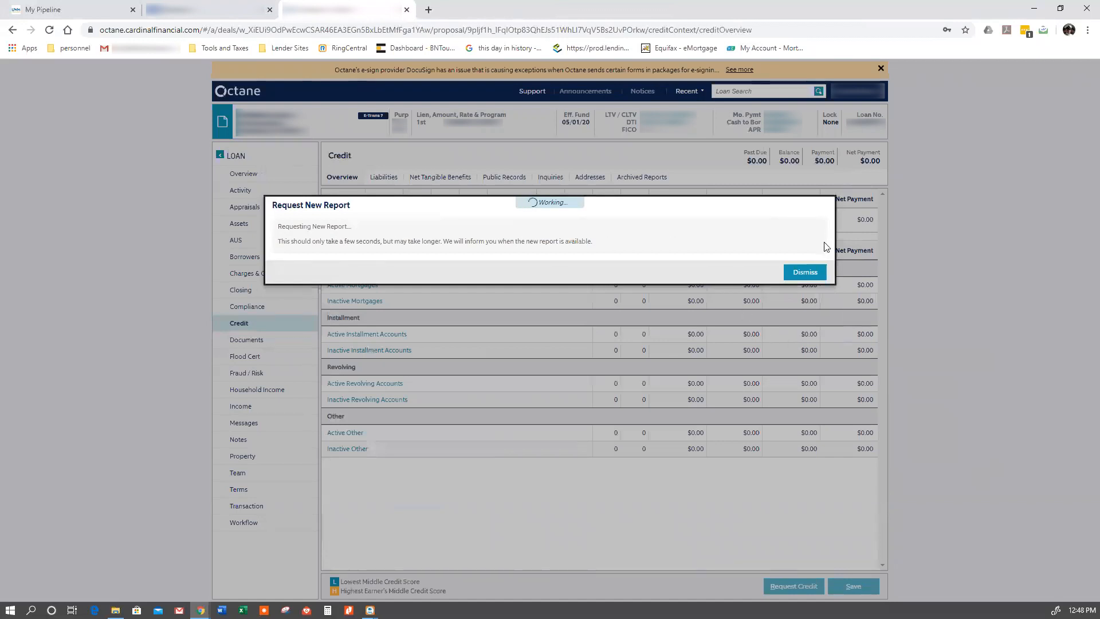
# - Dismiss the credit request notices and set the loan purpose to Change in Rate/Term in the loan terms
pyautogui.click(805, 272)
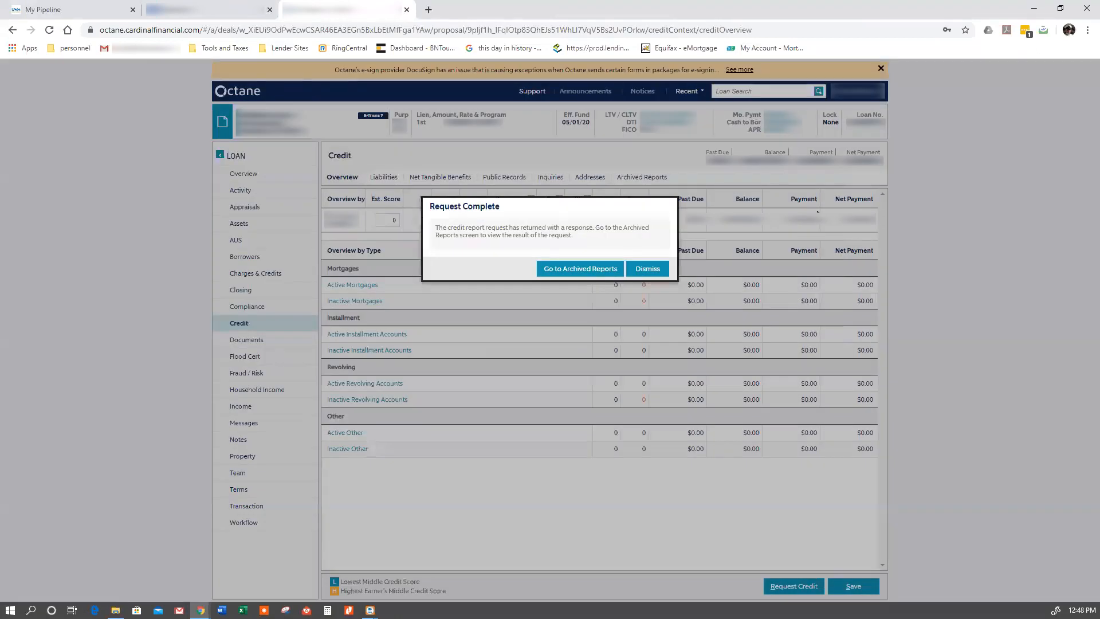
pyautogui.click(642, 270)
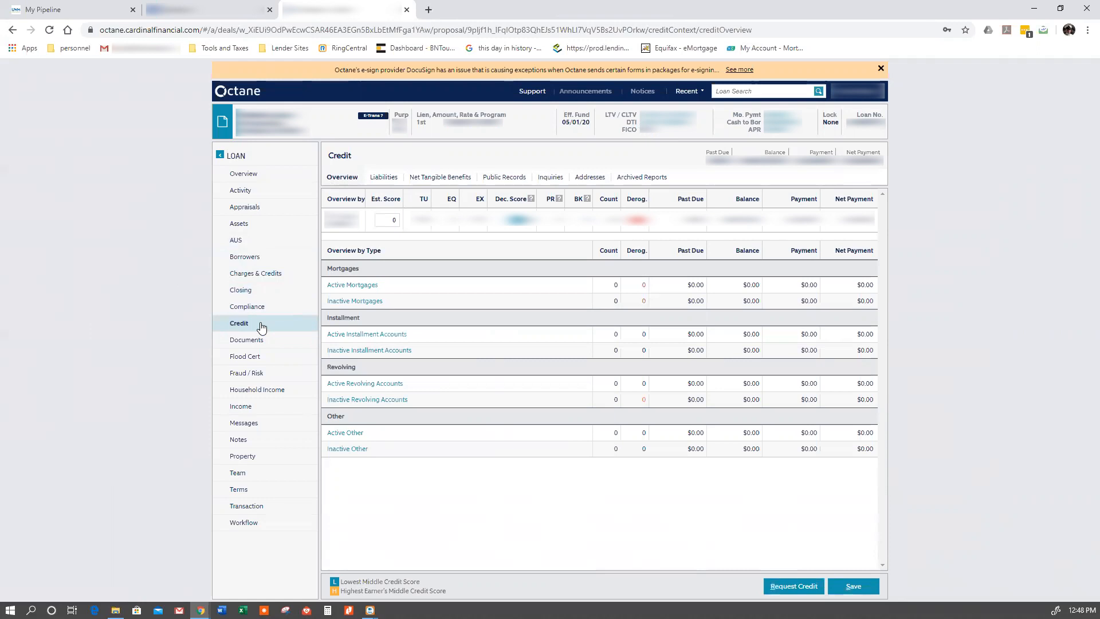
pyautogui.click(263, 490)
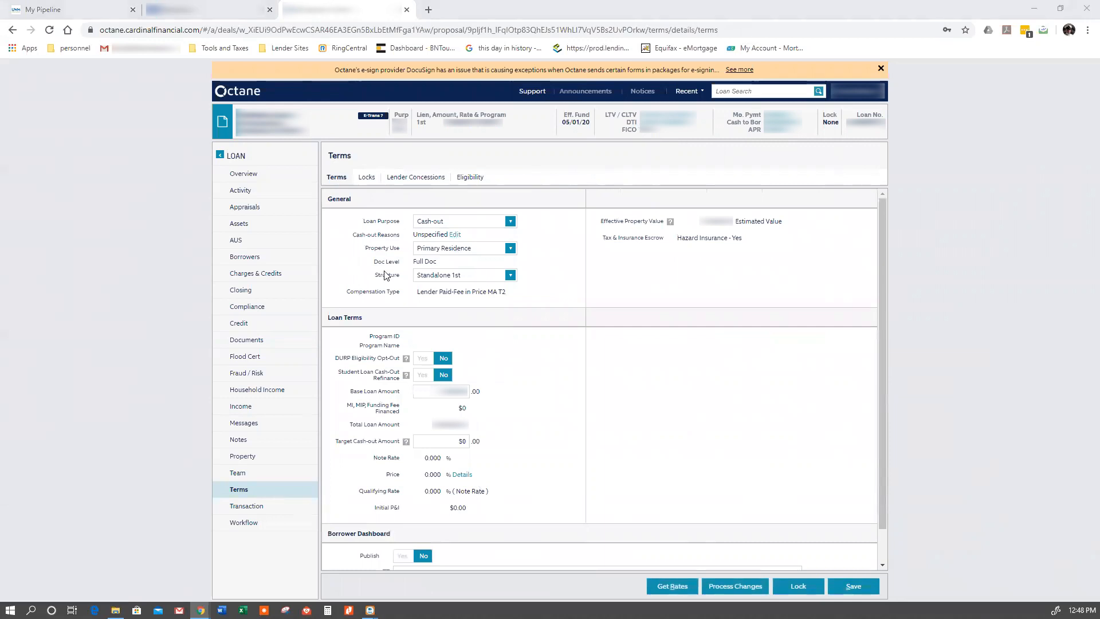
pyautogui.click(453, 222)
pyautogui.click(457, 254)
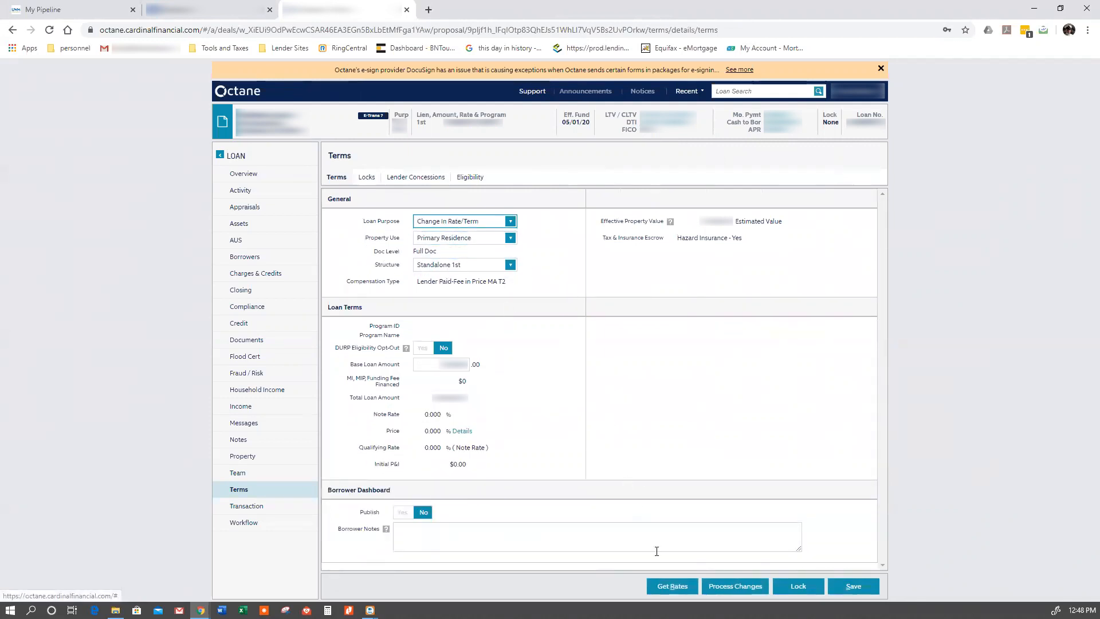
# - Find rates for the loan with only the 15 Years term selected, keeping Conventional and Fixed
pyautogui.click(664, 588)
pyautogui.click(656, 269)
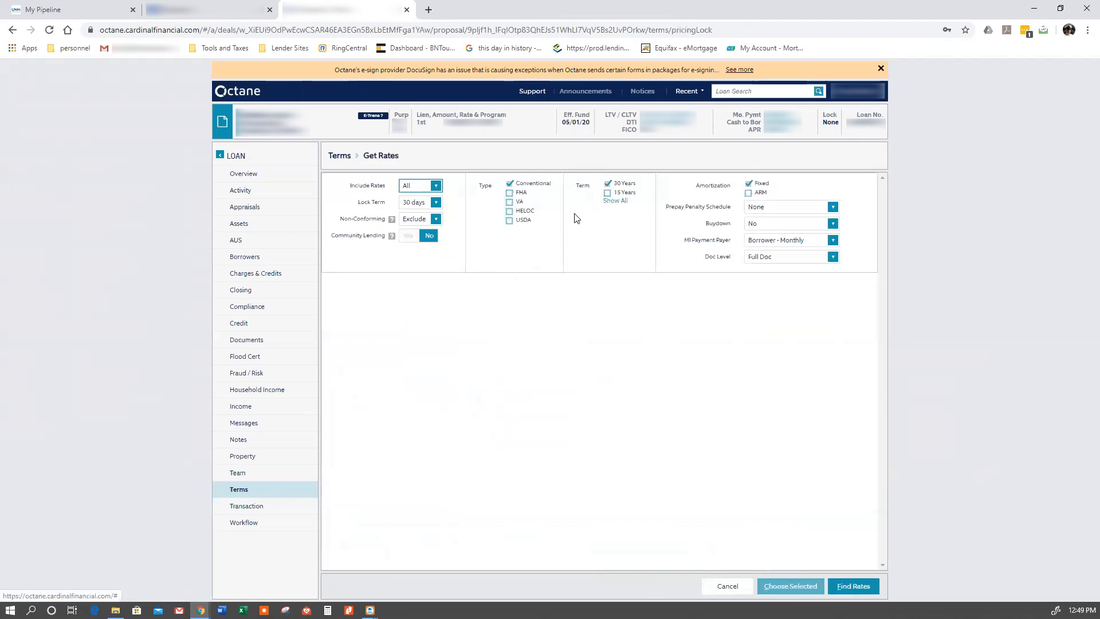
pyautogui.click(608, 193)
pyautogui.click(608, 183)
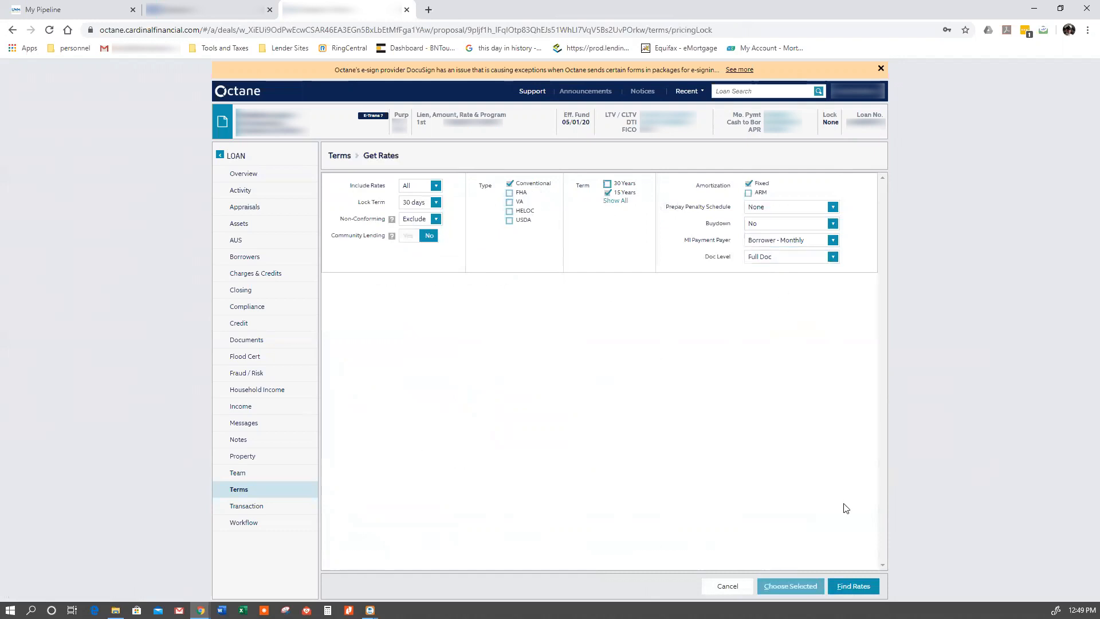
pyautogui.click(853, 587)
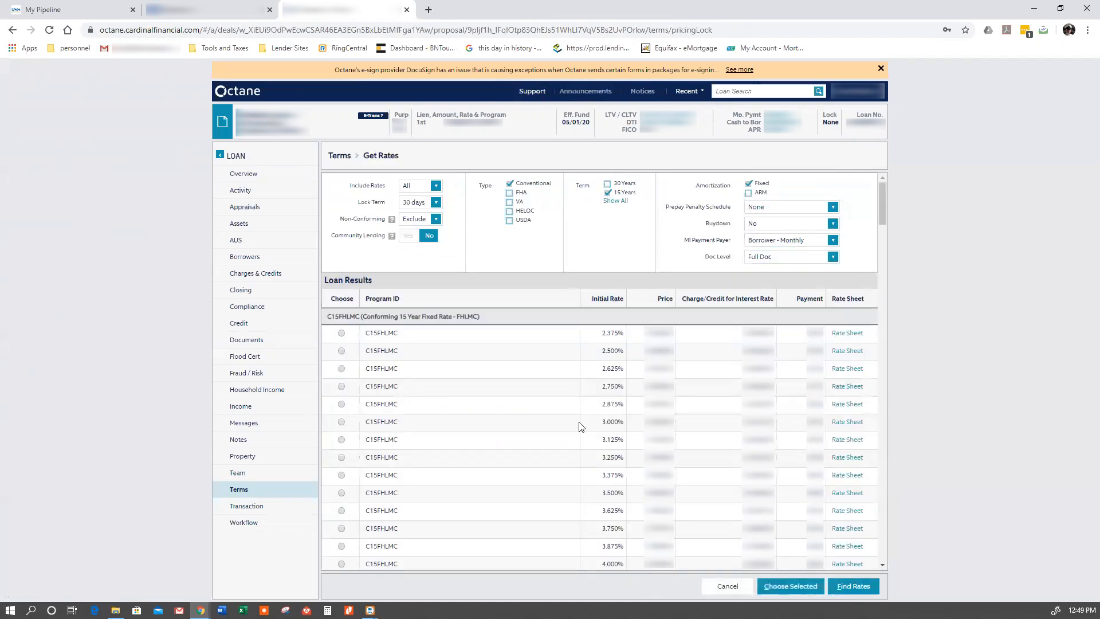
# - Choose the 3.500% rate in the first C15FHLMC program group and apply it to the loan
pyautogui.scroll(-2, 465, 400)
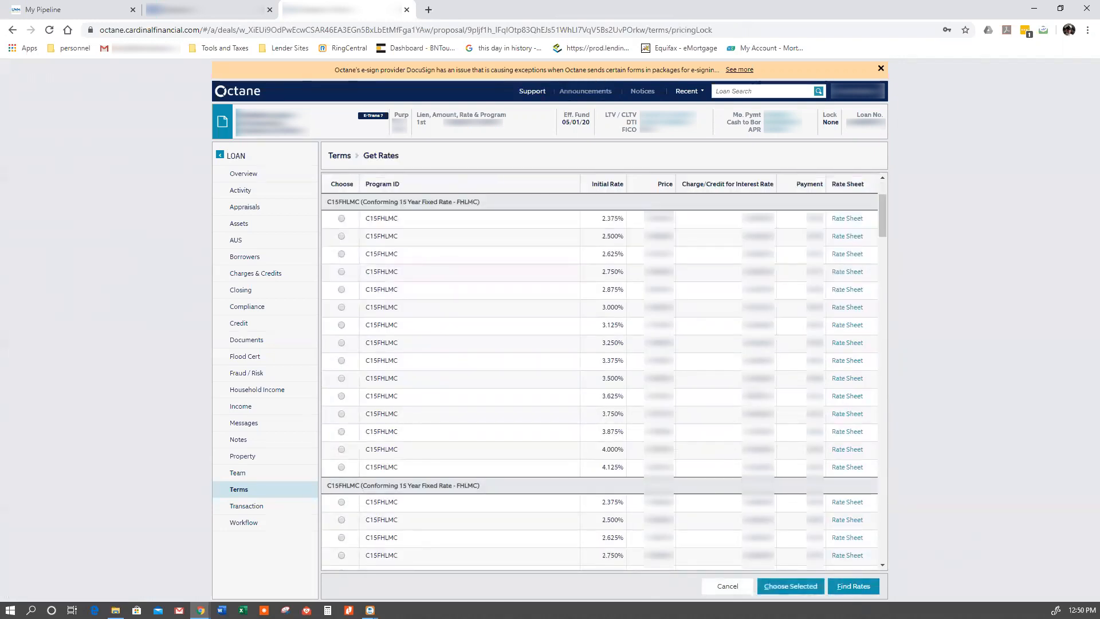
pyautogui.click(342, 378)
pyautogui.click(791, 587)
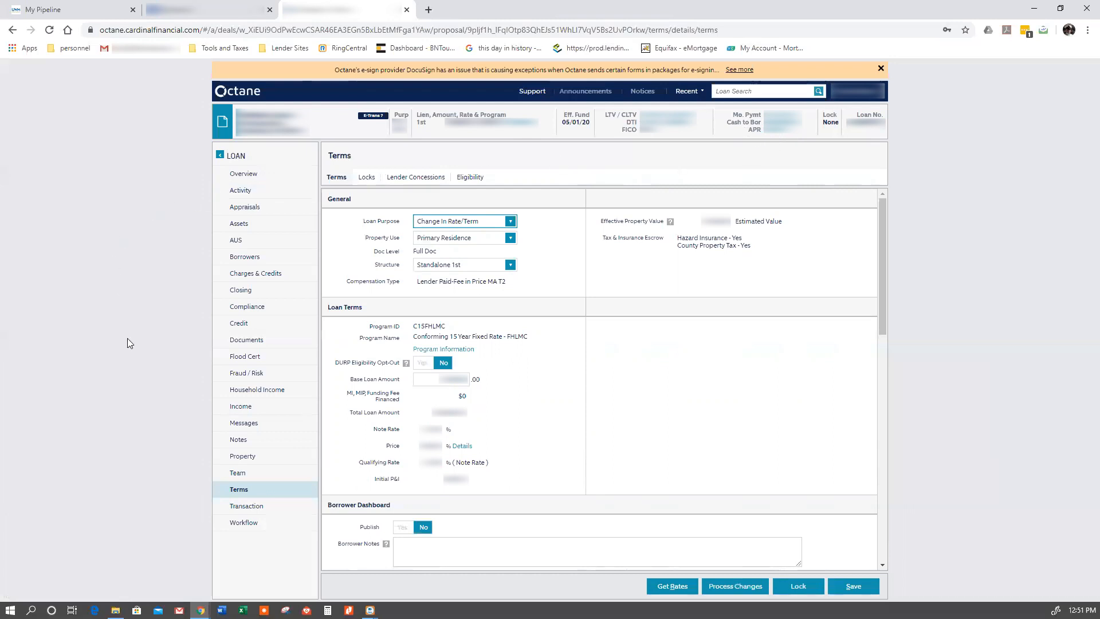
# - Set Early First Payment to No and Enable E-Transaction to Yes in the loan's transaction details
pyautogui.click(258, 513)
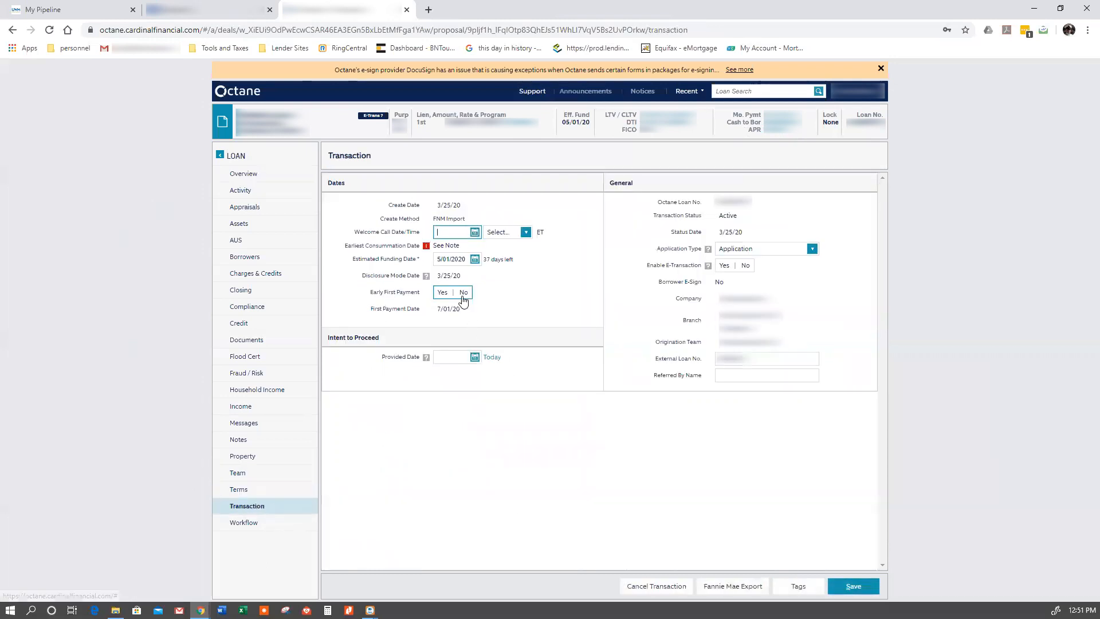
pyautogui.click(463, 294)
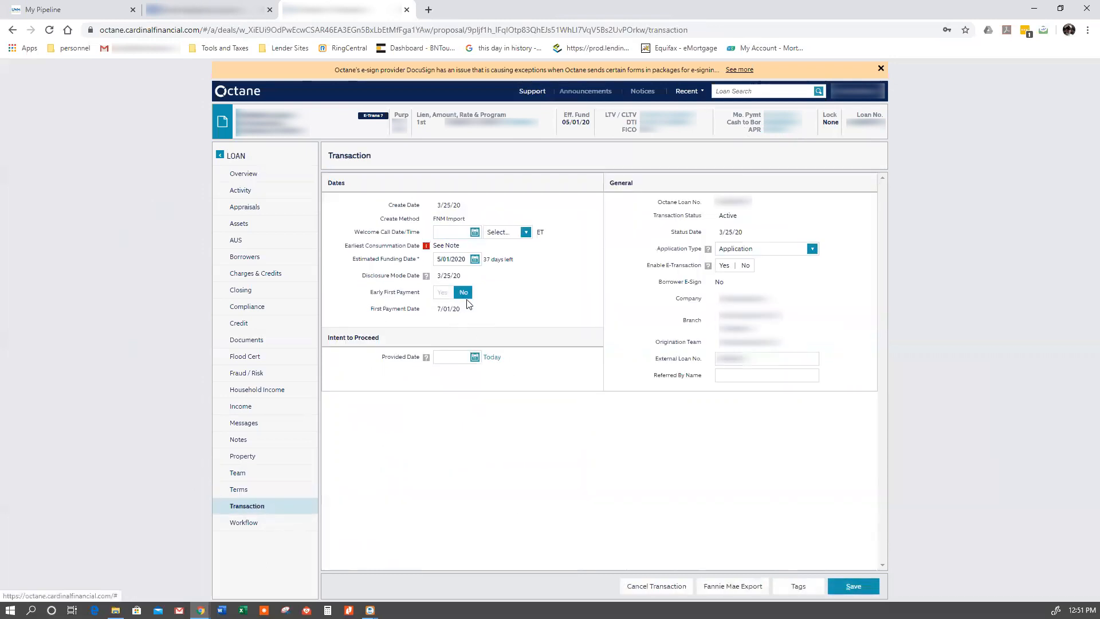
pyautogui.click(724, 266)
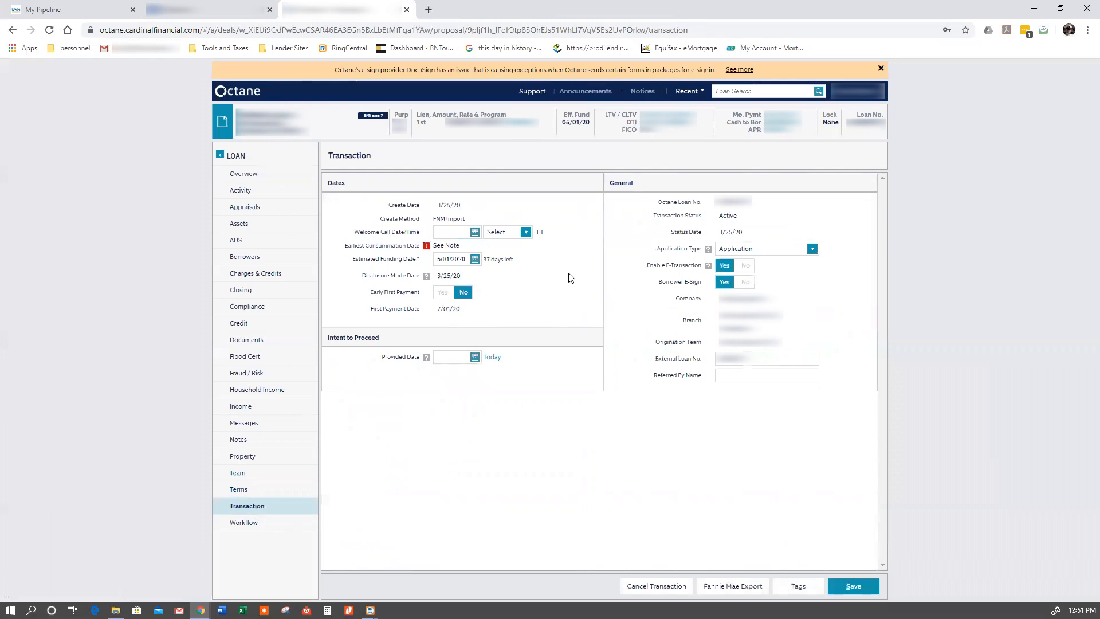
# - Set the estimated funding date to 4/30/2020 and save the transaction details
pyautogui.click(475, 259)
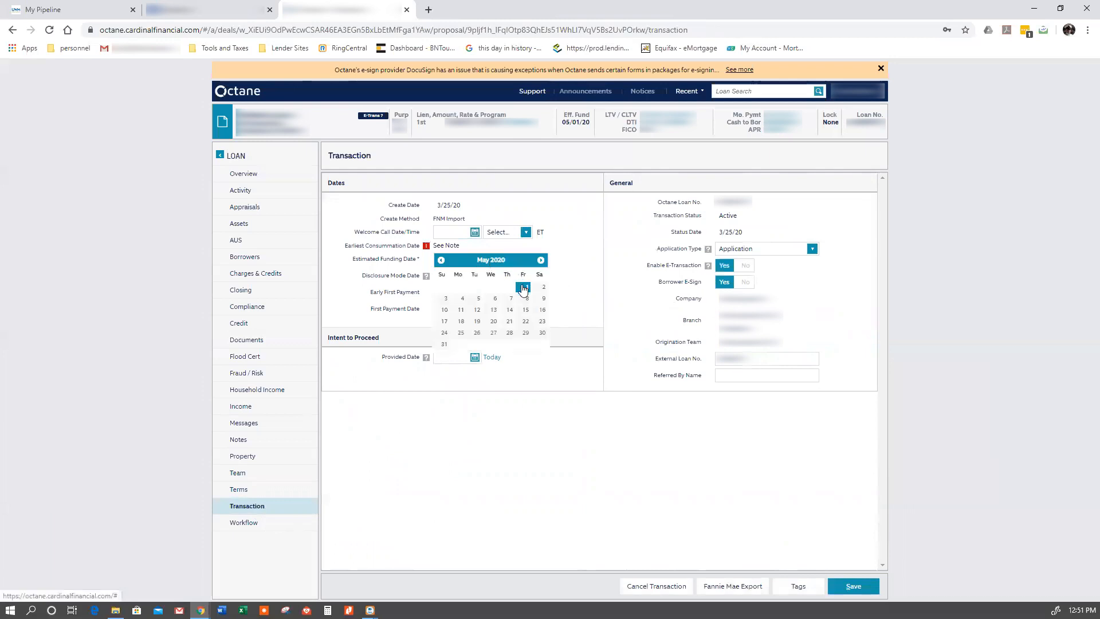
pyautogui.click(441, 260)
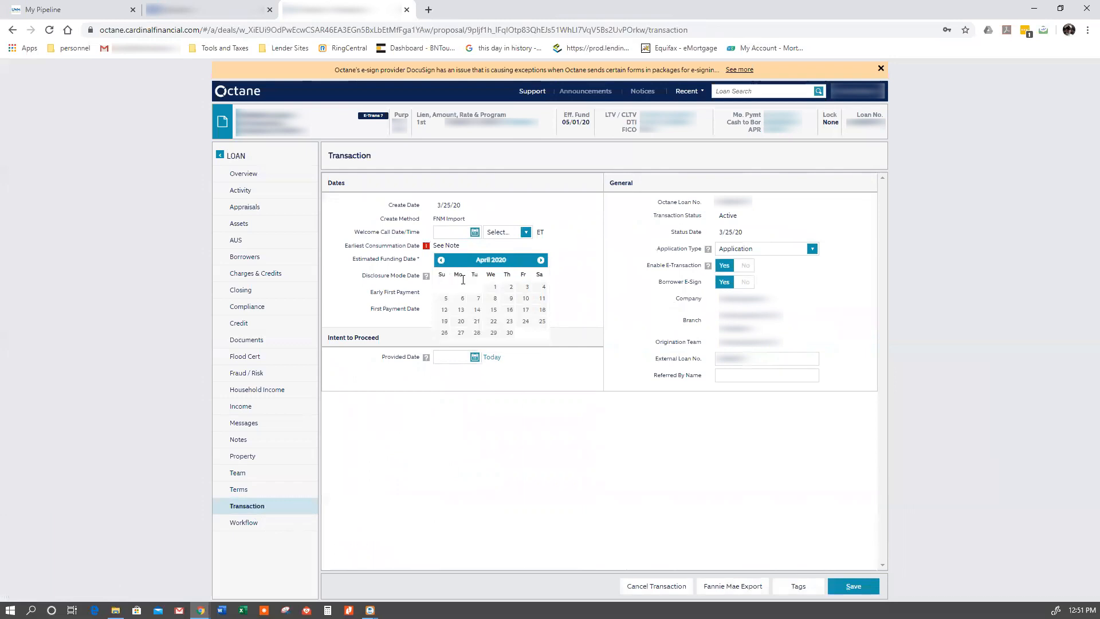
pyautogui.click(509, 333)
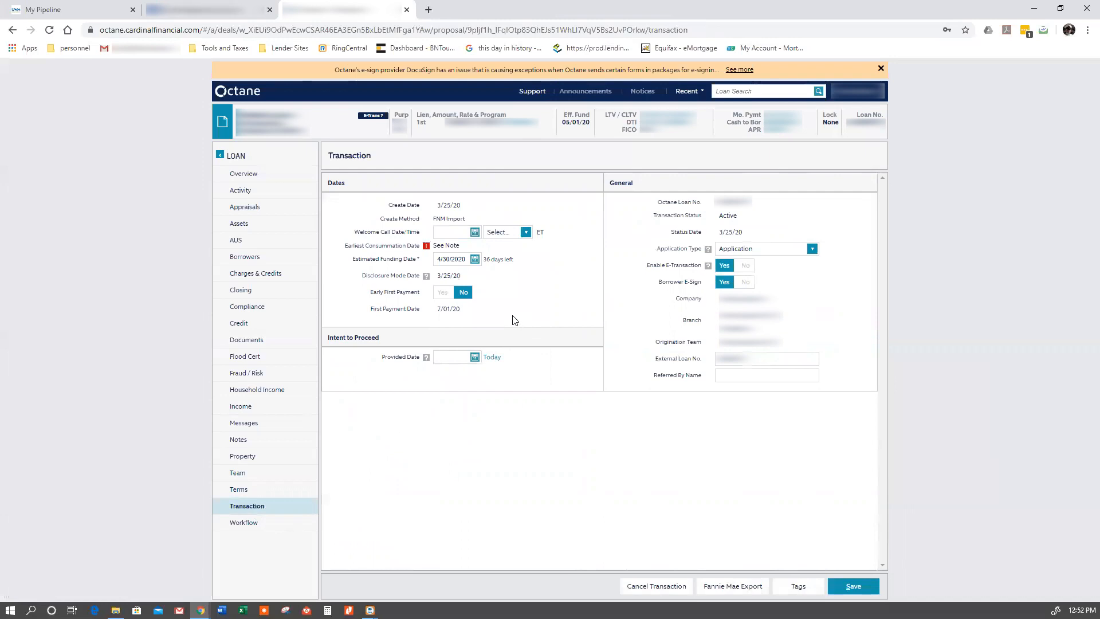
pyautogui.click(846, 590)
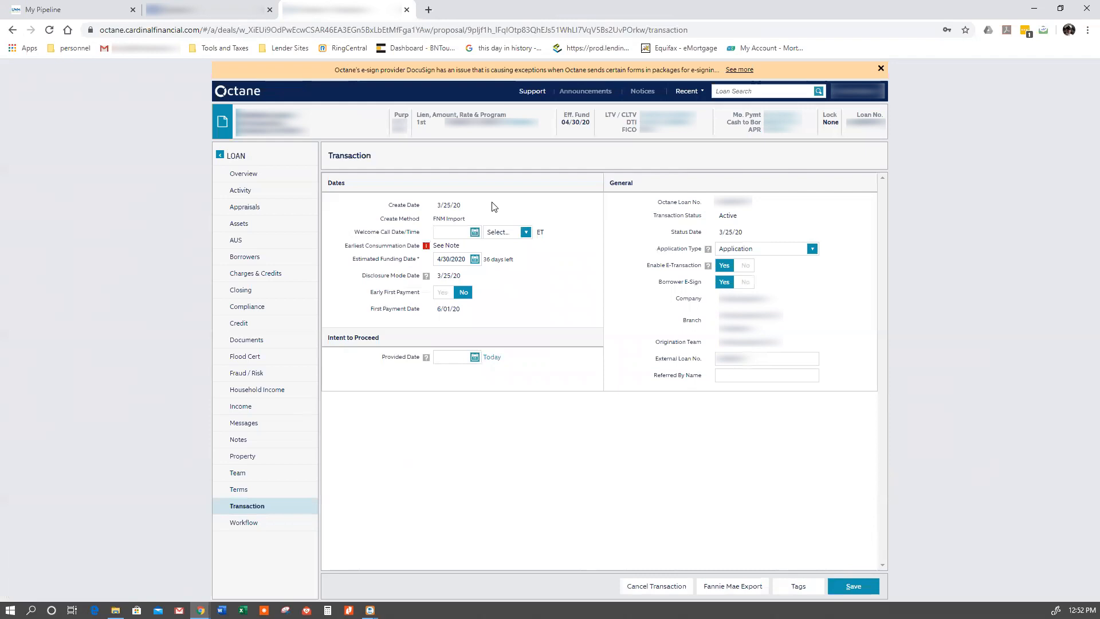
# - Open the third mortgage in the borrower's credit liabilities and associate it with its property
pyautogui.click(252, 325)
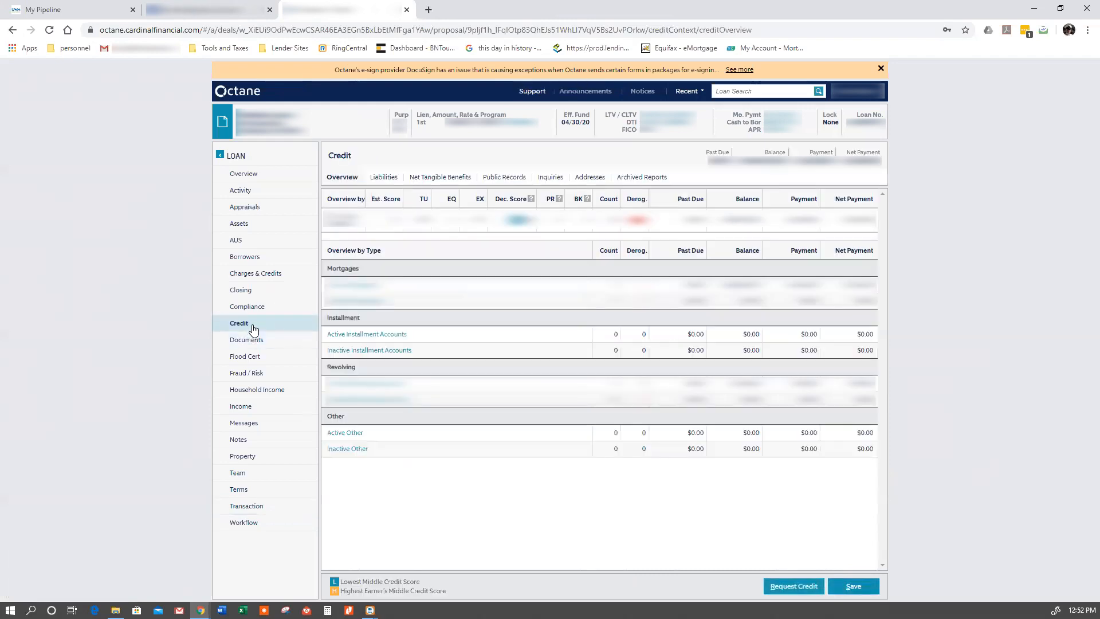
pyautogui.click(384, 177)
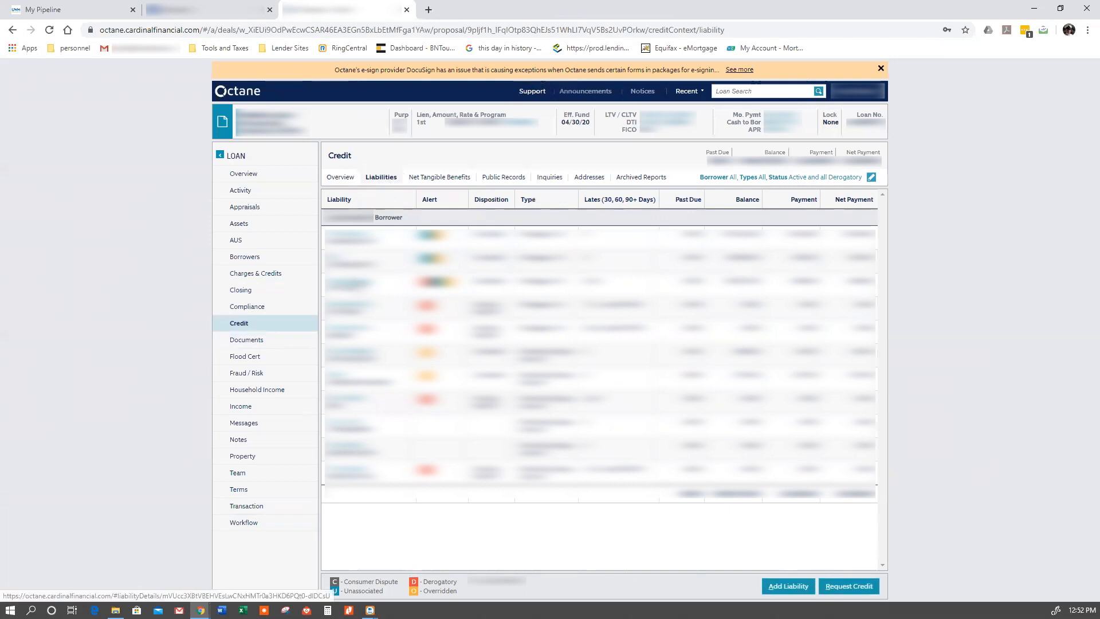
pyautogui.click(356, 284)
pyautogui.click(426, 241)
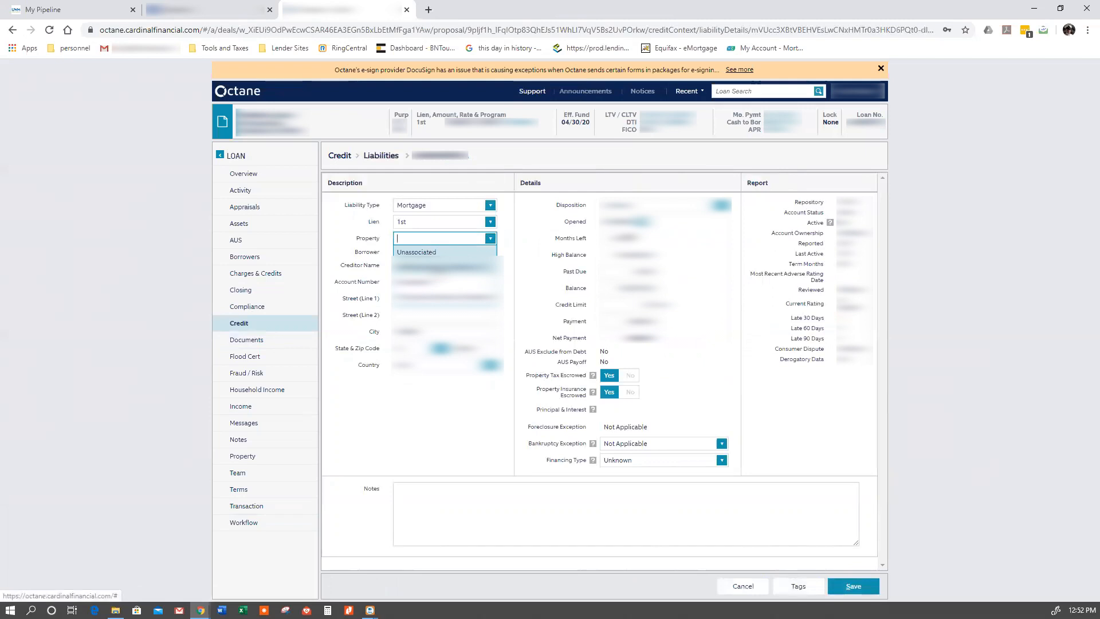
pyautogui.click(440, 265)
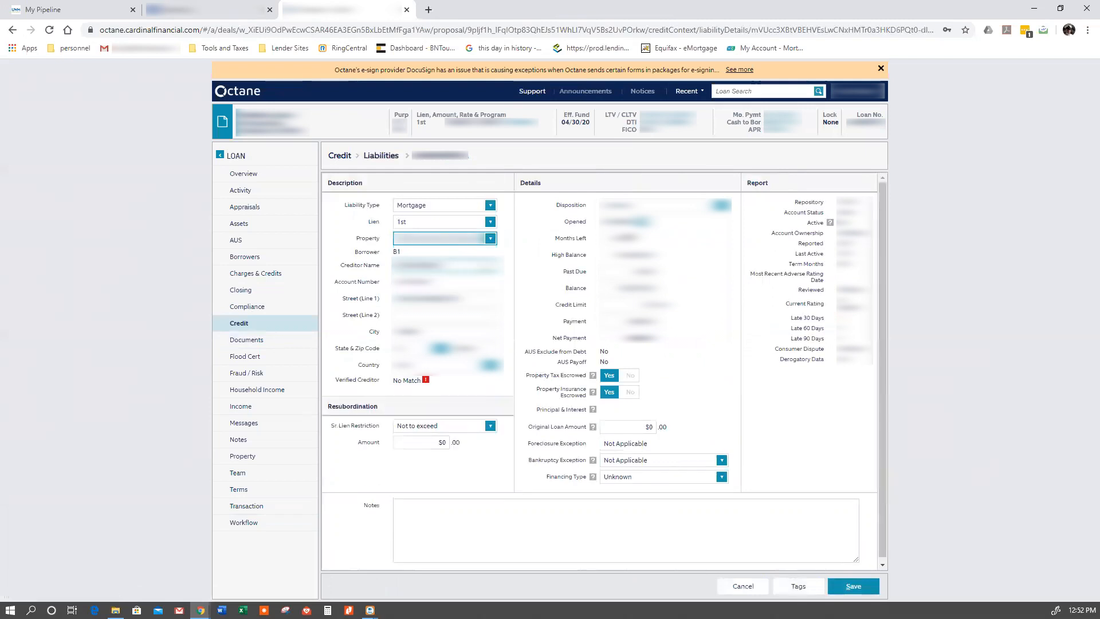
# - Set the mortgage liability's disposition to Payoff at Closing and save the liability
pyautogui.click(659, 204)
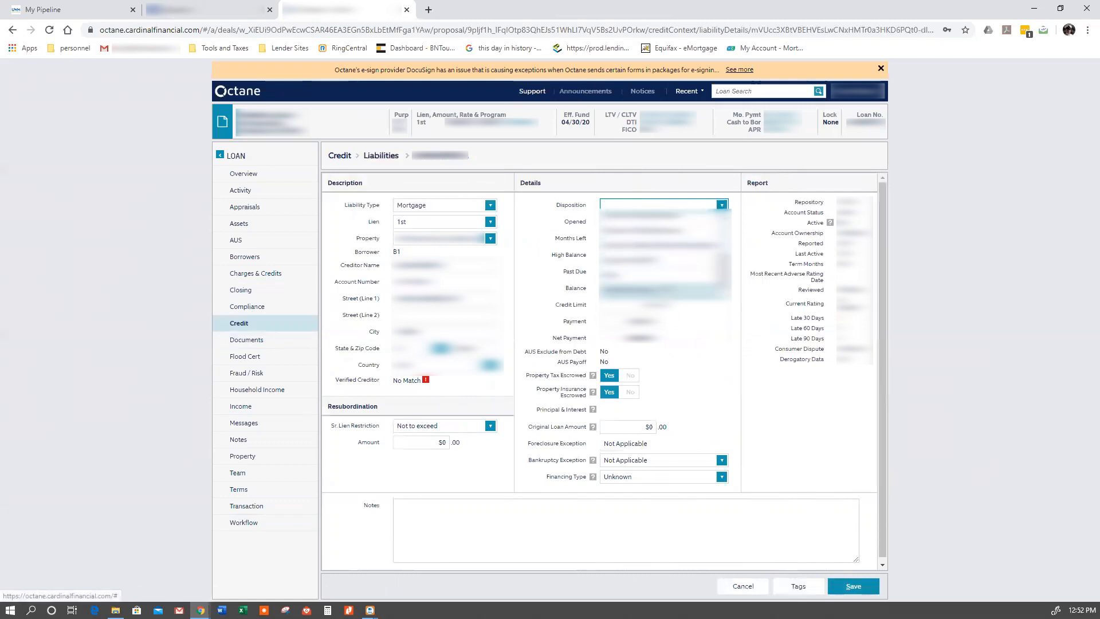
pyautogui.click(693, 292)
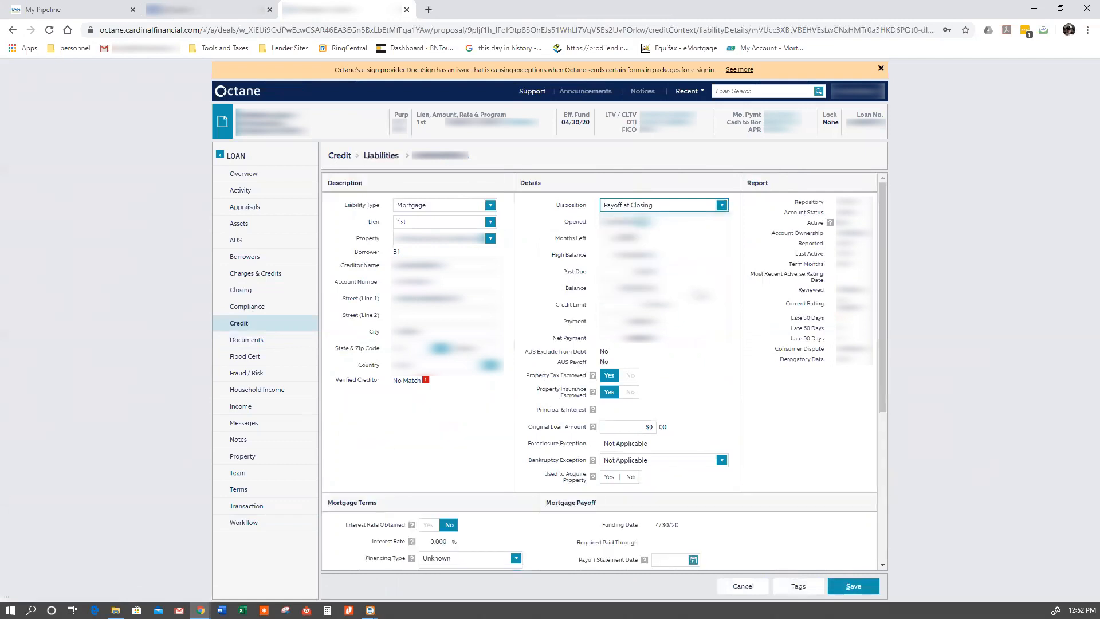
pyautogui.scroll(-2, 693, 294)
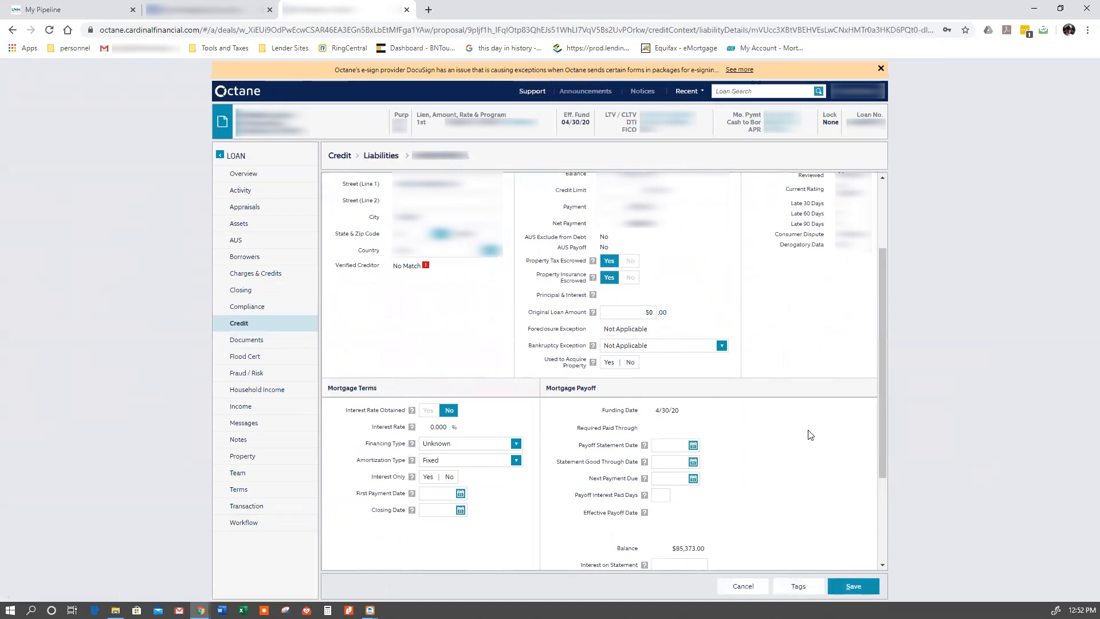
pyautogui.click(671, 463)
pyautogui.scroll(1, 678, 267)
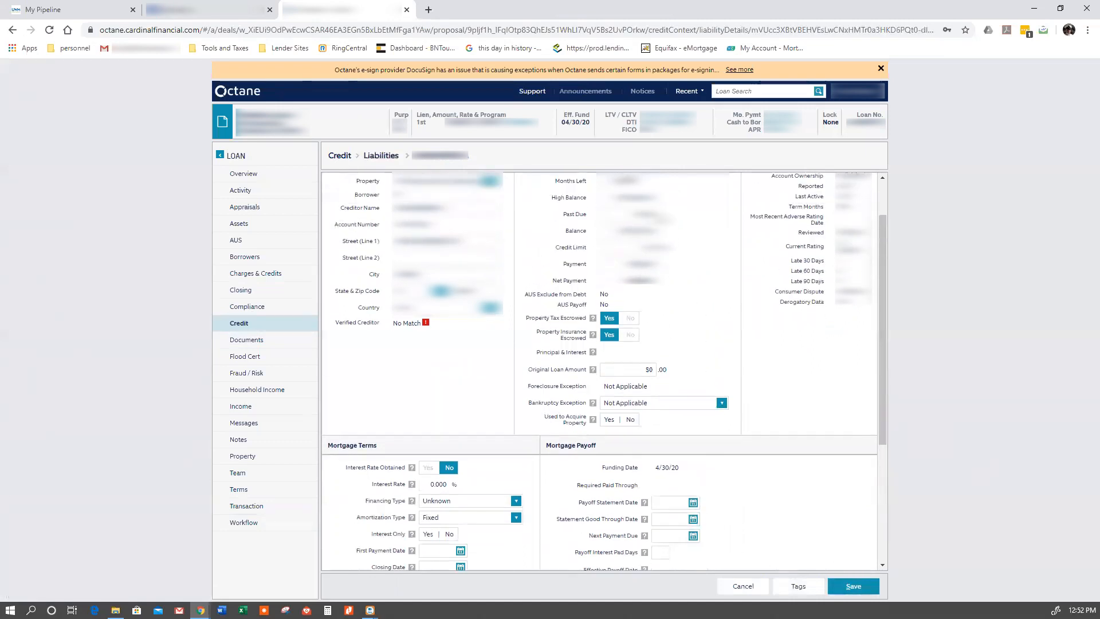
pyautogui.click(853, 586)
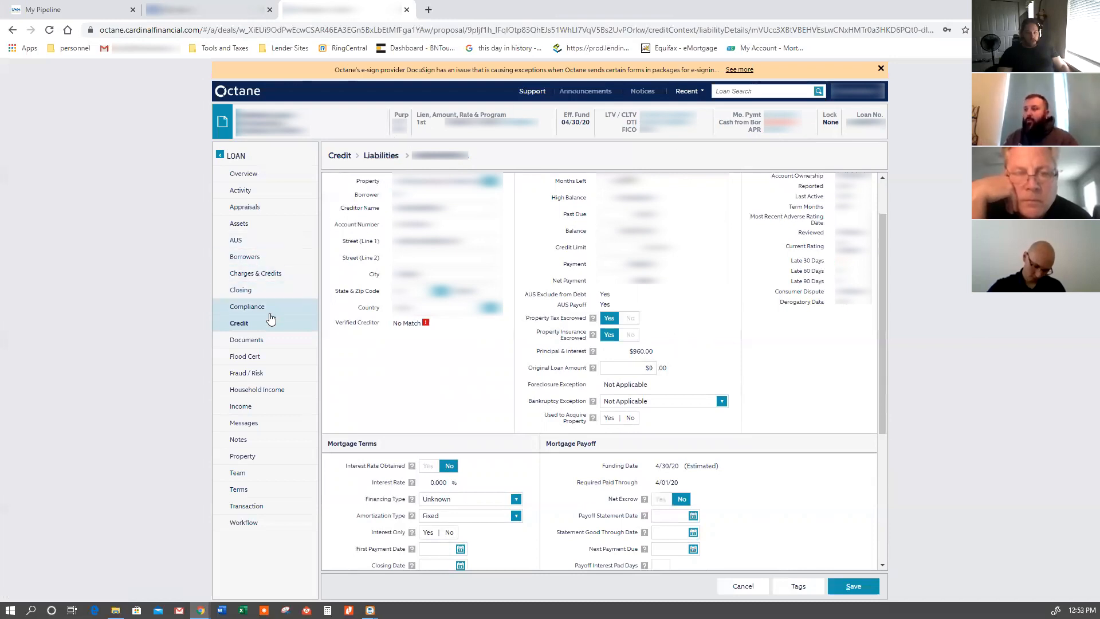
pyautogui.click(853, 585)
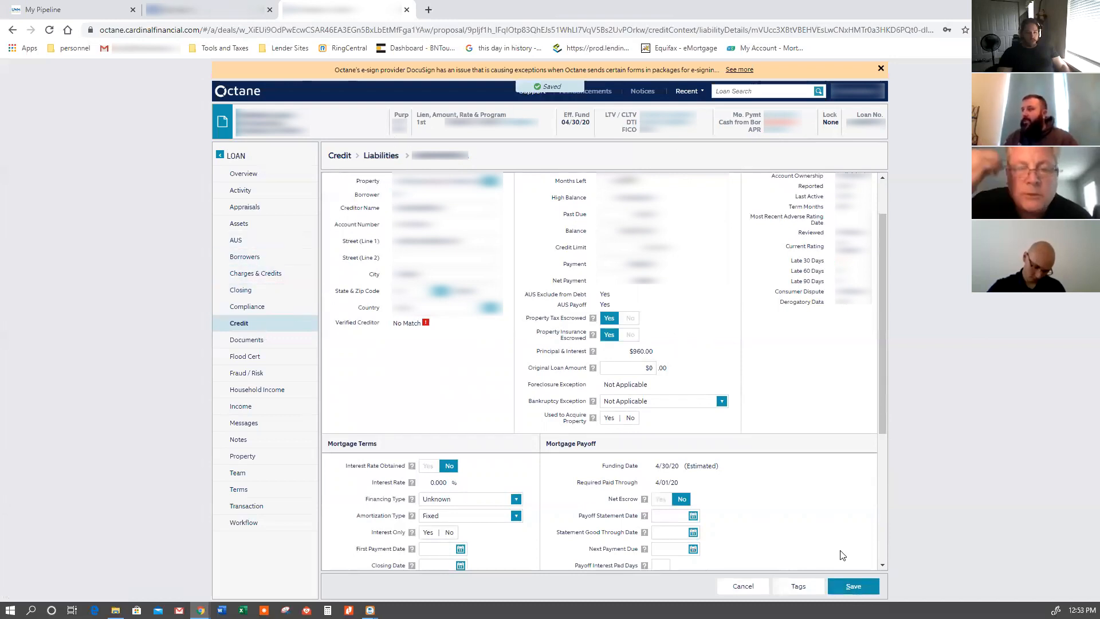
# - Open the second liability in the borrower's list, associate it with its property, and save it
pyautogui.click(381, 156)
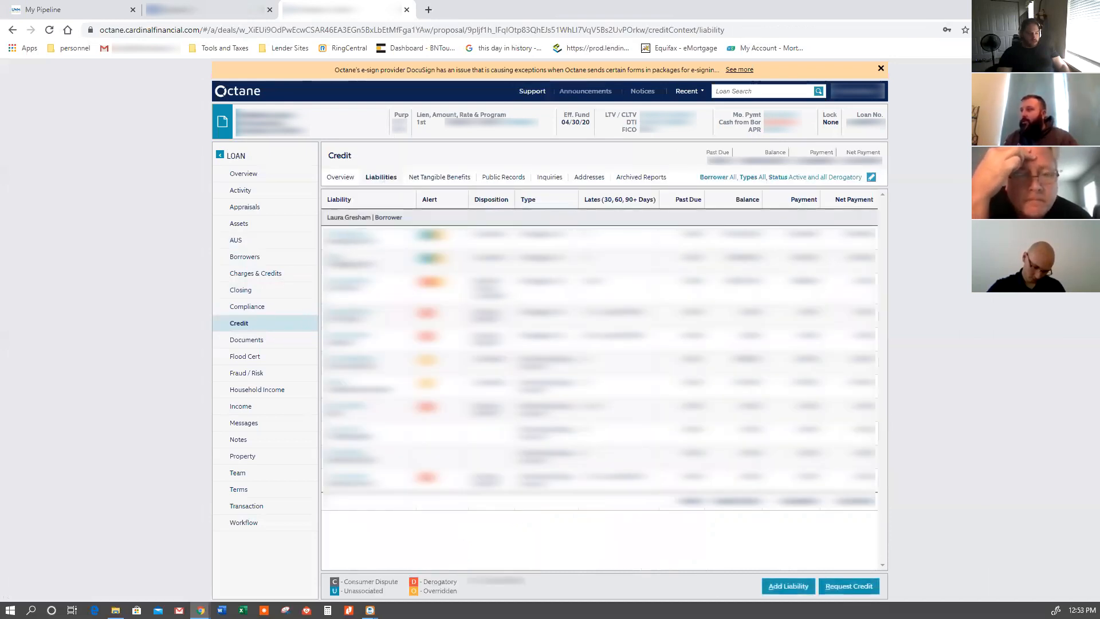
pyautogui.click(340, 261)
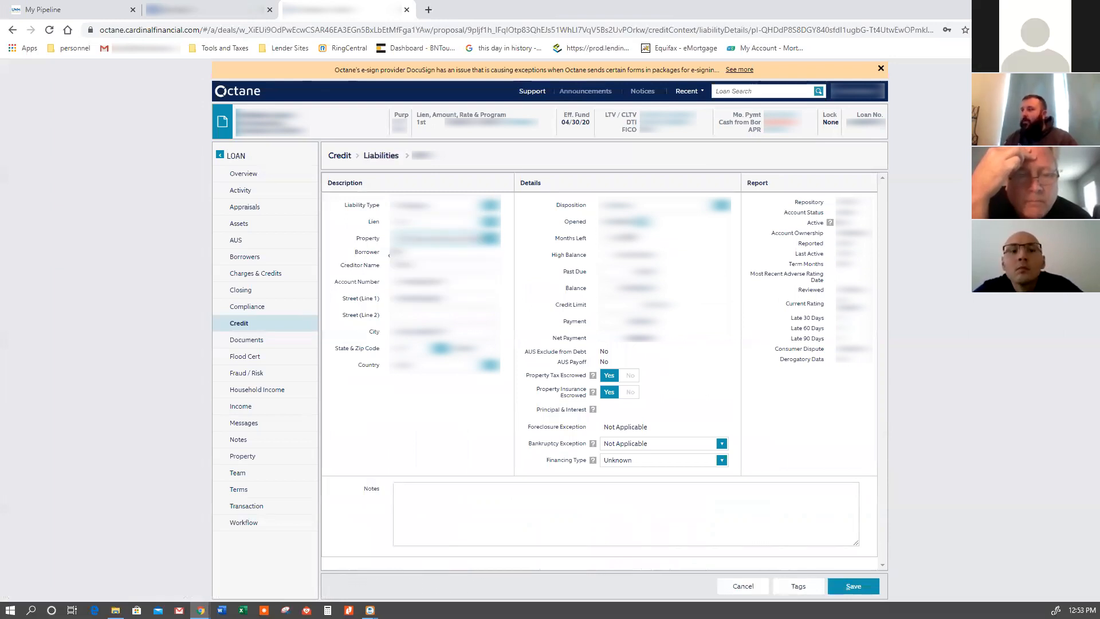
pyautogui.click(852, 584)
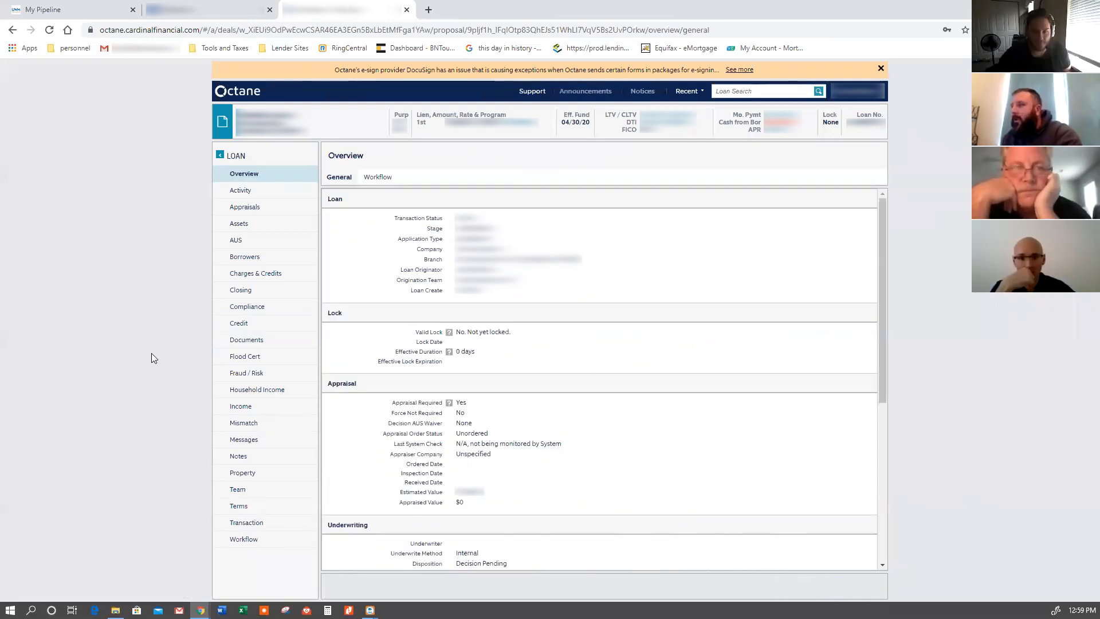
# - Return to the borrower's credit liabilities and open the first liability in the list
pyautogui.click(240, 324)
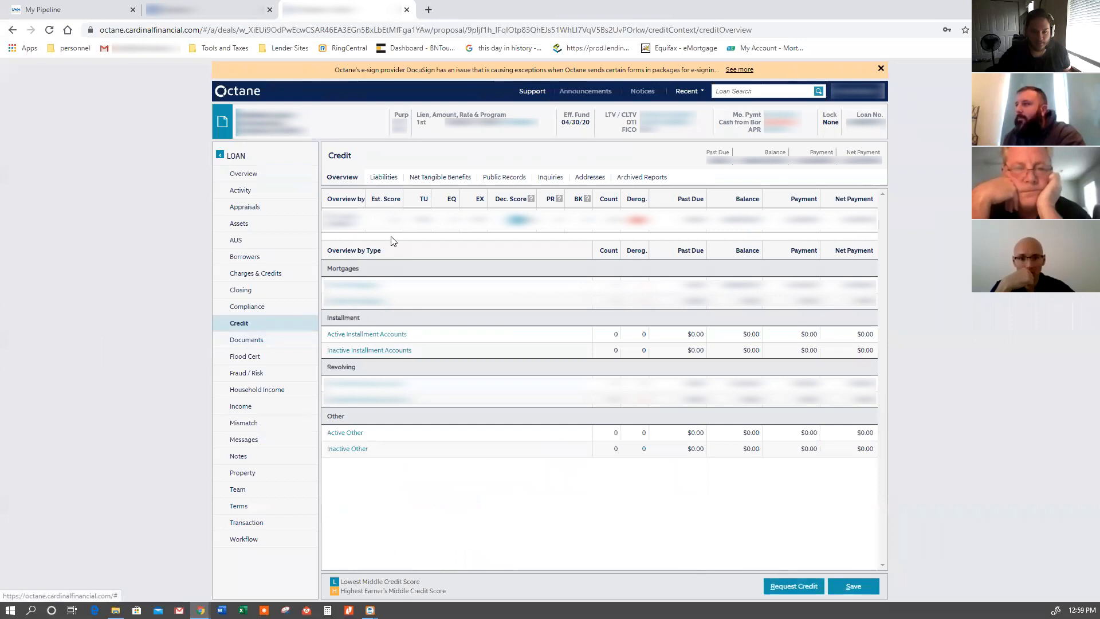
pyautogui.click(384, 178)
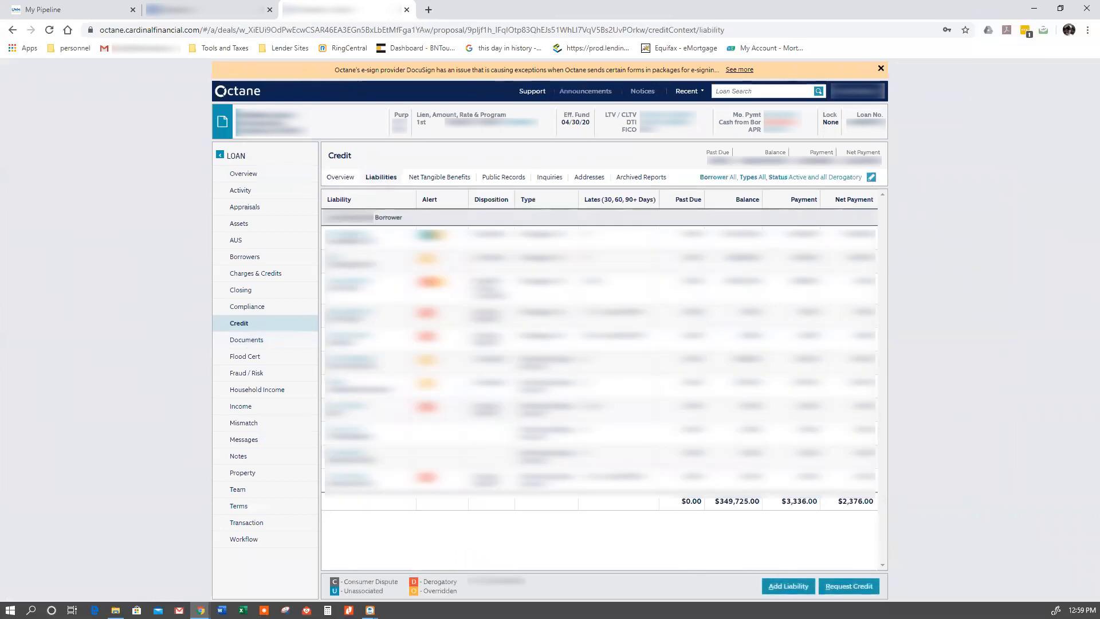
pyautogui.click(349, 234)
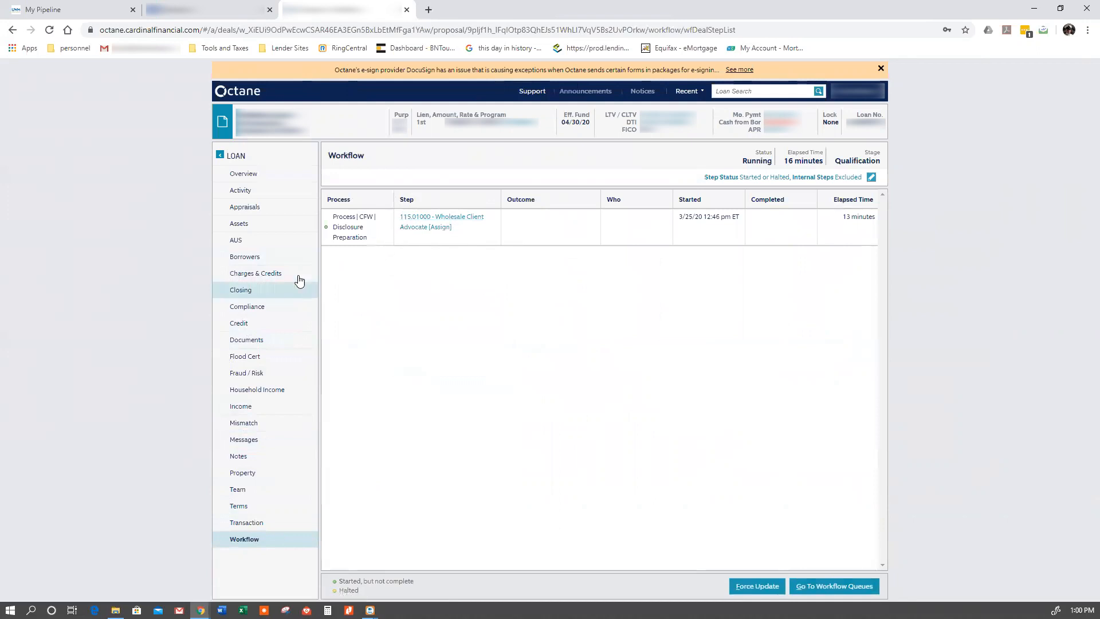
# - Set the borrower's 2019 tax filing status to Single
pyautogui.click(269, 255)
pyautogui.click(356, 224)
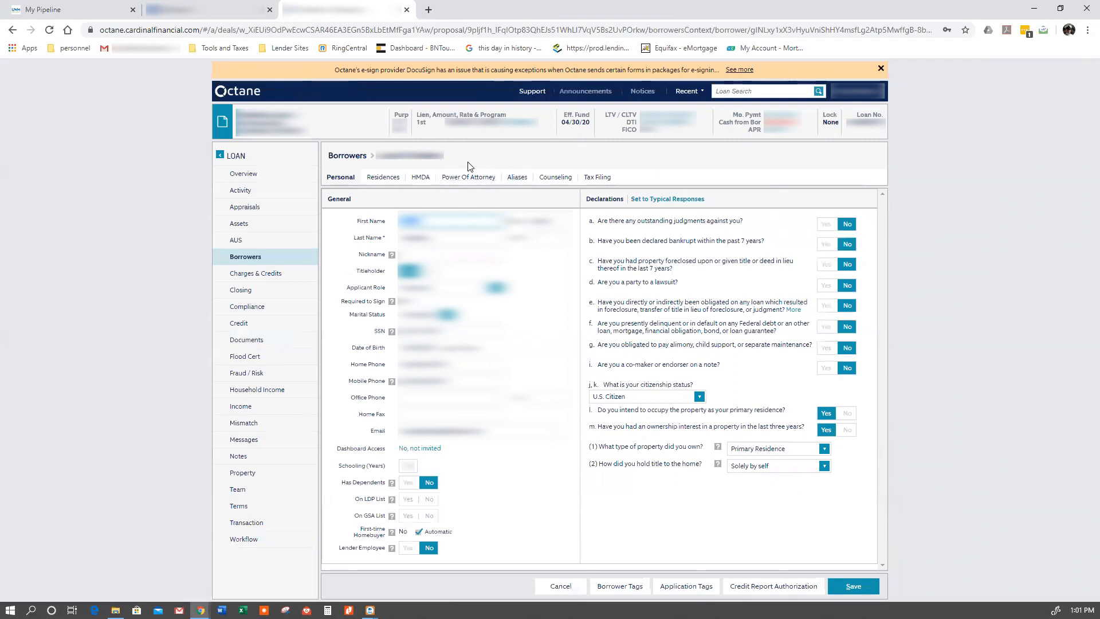
pyautogui.click(600, 180)
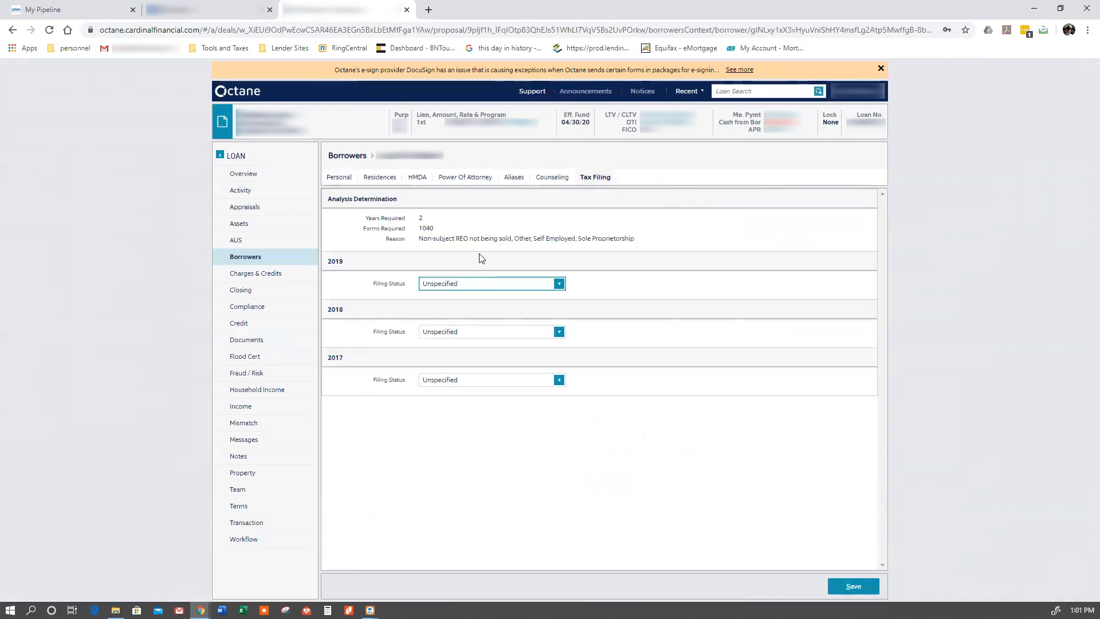
pyautogui.click(482, 284)
pyautogui.click(469, 312)
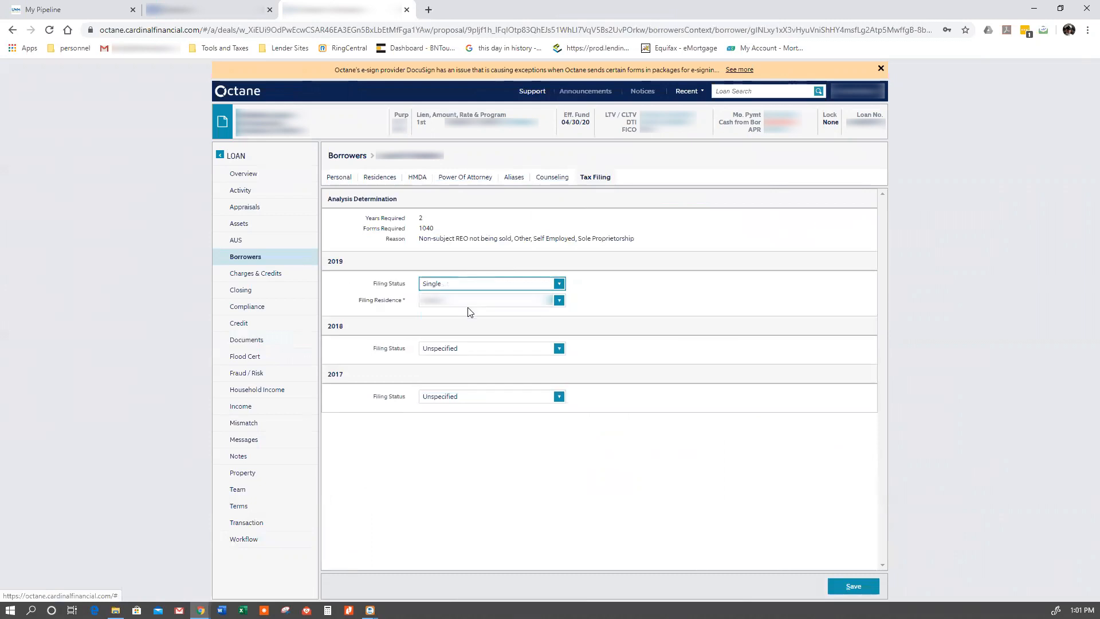
# - Choose the borrower's 2019 filing residence, and set the 2018 filing status to Single with its filing residence
pyautogui.click(468, 312)
pyautogui.click(457, 349)
pyautogui.click(460, 377)
pyautogui.click(462, 367)
pyautogui.click(462, 378)
# - Set the borrower's 2017 filing status to Single, choose its filing residence, and save the tax filing details
pyautogui.click(466, 415)
pyautogui.click(457, 438)
pyautogui.click(458, 431)
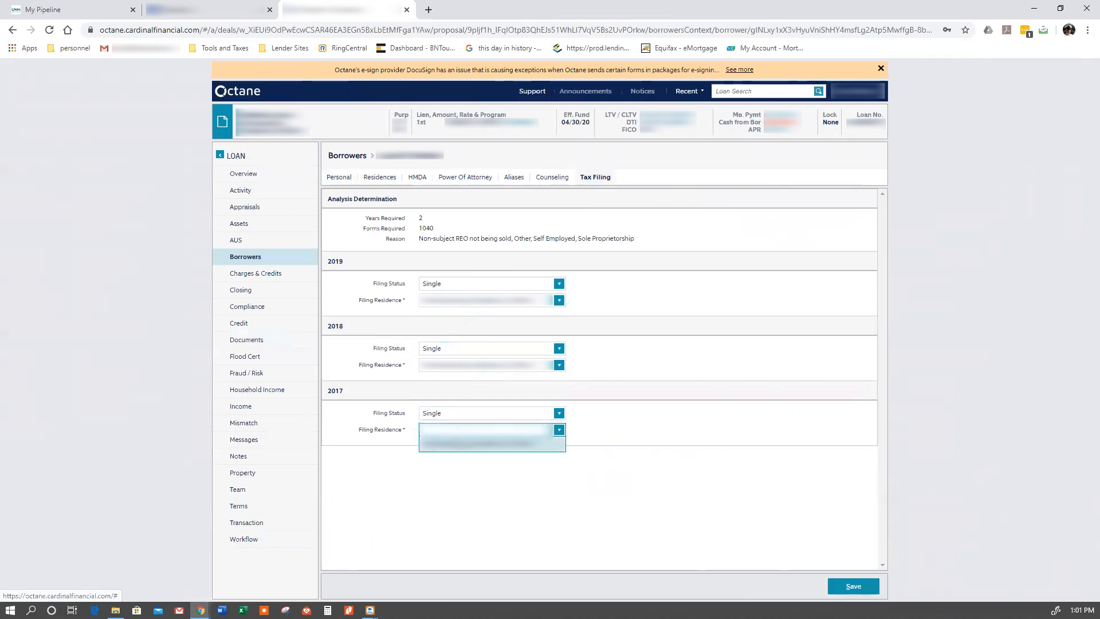
pyautogui.click(504, 443)
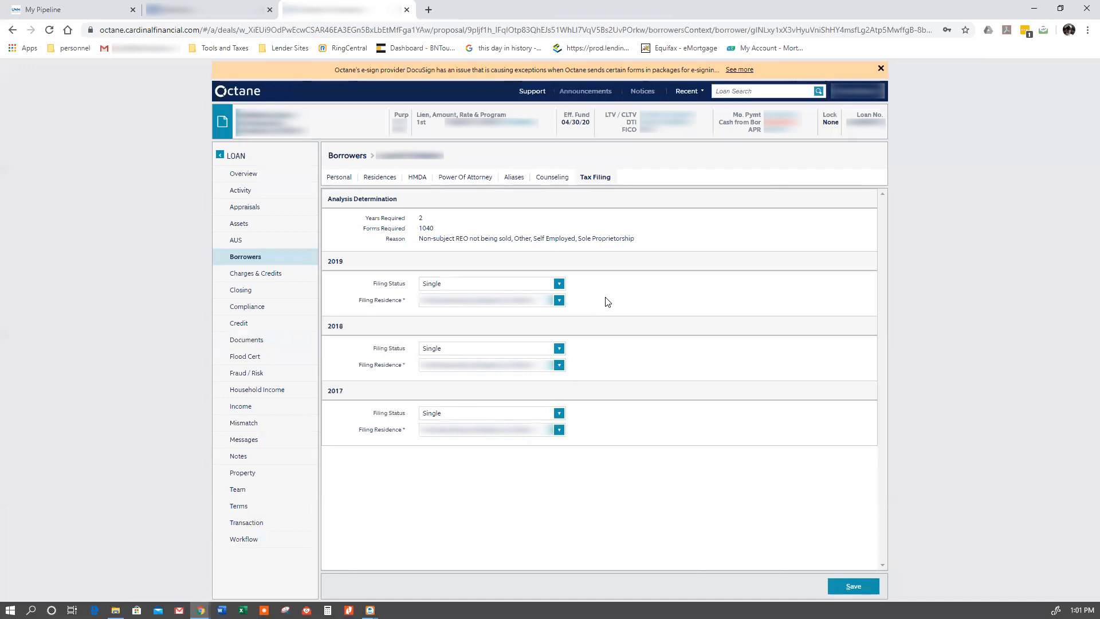
pyautogui.click(852, 585)
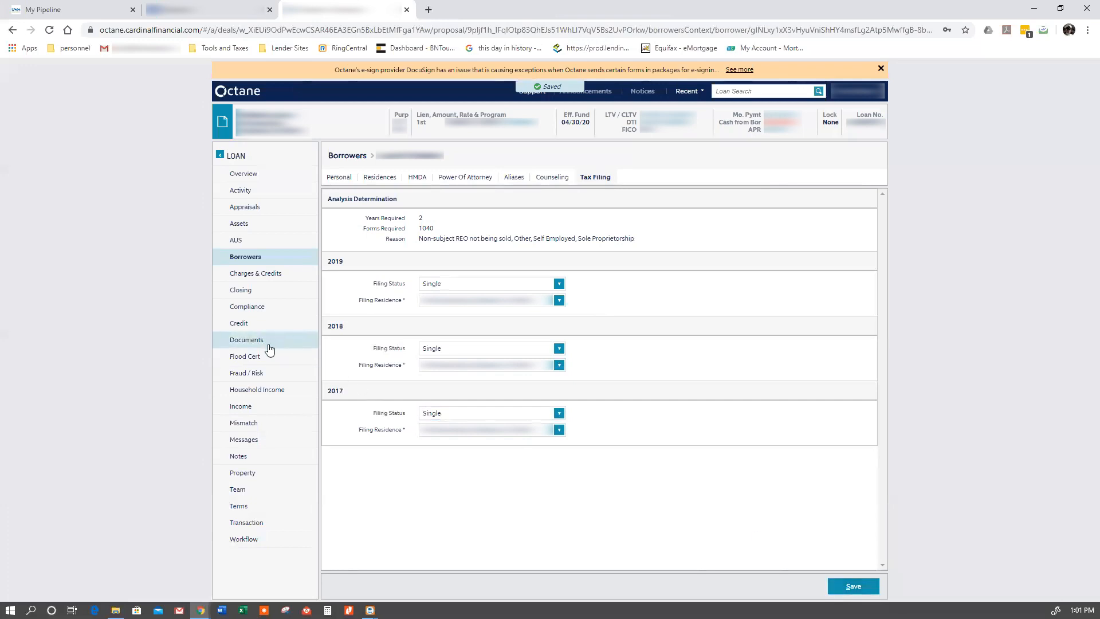
# - Explain the 03/10/20 HOME LOANS INC credit inquiry as "Inquiry did not result in open account." with the info "House refi", and save
pyautogui.click(255, 322)
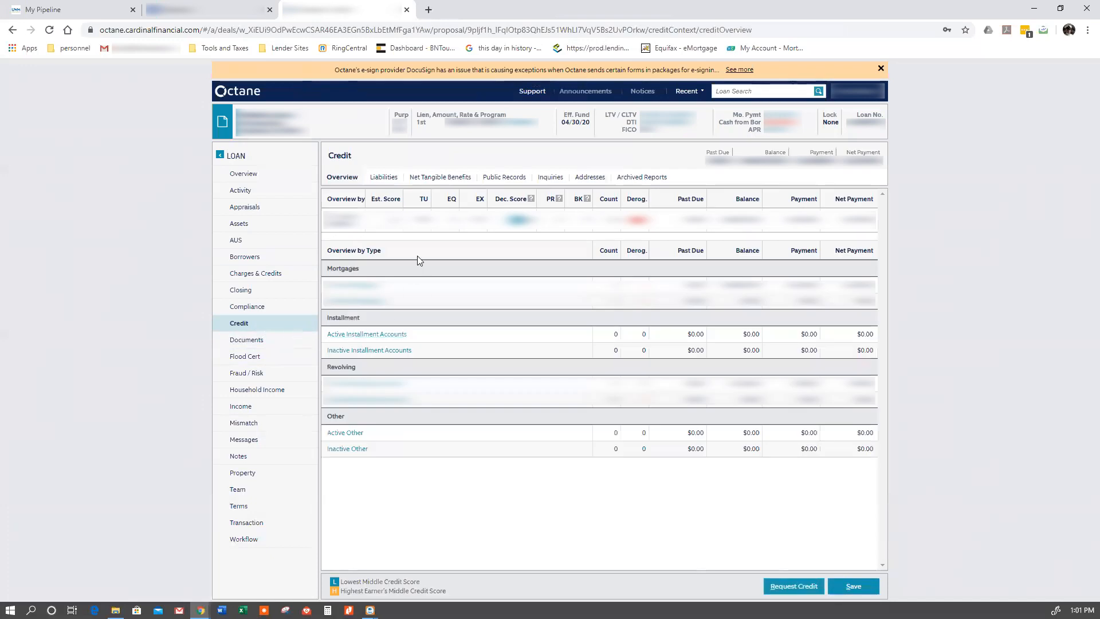
pyautogui.click(557, 181)
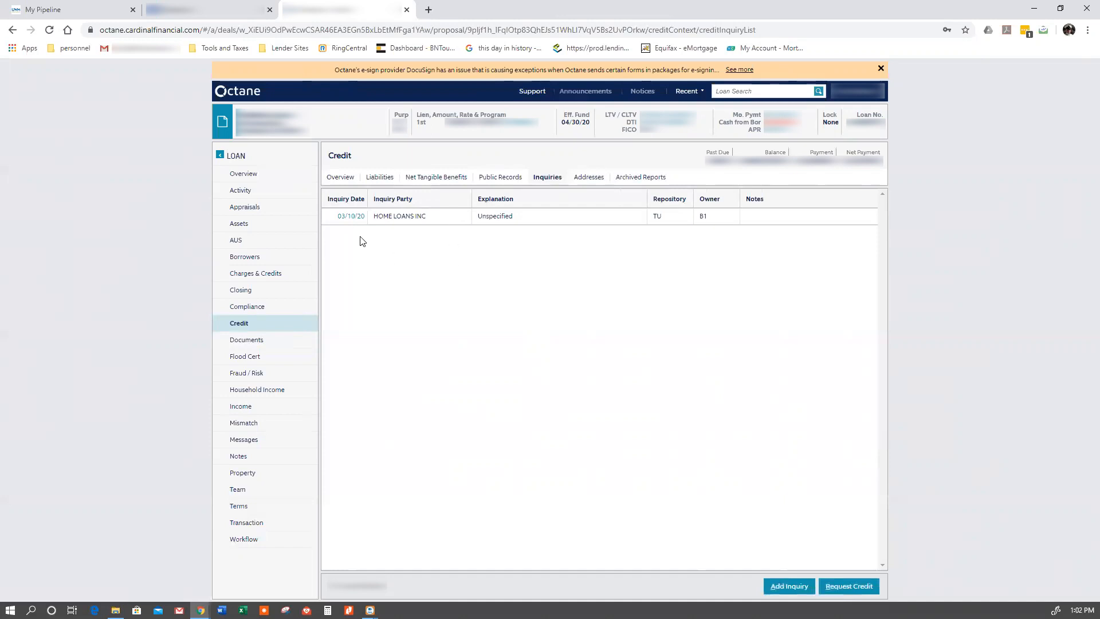
pyautogui.click(350, 217)
pyautogui.click(423, 277)
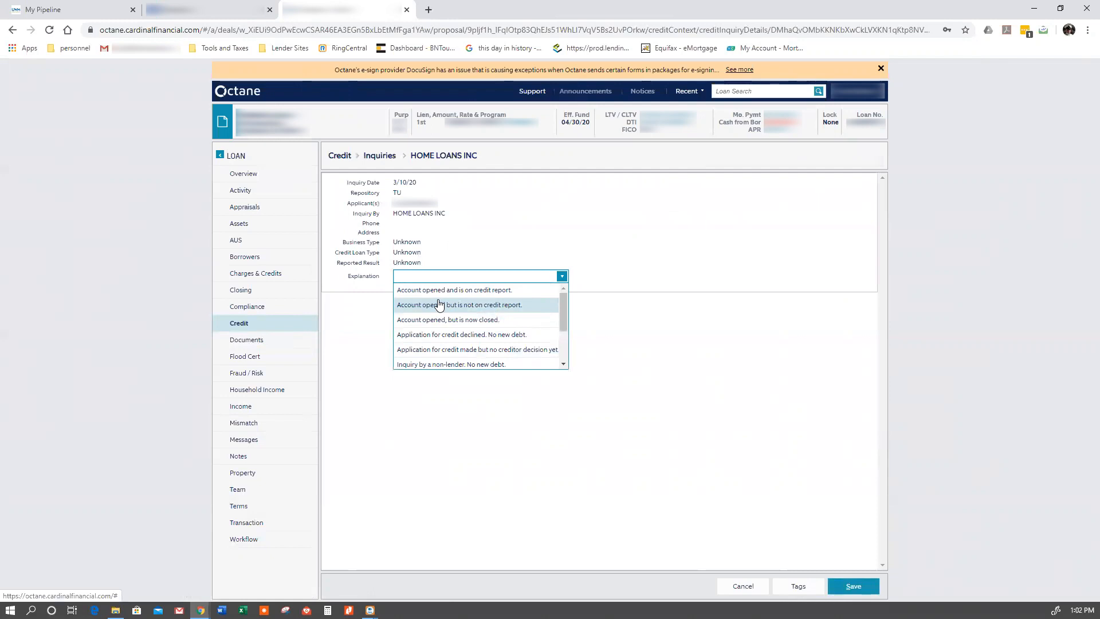
pyautogui.scroll(-2, 440, 304)
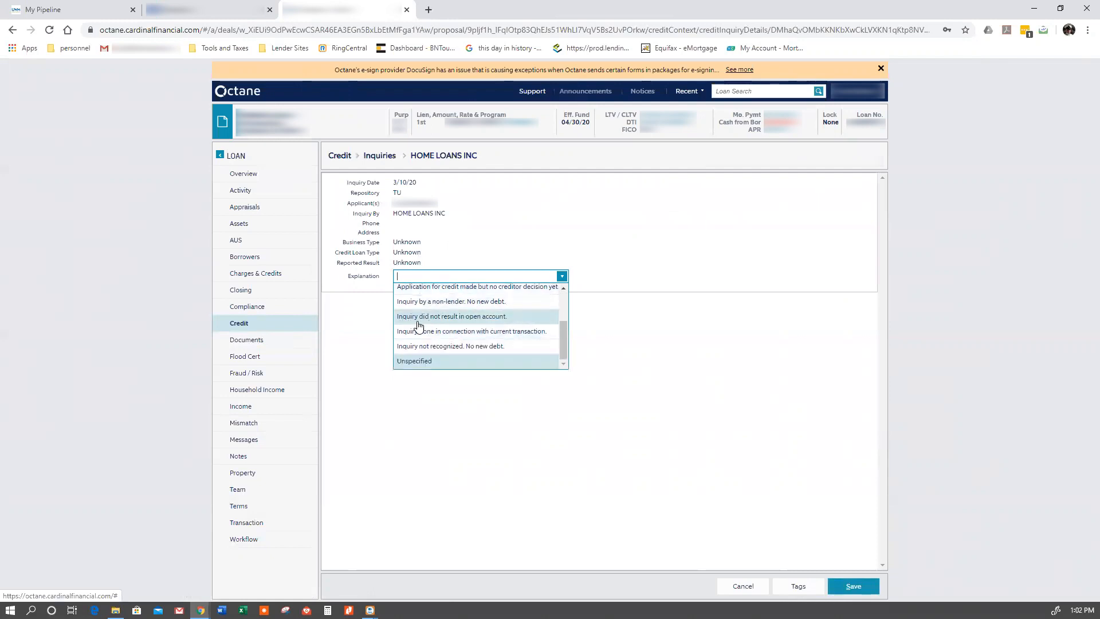
pyautogui.click(458, 318)
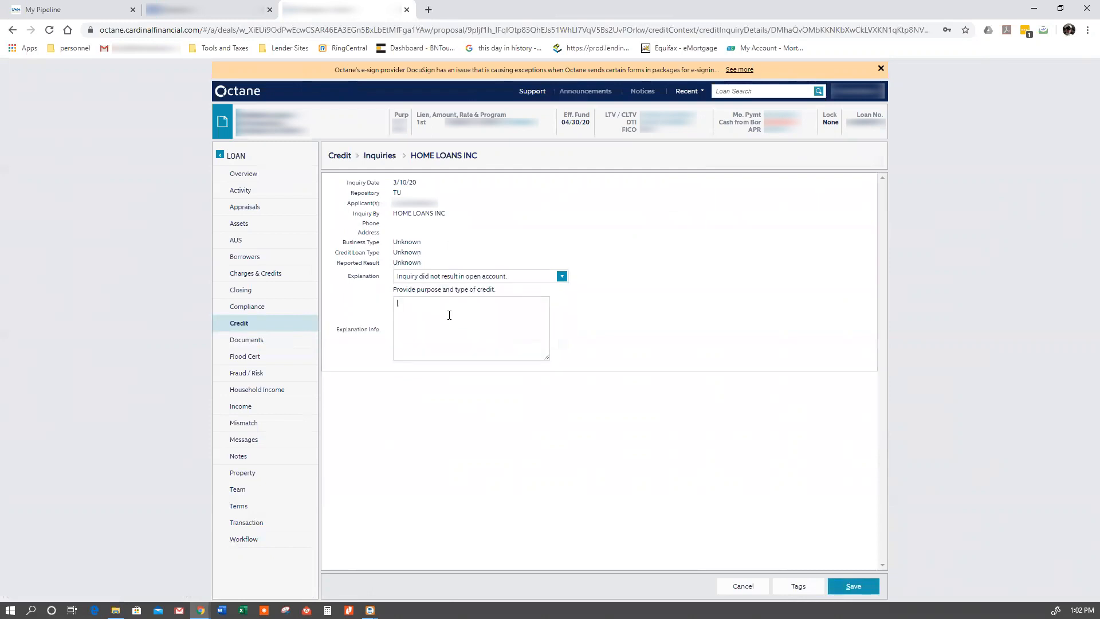
pyautogui.write('House refi')
pyautogui.click(852, 581)
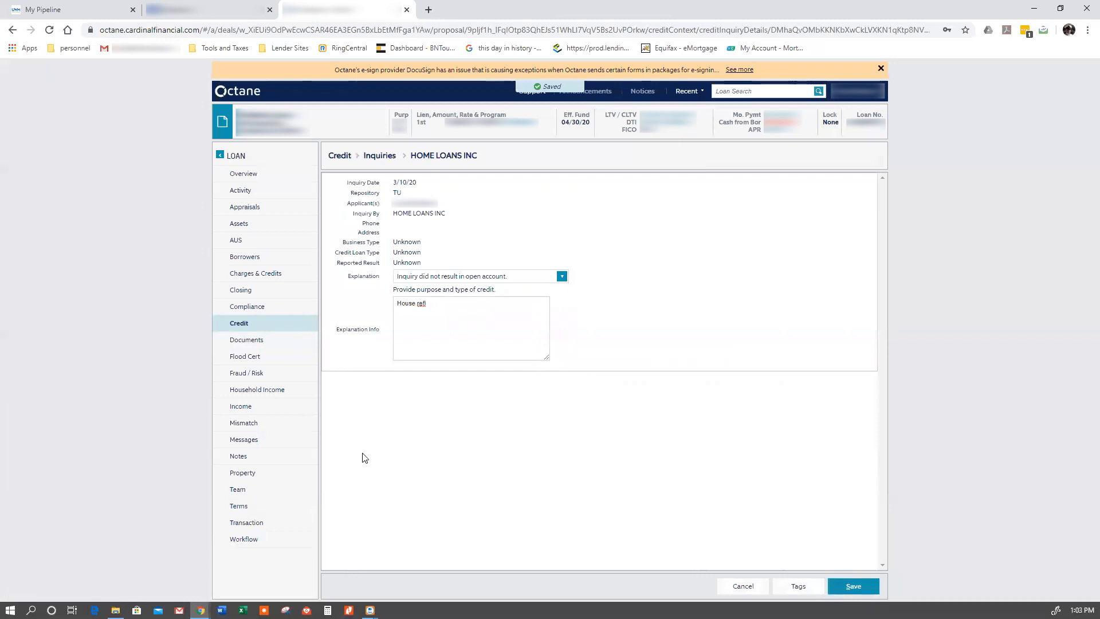
# - Review the loan's charges and credits, checking the broker compensation, the interest rate charge, and the fees the borrower cannot shop for
pyautogui.click(269, 279)
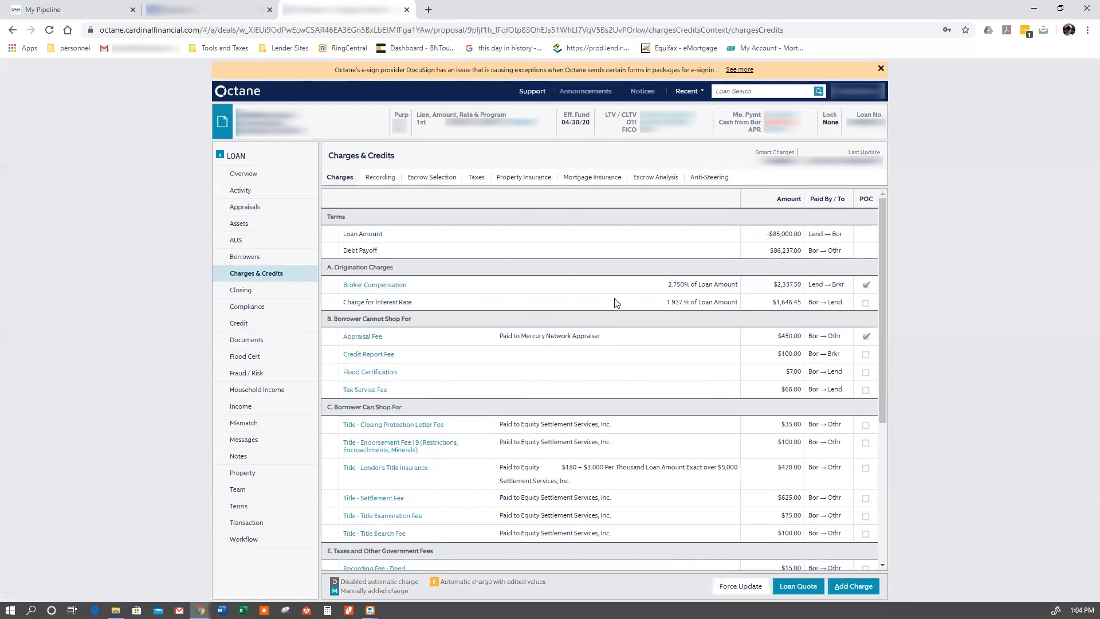
pyautogui.moveTo(770, 290); pyautogui.dragTo(805, 291)
pyautogui.moveTo(344, 303); pyautogui.dragTo(418, 307)
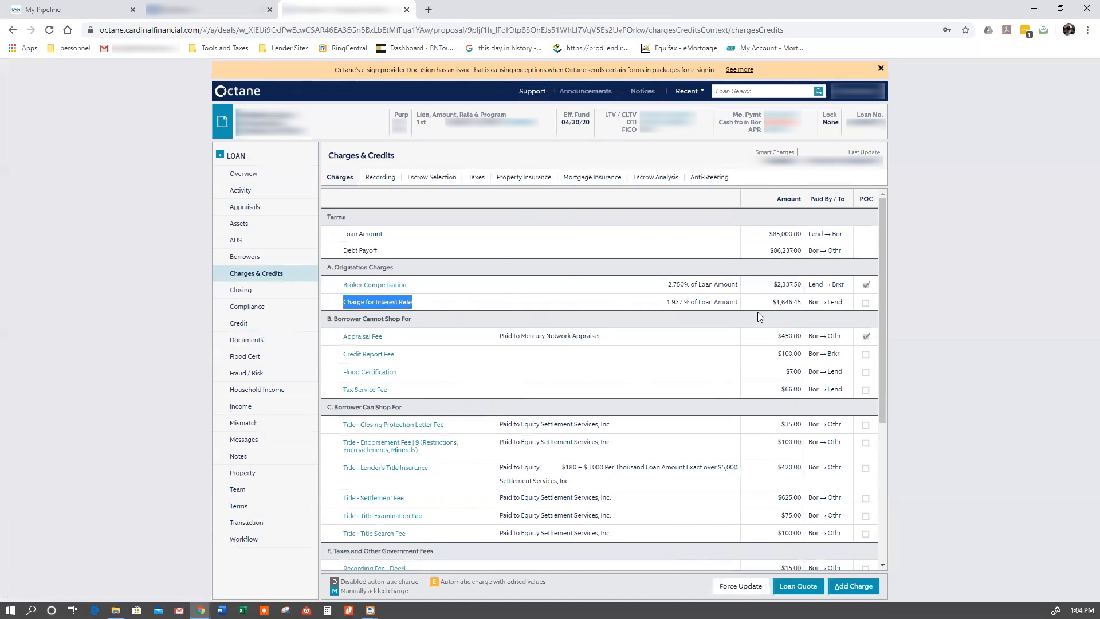
pyautogui.scroll(-1, 757, 316)
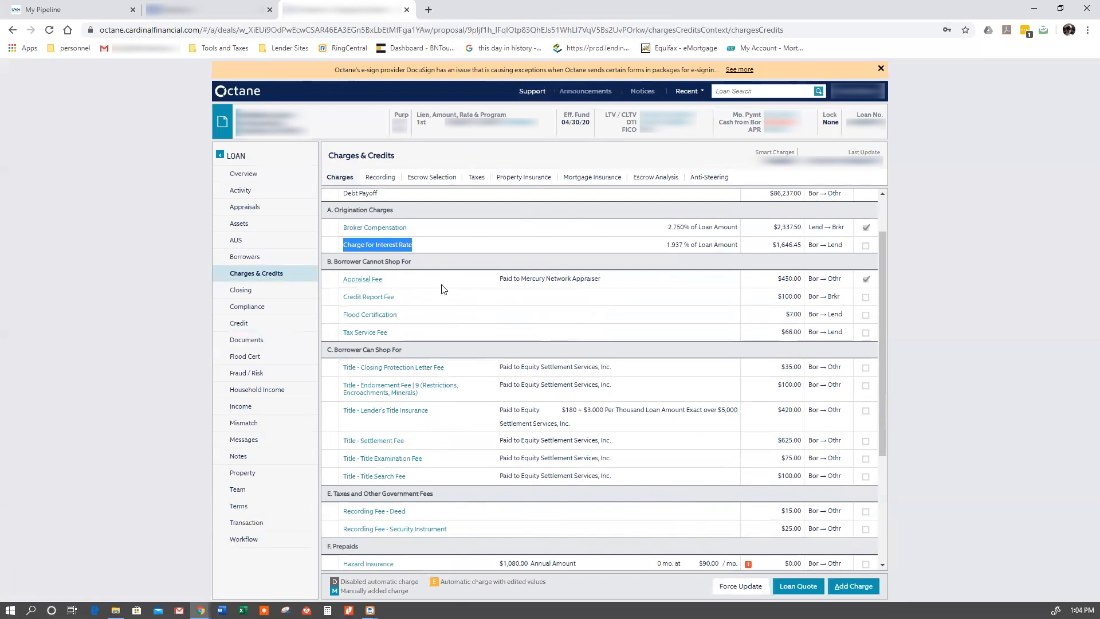
pyautogui.scroll(1, 866, 229)
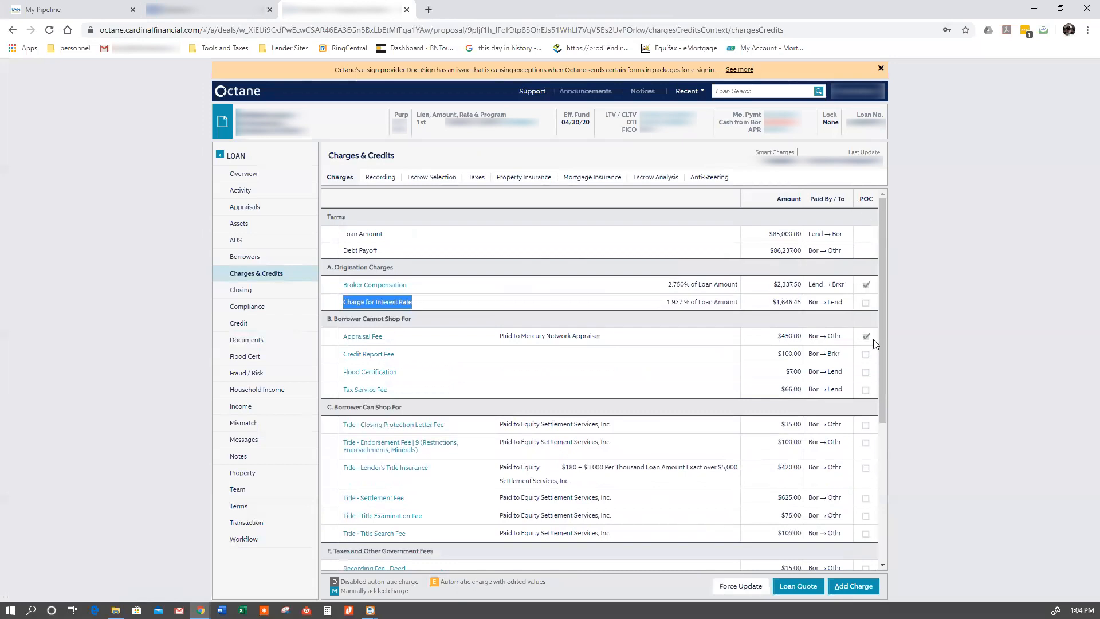
pyautogui.scroll(-1, 806, 339)
pyautogui.scroll(-1, 806, 339)
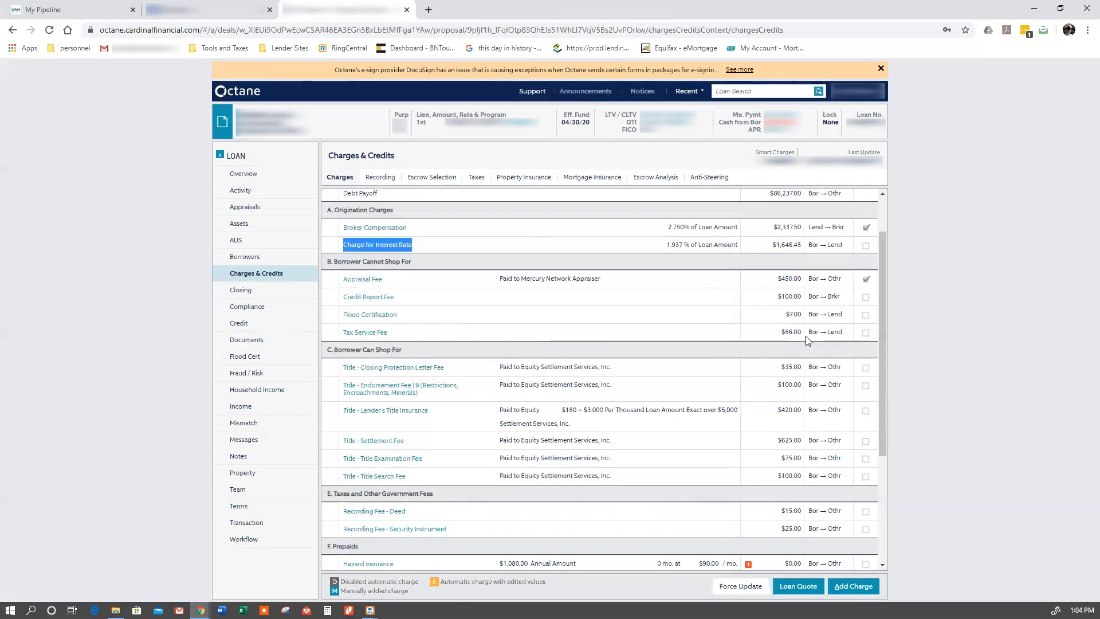
pyautogui.click(867, 281)
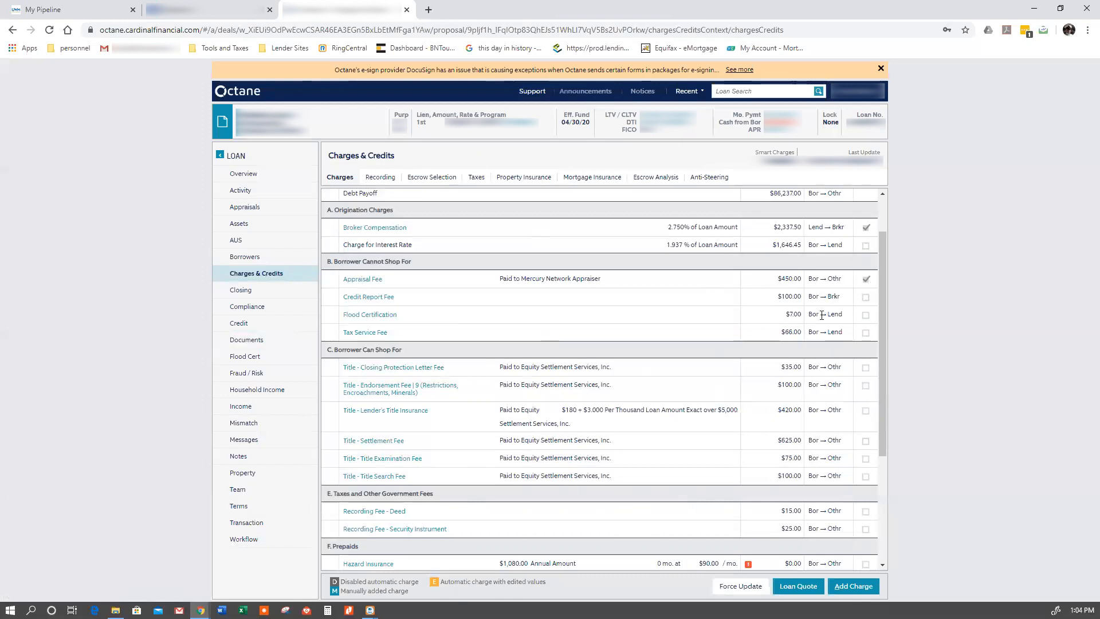
# - Disable the automatic Credit Report Fee paid to the broker and save the change
pyautogui.scroll(2, 831, 295)
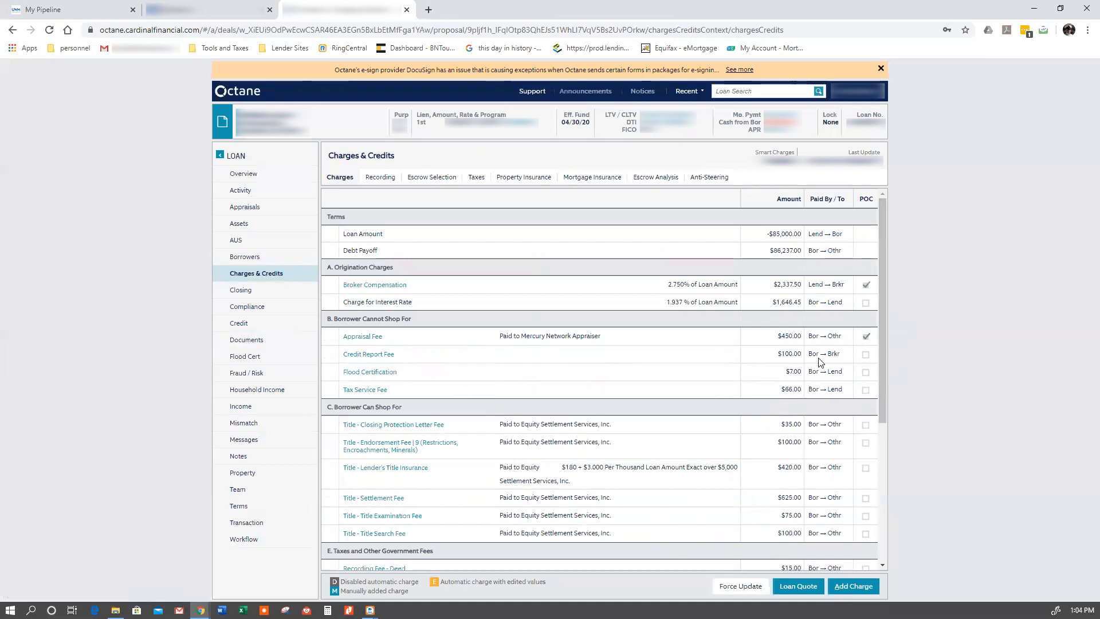
pyautogui.click(354, 355)
pyautogui.click(466, 202)
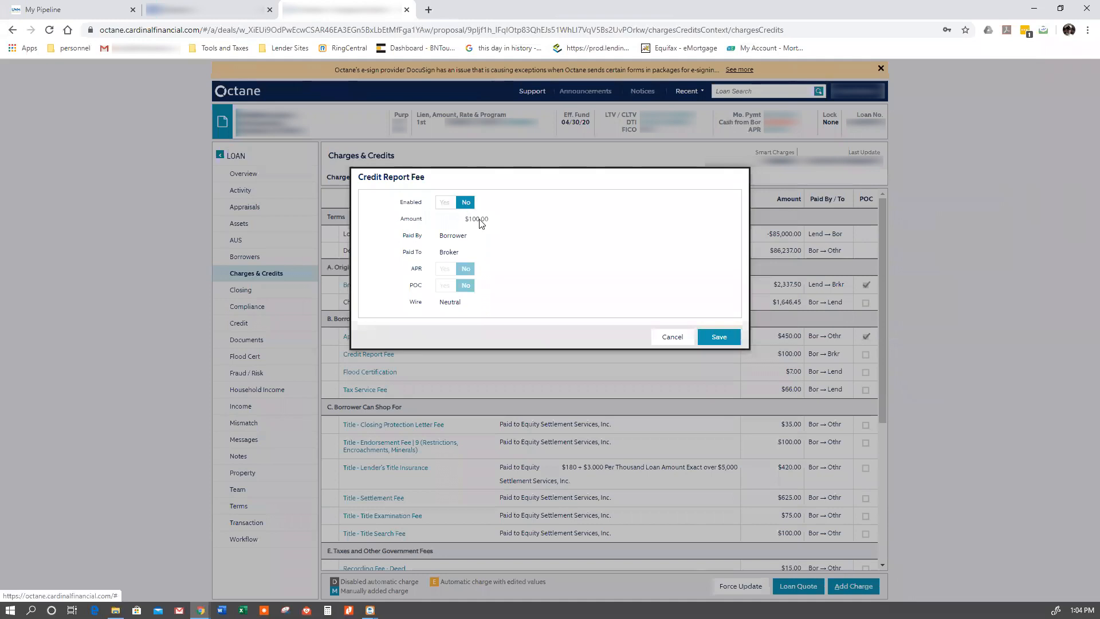
pyautogui.press('Return')
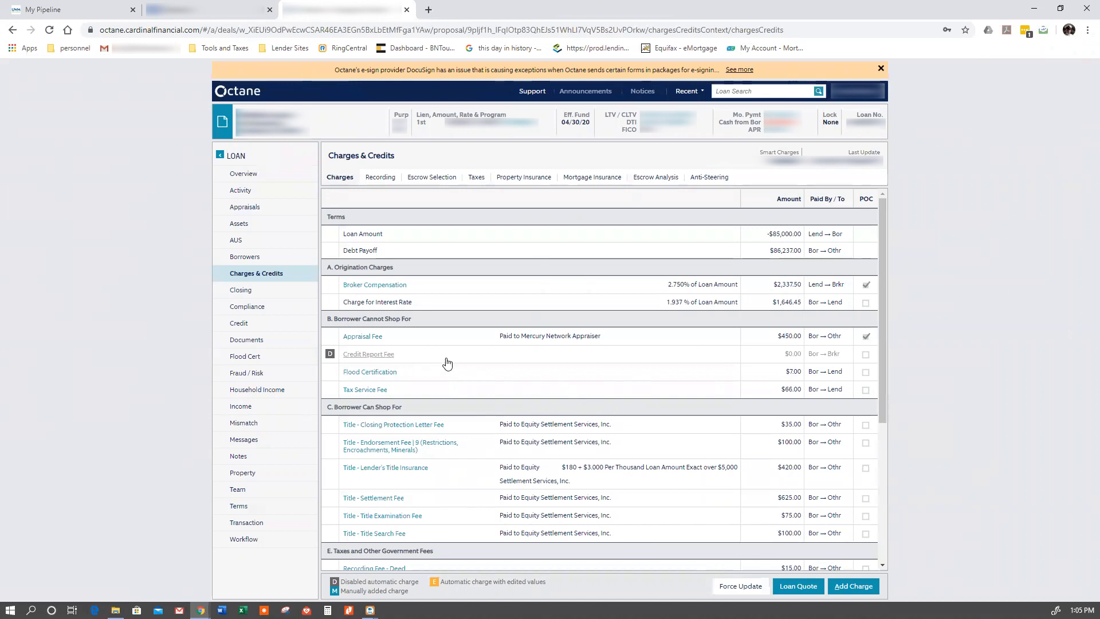
pyautogui.scroll(-1, 417, 370)
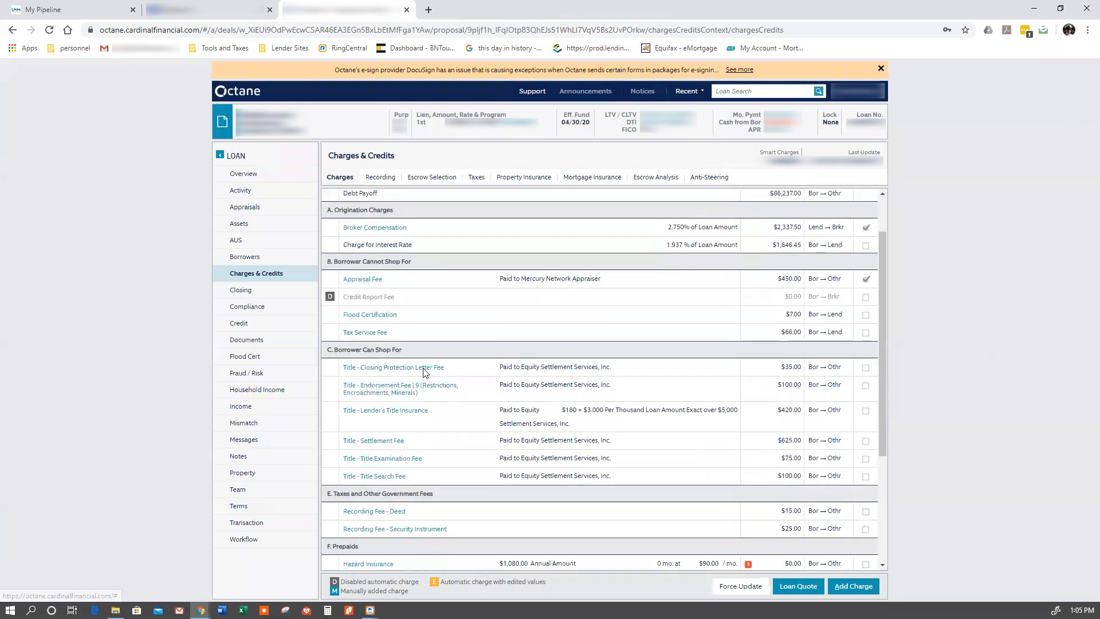
pyautogui.click(387, 369)
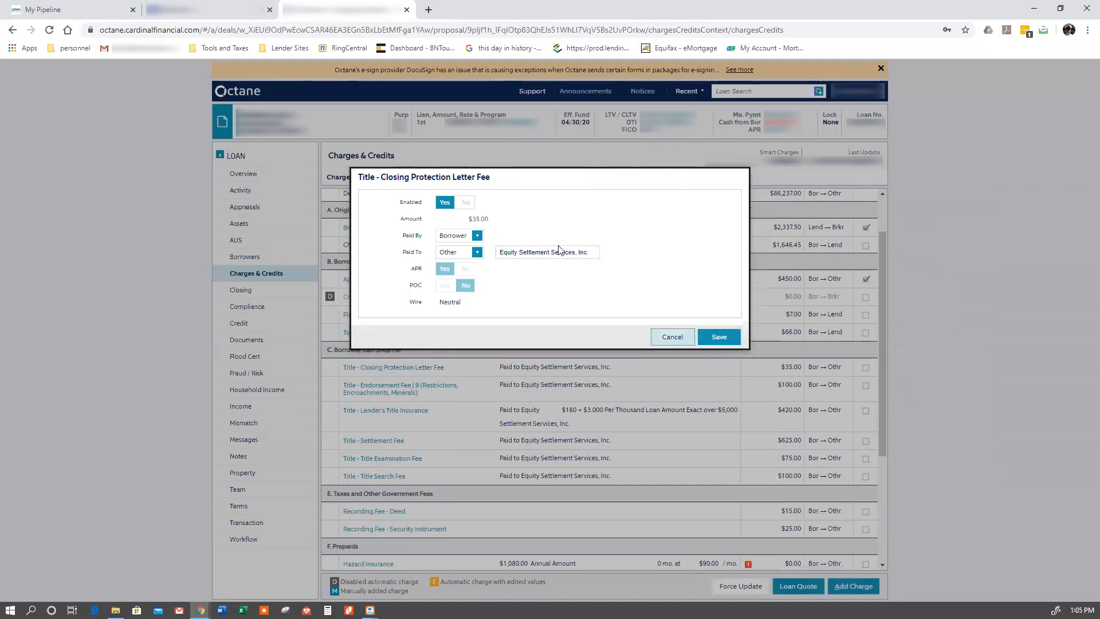
pyautogui.click(672, 336)
# - Add a manual Credit Report Fee of $31, paid by the borrower to Equifax, under the charges the borrower cannot shop for
pyautogui.click(853, 586)
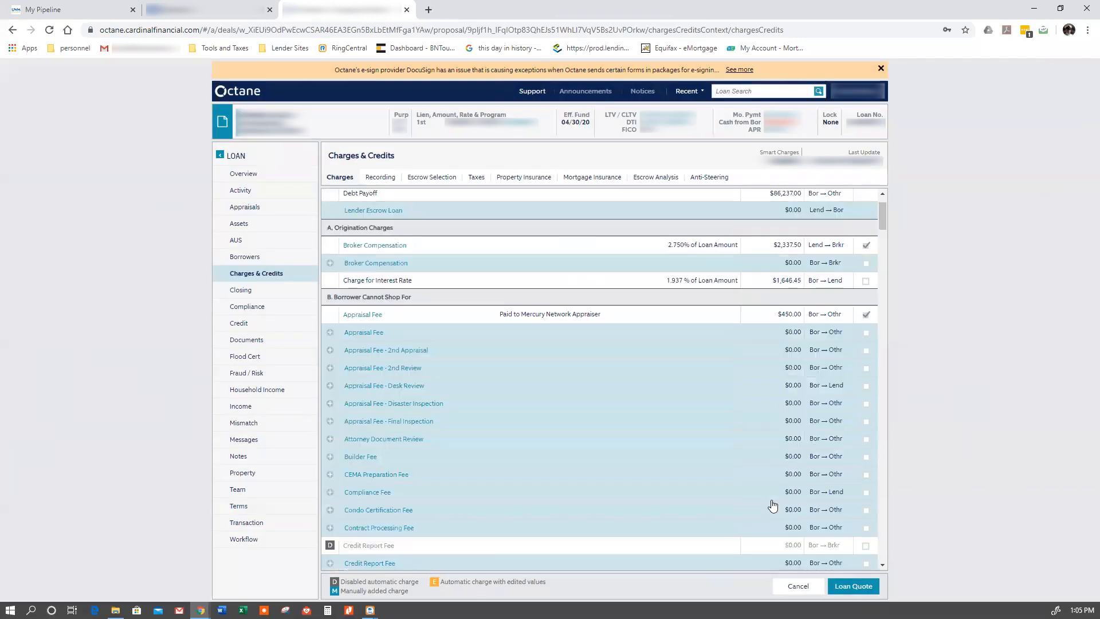
pyautogui.scroll(-1, 505, 368)
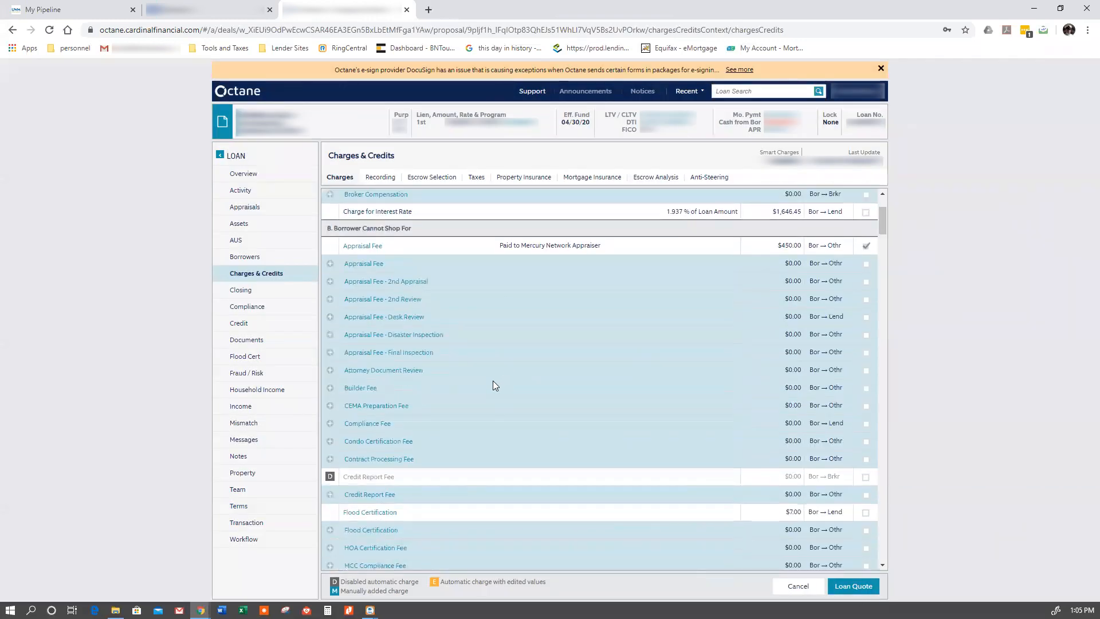
pyautogui.scroll(-1, 492, 381)
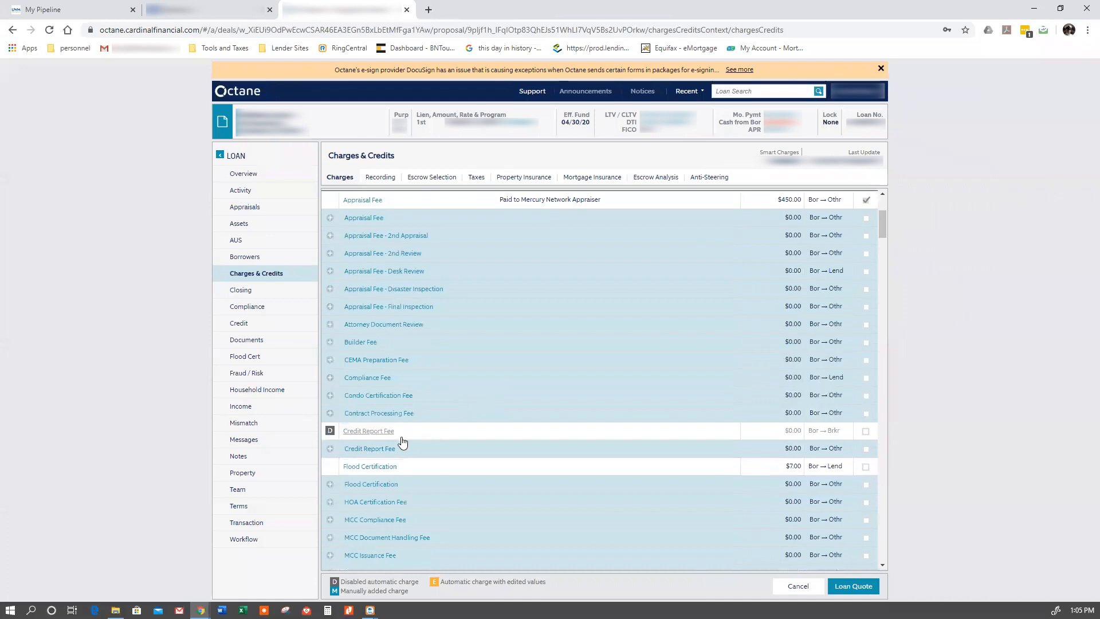
pyautogui.click(371, 449)
pyautogui.write('31')
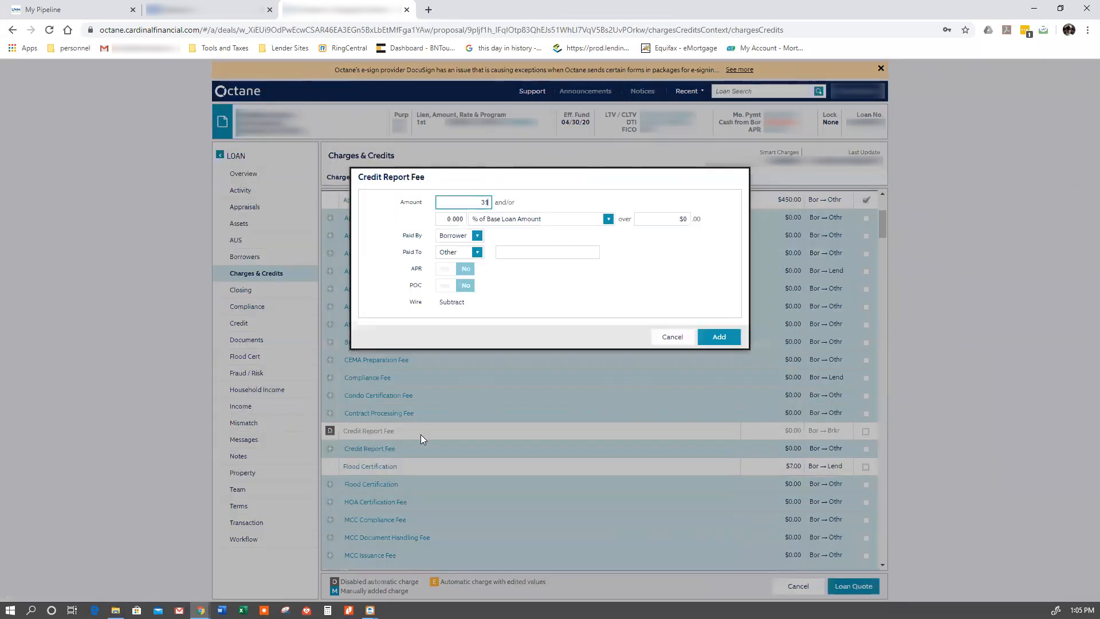
pyautogui.click(516, 253)
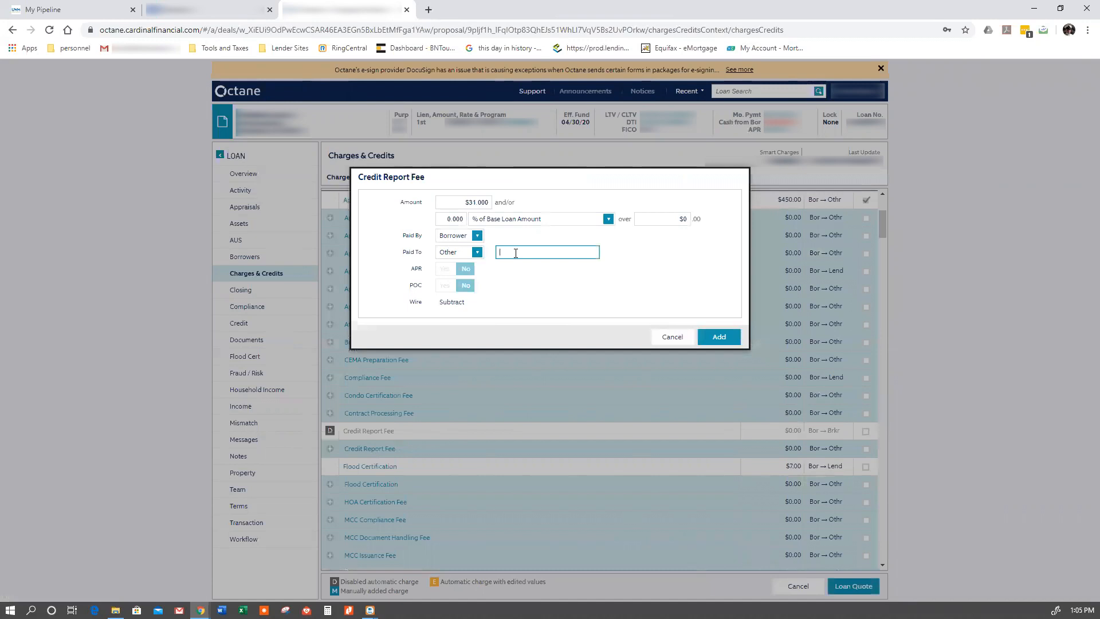
pyautogui.write('Equifax')
pyautogui.click(574, 313)
pyautogui.press('Return')
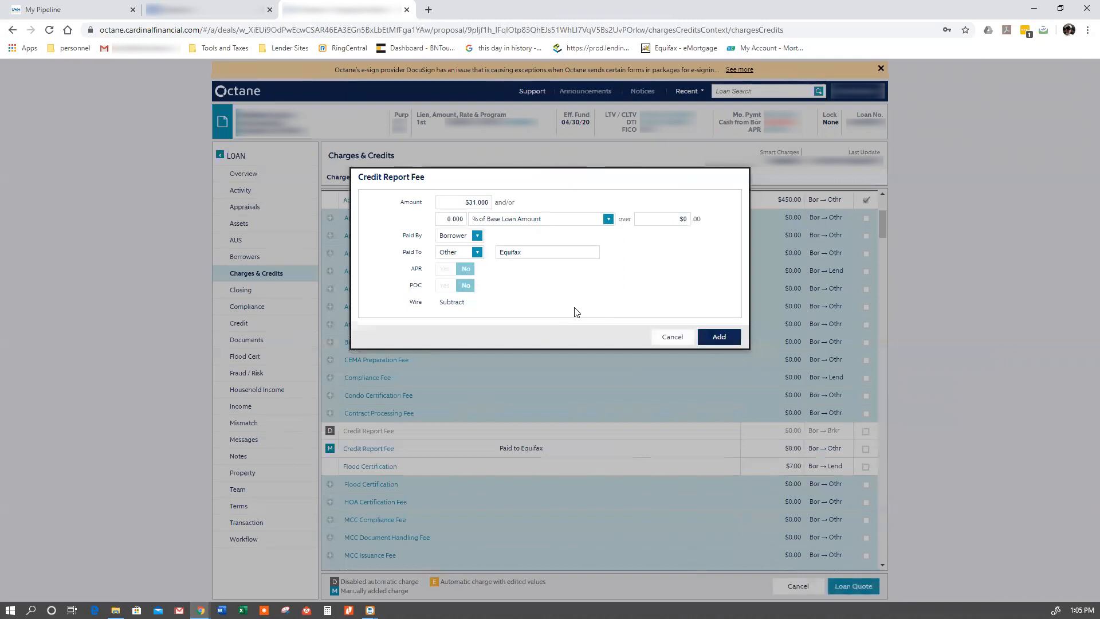
# - Disable the automatic Title - Closing Protection Letter Fee and the Title - Endorsement Fee 9 (Restrictions, Encroachments, Minerals)
pyautogui.scroll(3, 538, 343)
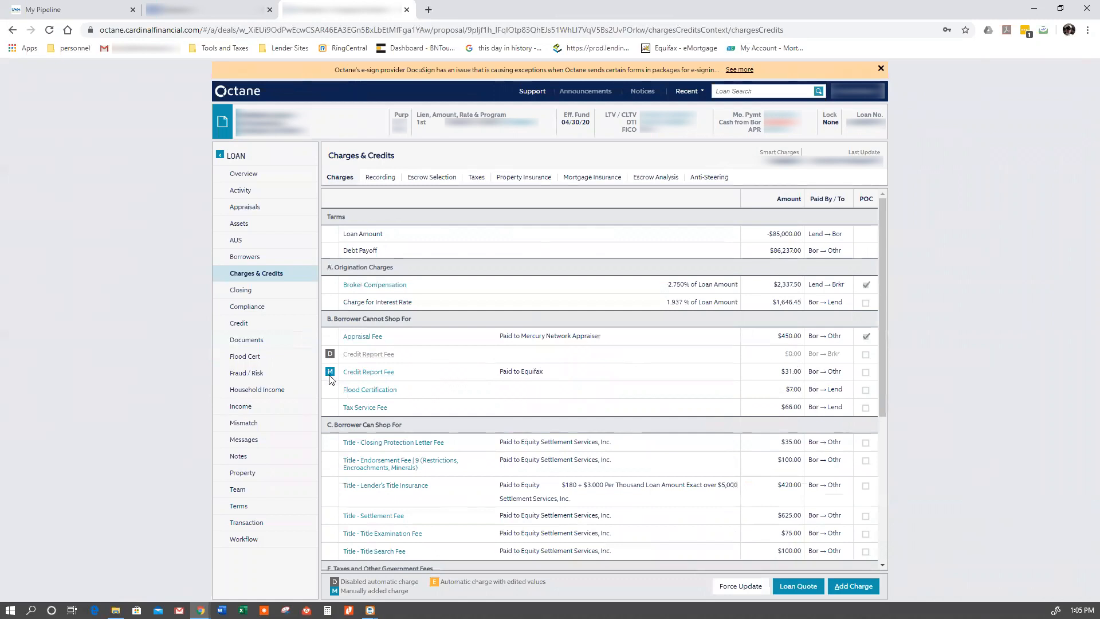
pyautogui.scroll(-2, 331, 378)
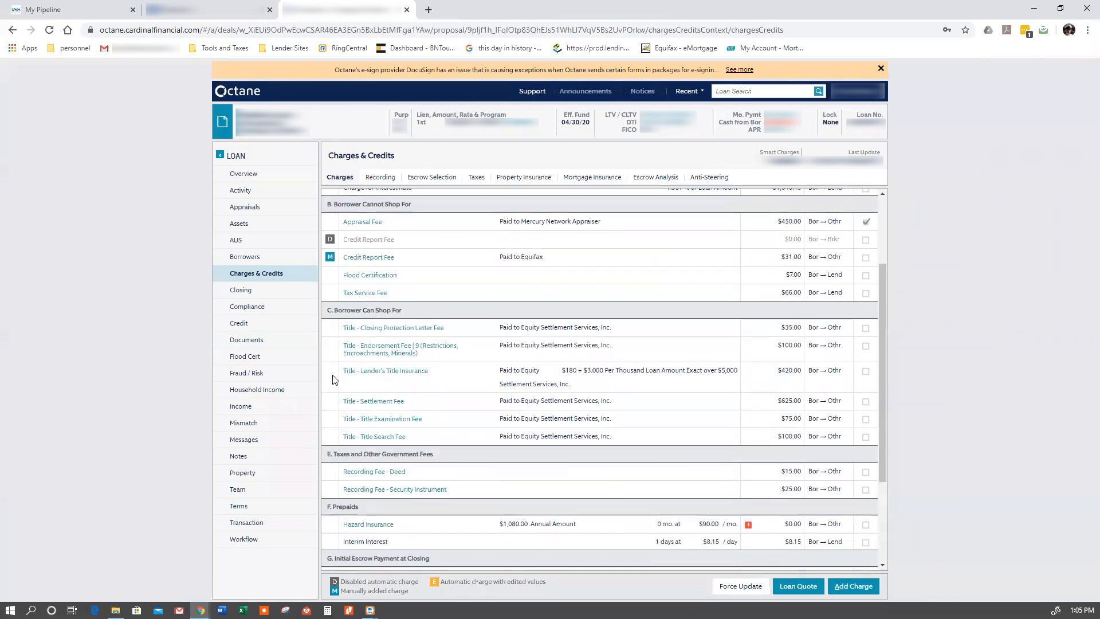
pyautogui.scroll(-1, 331, 378)
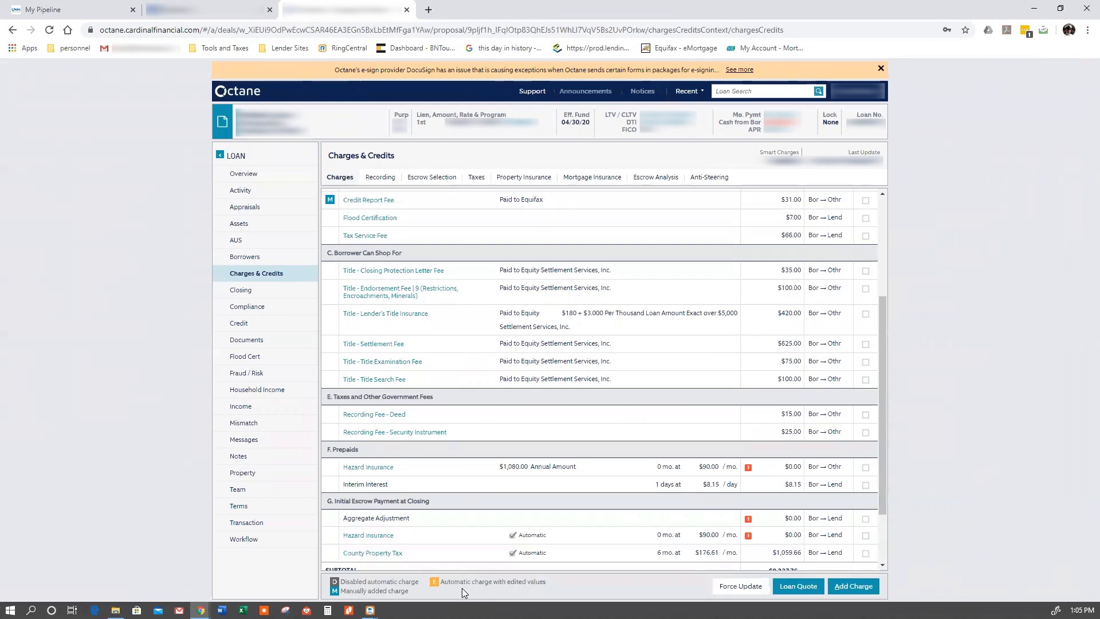
pyautogui.scroll(3, 443, 440)
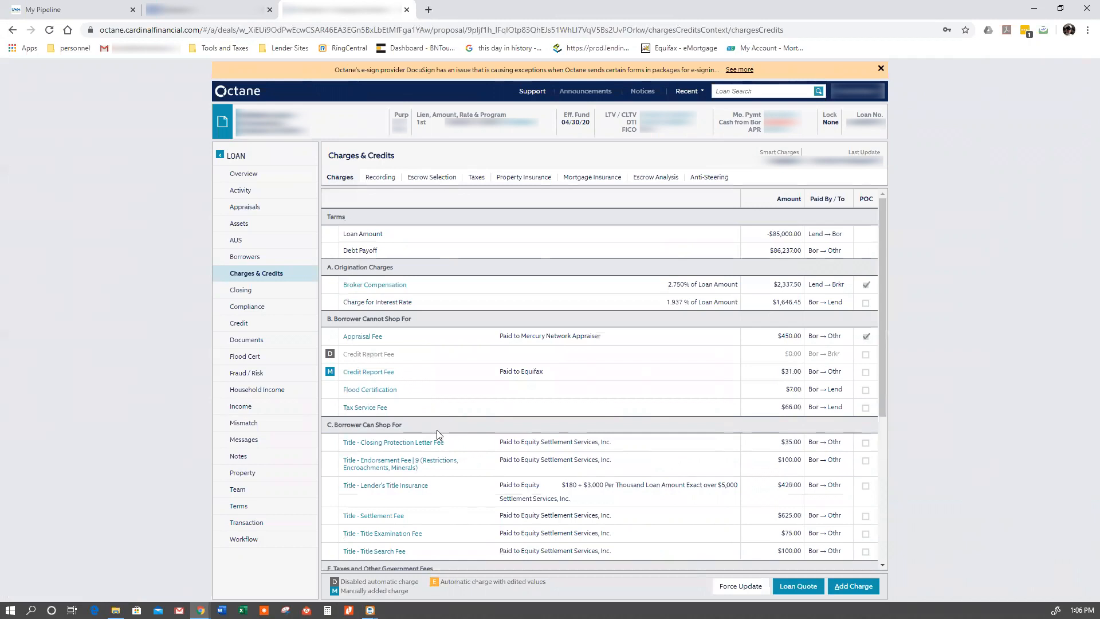
pyautogui.scroll(-1, 438, 434)
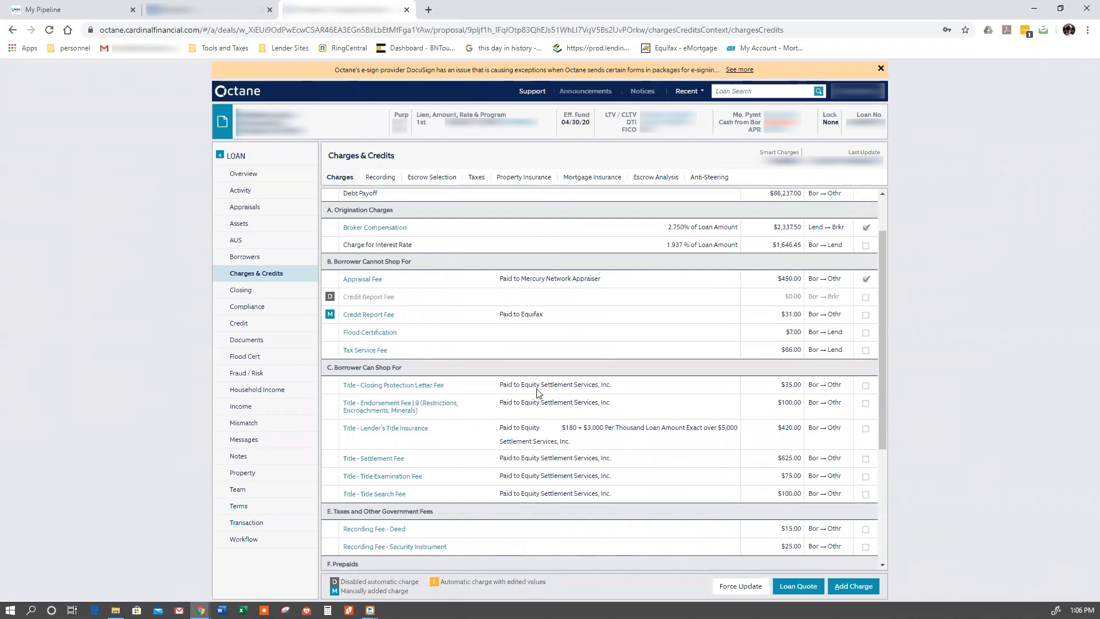
pyautogui.click(435, 386)
pyautogui.click(467, 202)
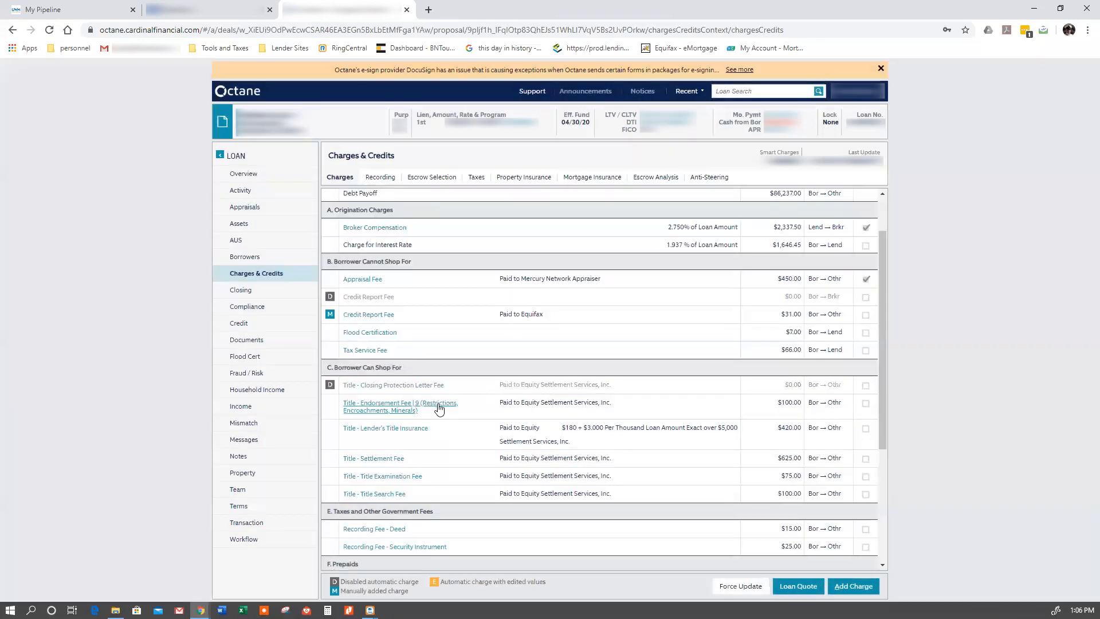
pyautogui.click(434, 403)
pyautogui.click(466, 202)
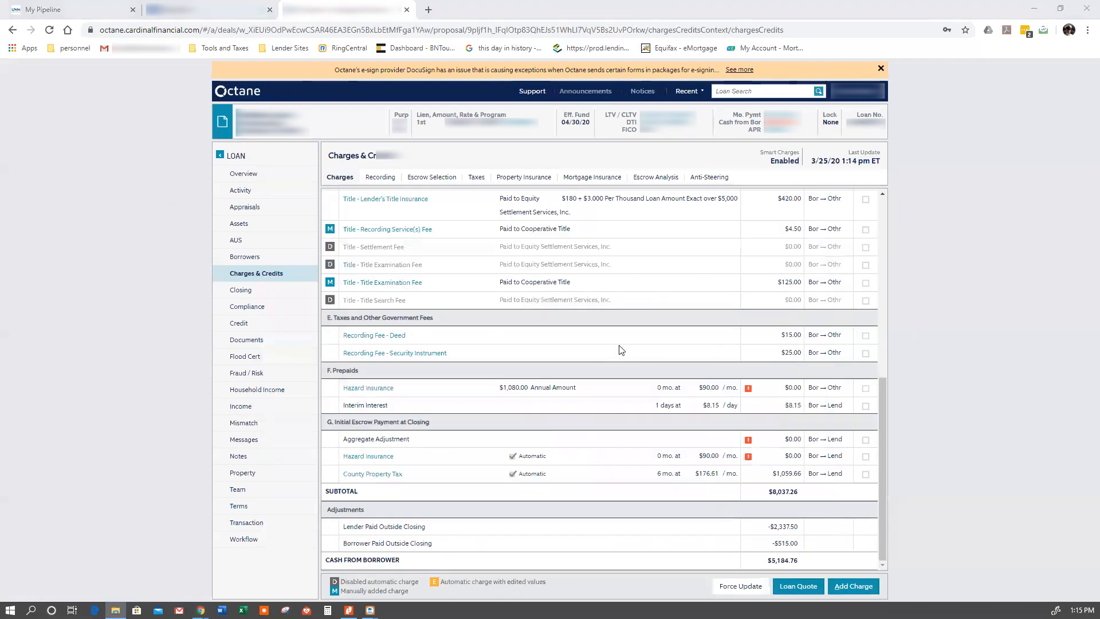
# - Review the title charges, government fees, prepaids, initial escrow payment and cash from borrower in the charges list
pyautogui.scroll(5, 618, 347)
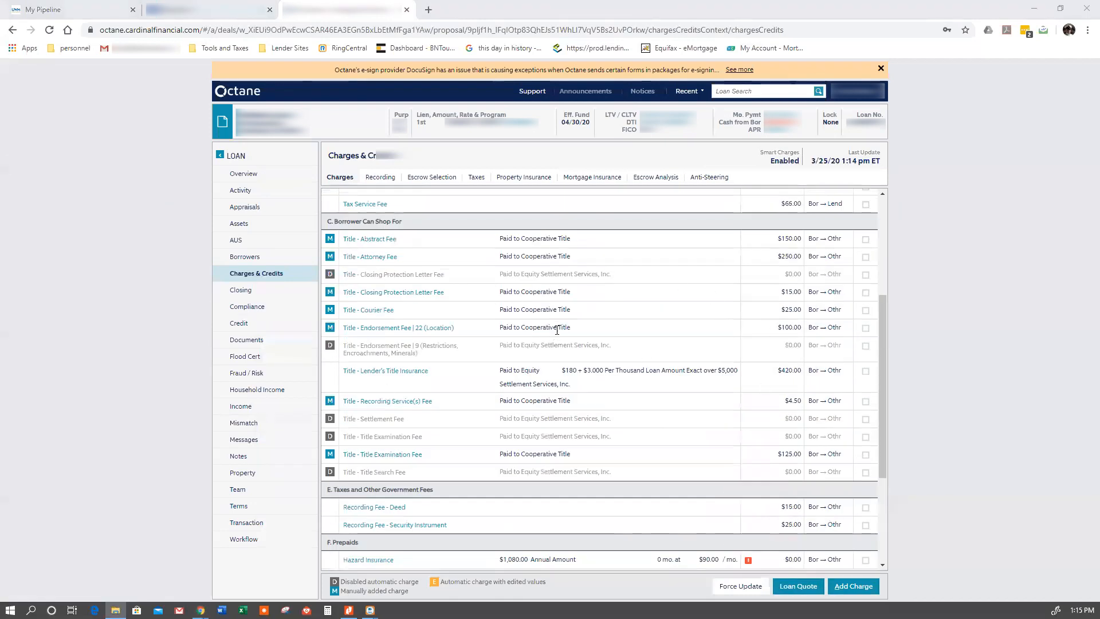
pyautogui.scroll(-1, 557, 335)
pyautogui.scroll(-2, 557, 337)
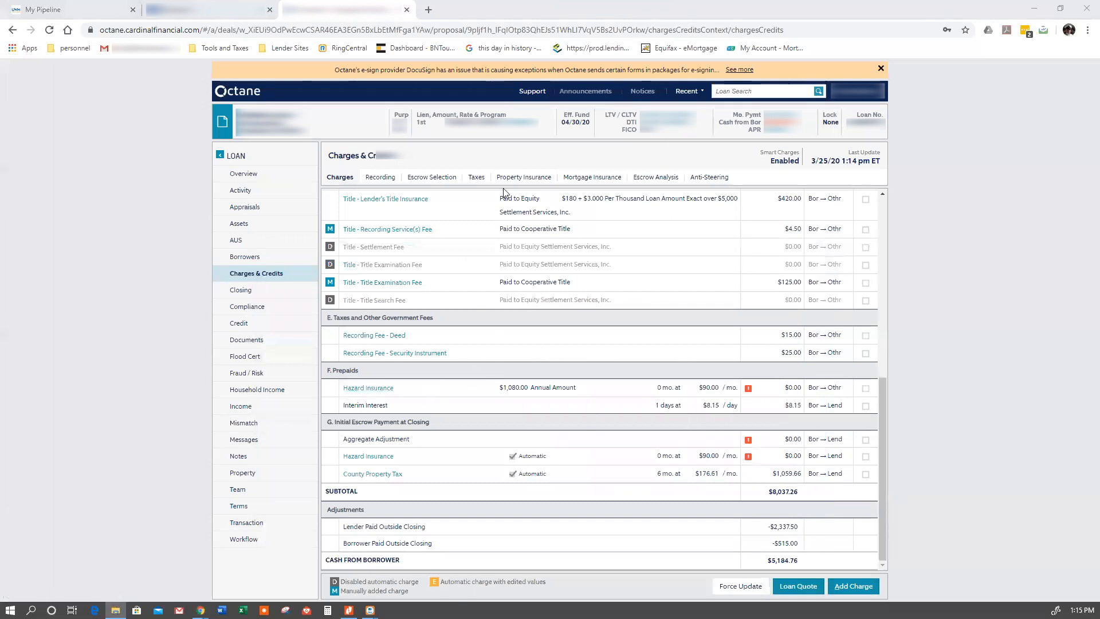
# - Open the hazard insurance policy details under the property insurance and consult the policy document in the PDF viewer
pyautogui.click(385, 393)
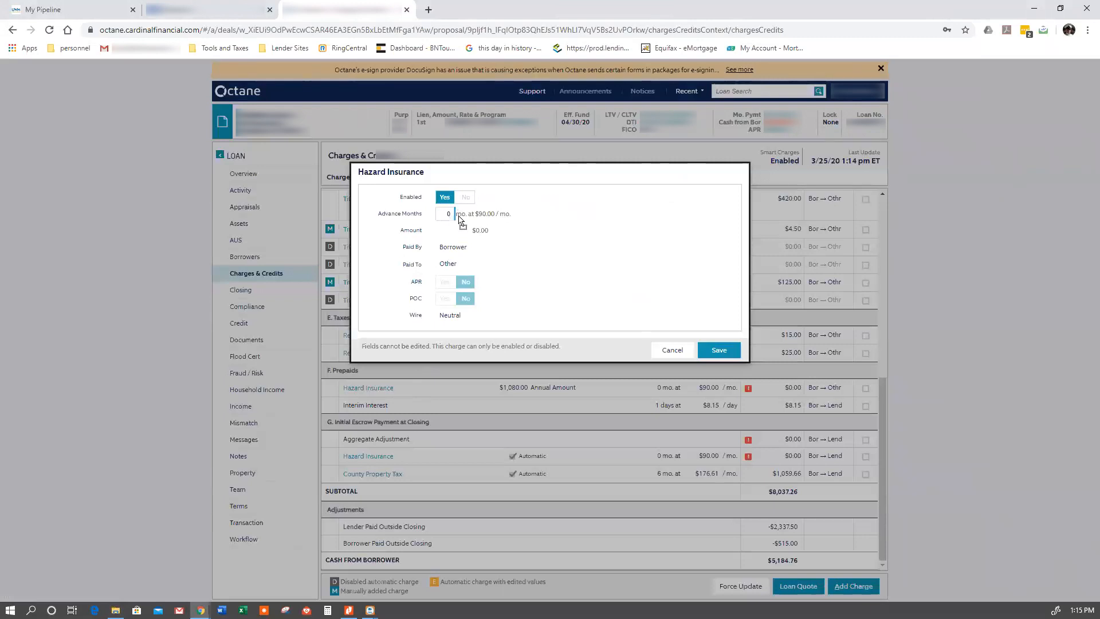
pyautogui.click(674, 352)
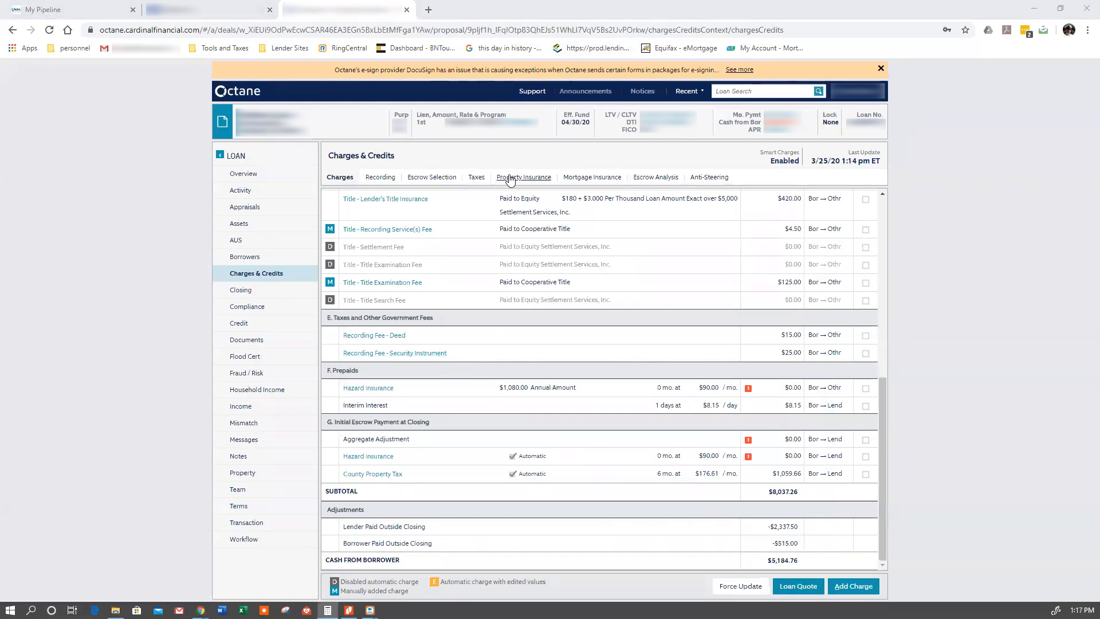
pyautogui.click(509, 178)
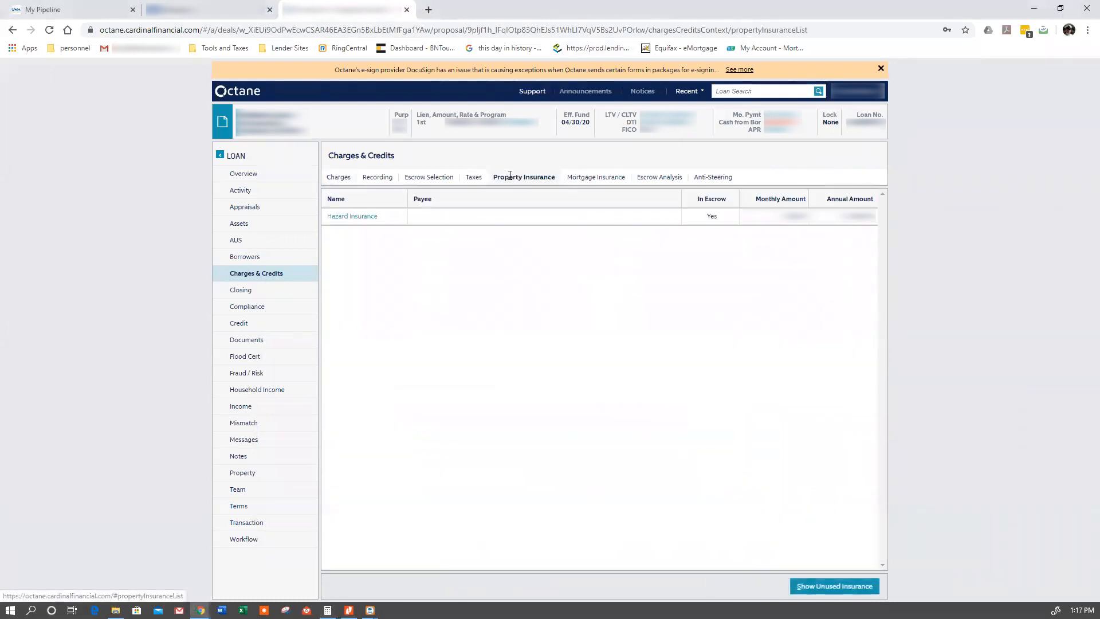
pyautogui.click(351, 218)
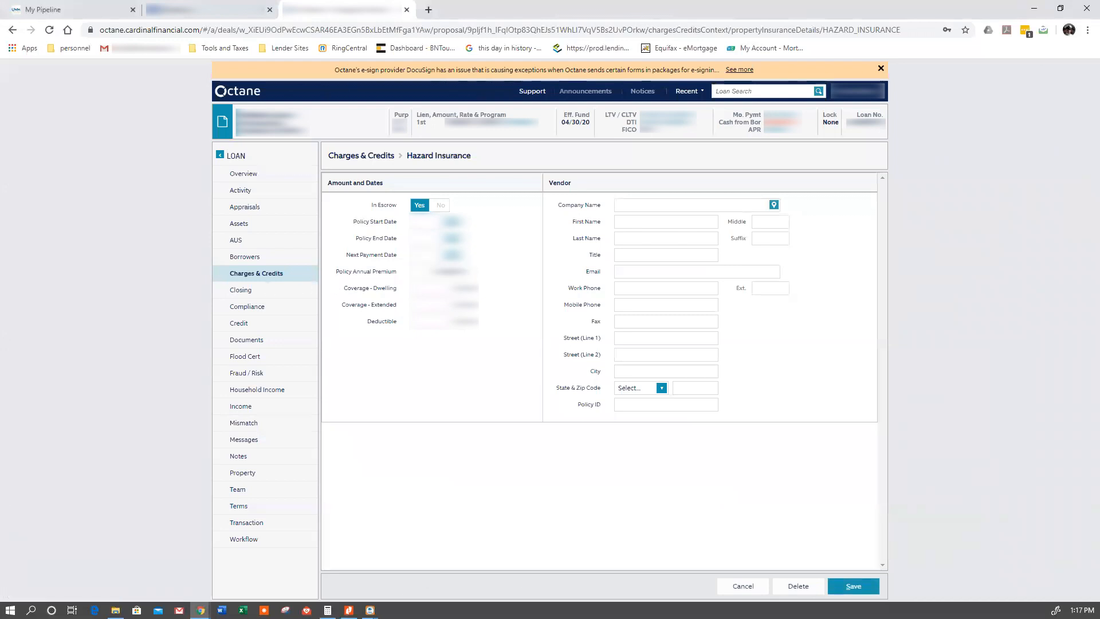
pyautogui.hotkey('alt', 'Tab')
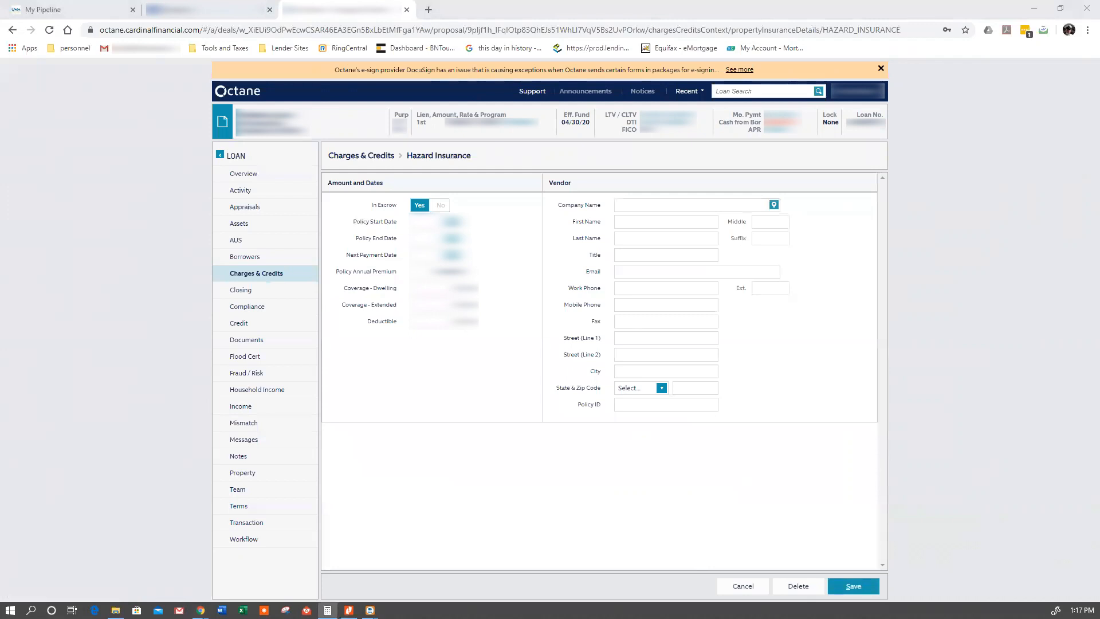
pyautogui.click(349, 610)
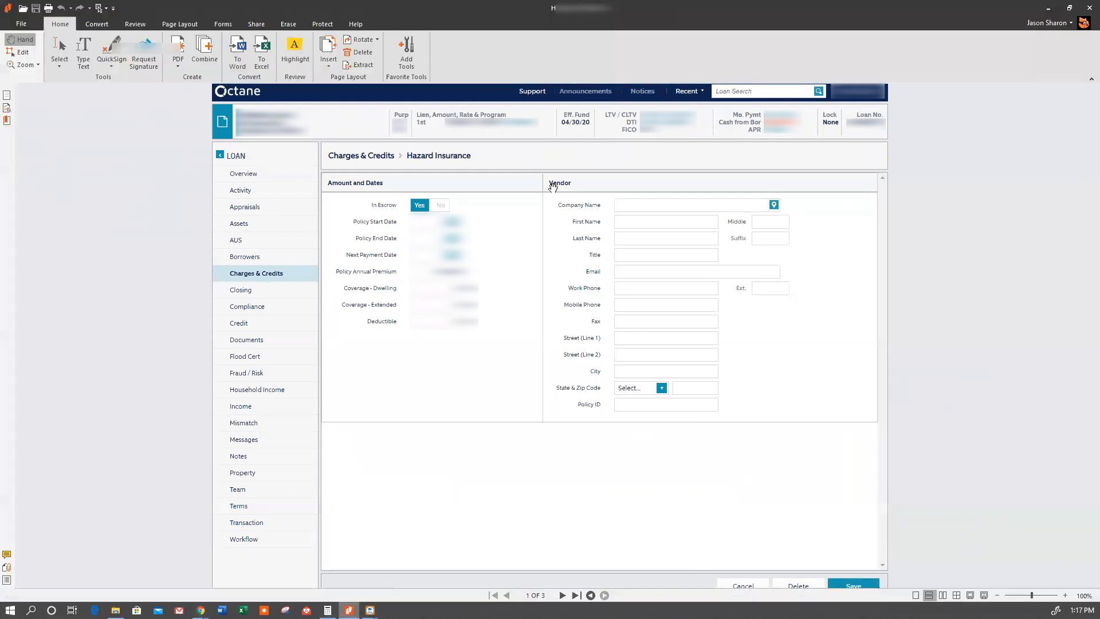
pyautogui.hotkey('alt', 'Tab')
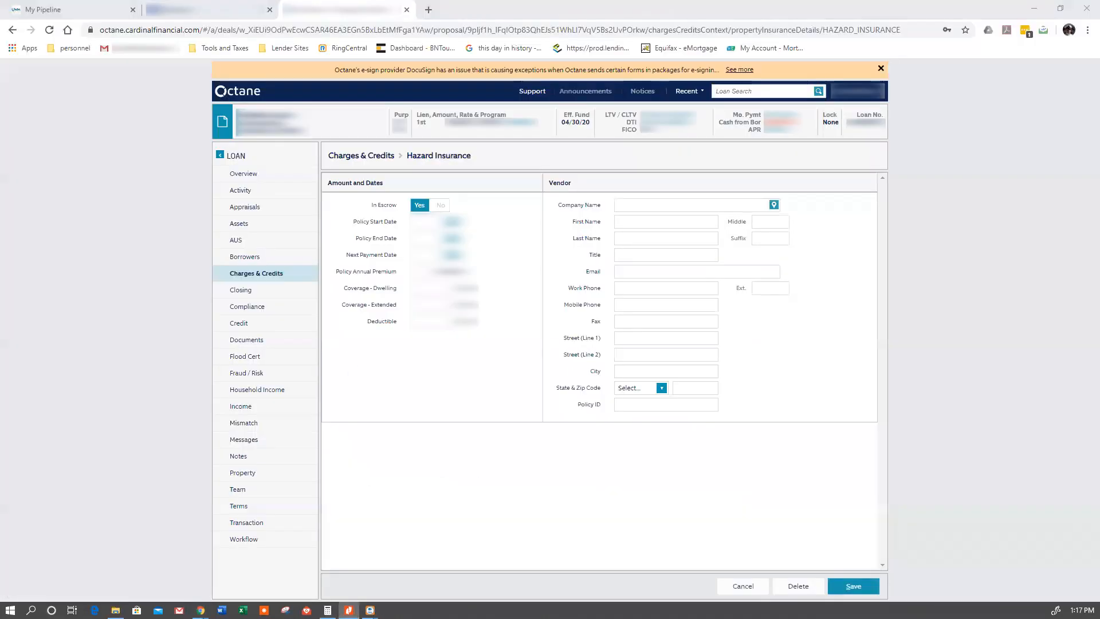
# - Enter the policy annual premium for the hazard insurance
pyautogui.click(441, 271)
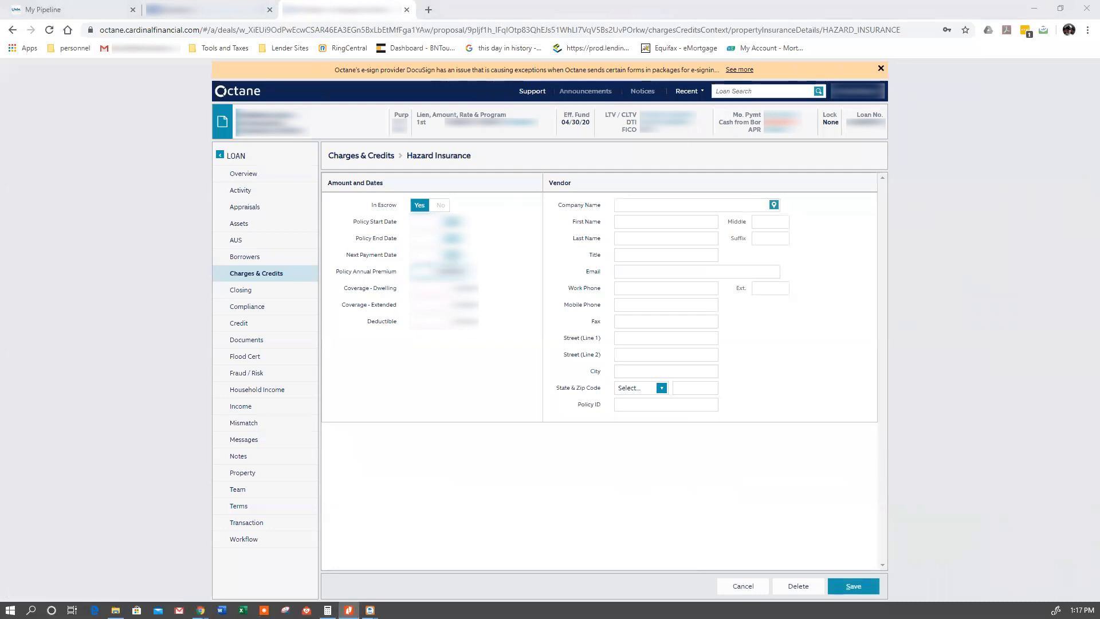
pyautogui.write('1')
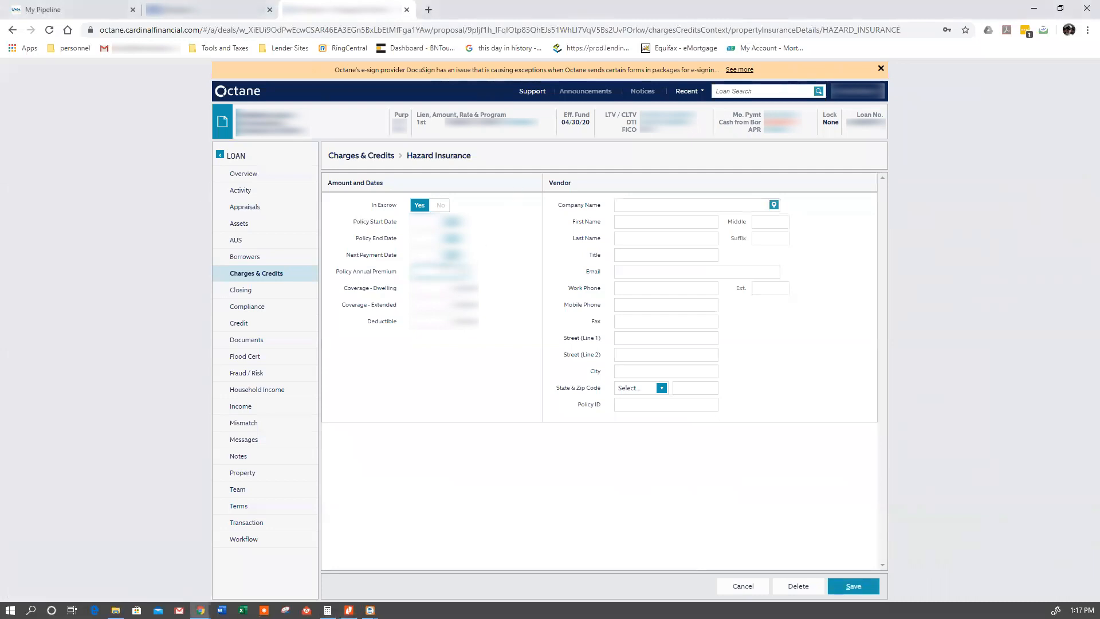
pyautogui.write('200.00')
pyautogui.click(504, 248)
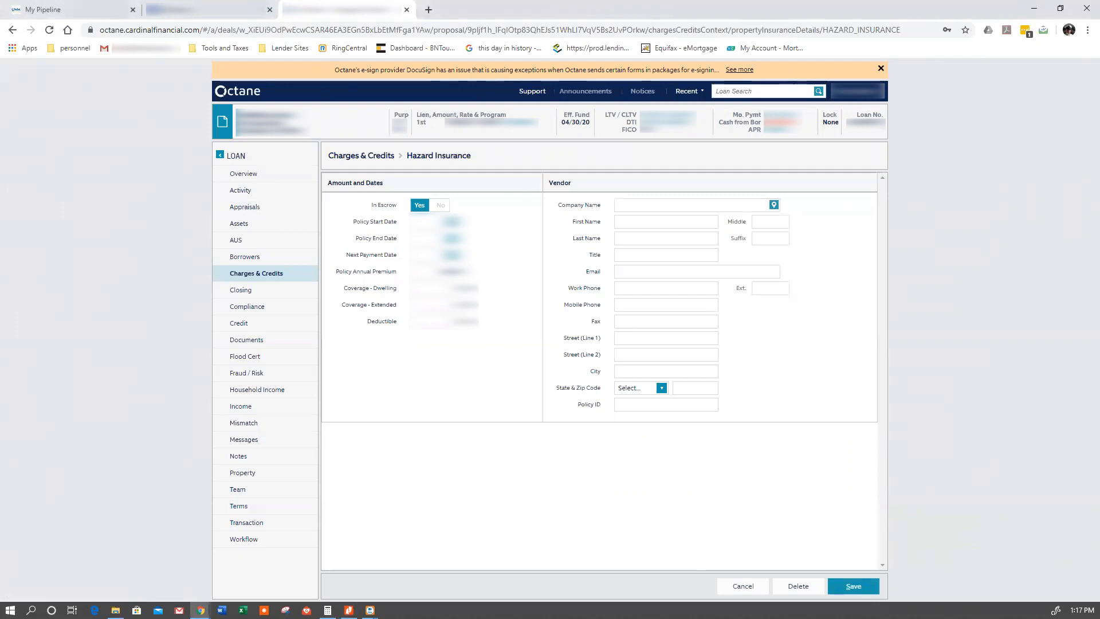
# - Fill in the hazard insurance's policy start date, policy end date and next payment date, and save the policy
pyautogui.click(425, 222)
pyautogui.write('04/30/2020')
pyautogui.press('Tab')
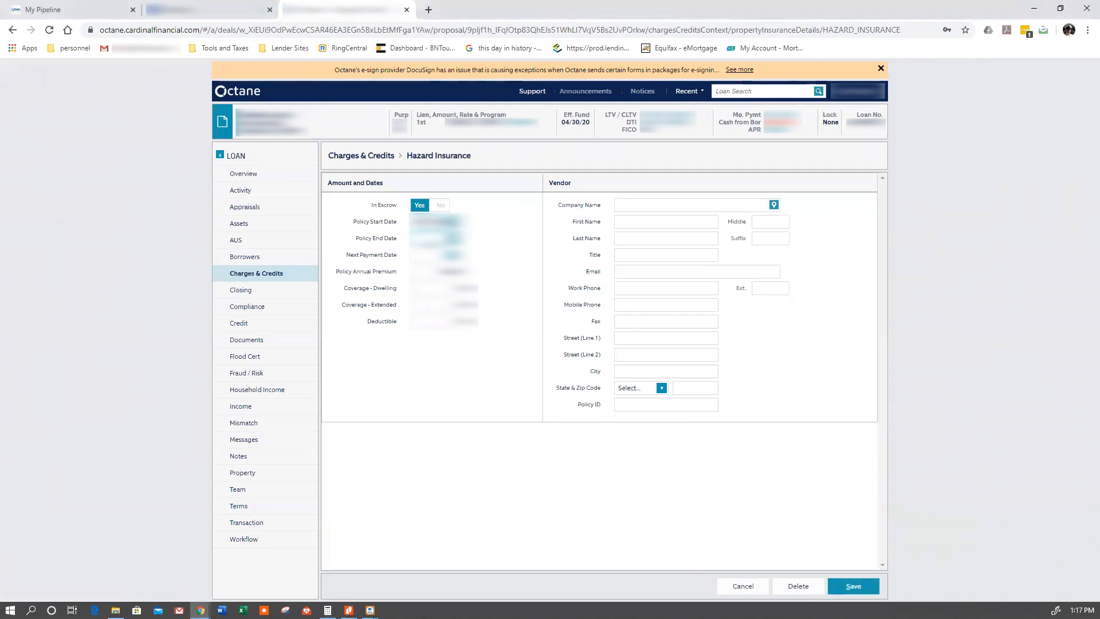
pyautogui.press('Tab')
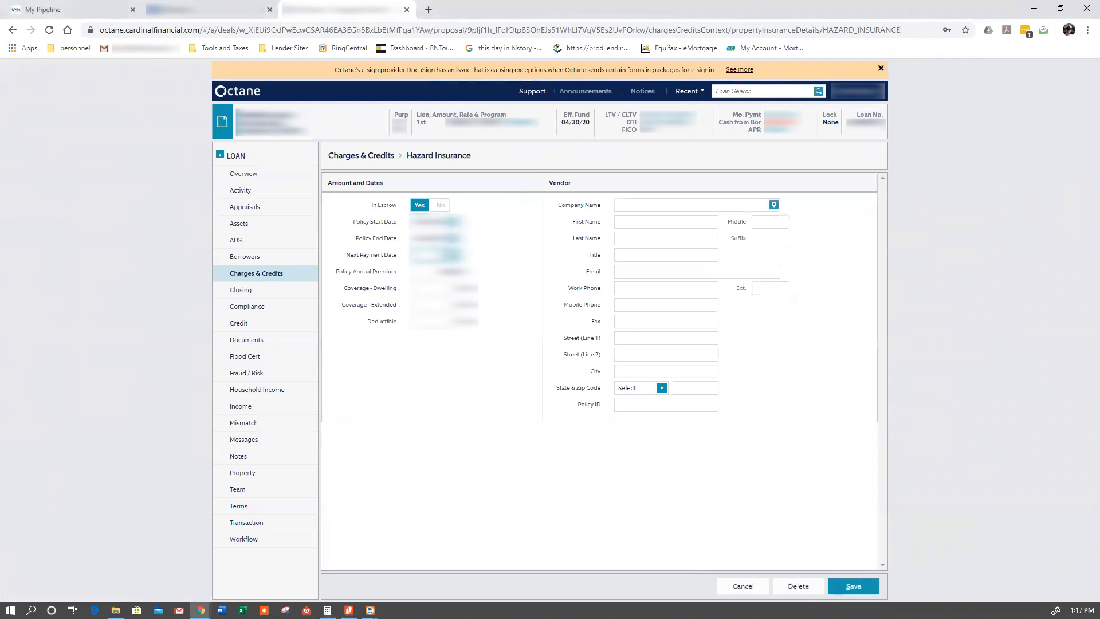
pyautogui.write('04/30/2021')
pyautogui.click(499, 255)
pyautogui.click(849, 585)
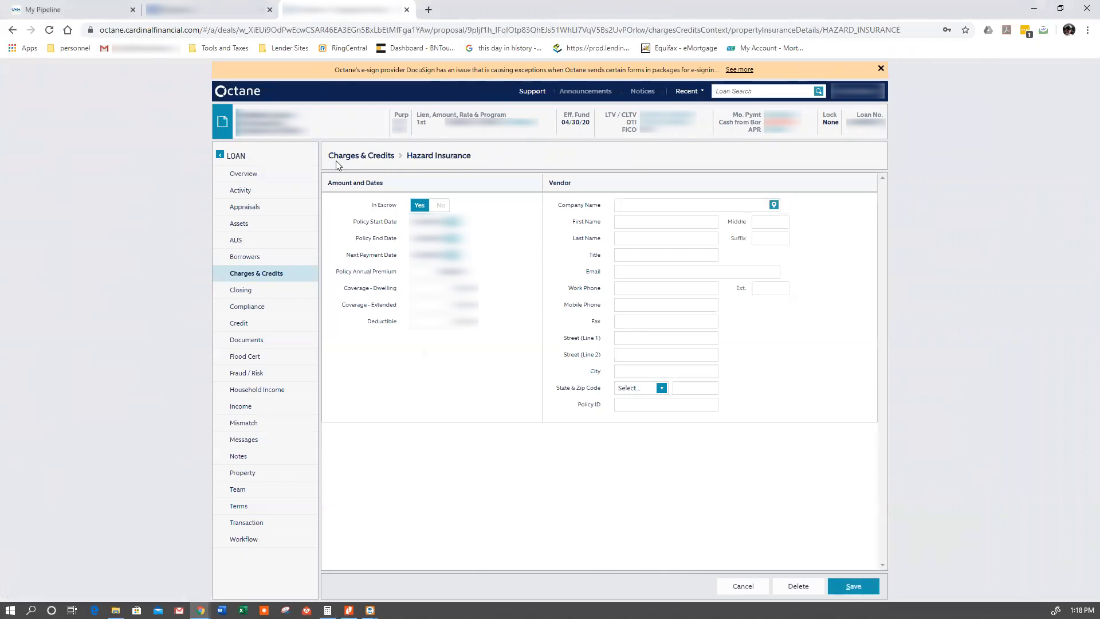
# - Check the hazard insurance figures among the prepaids and initial escrow payment in the charges list
pyautogui.click(340, 160)
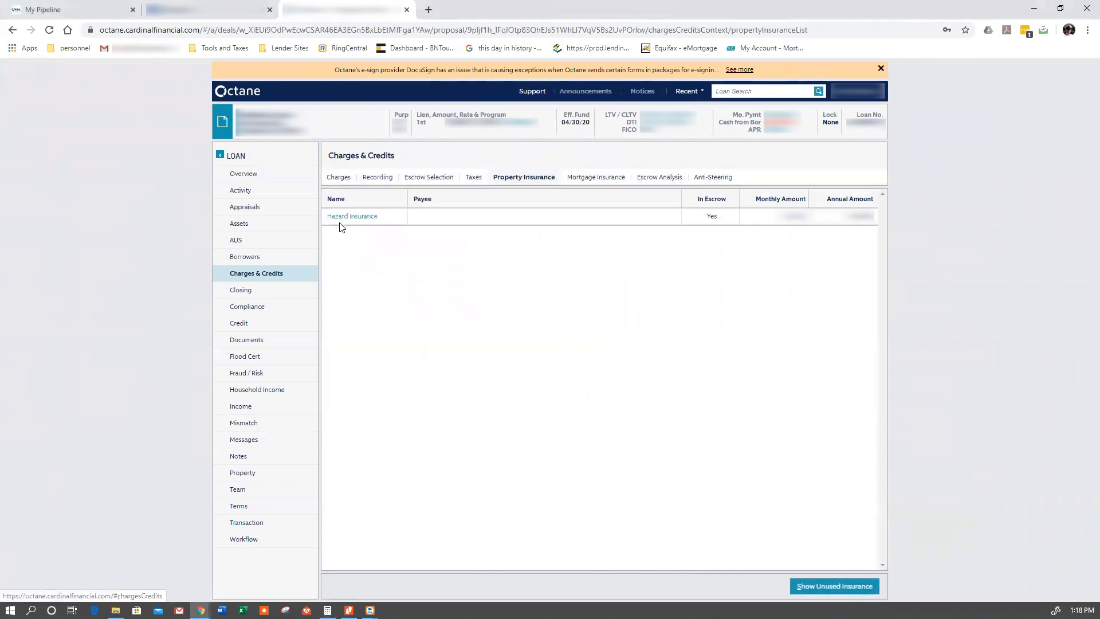
pyautogui.click(338, 178)
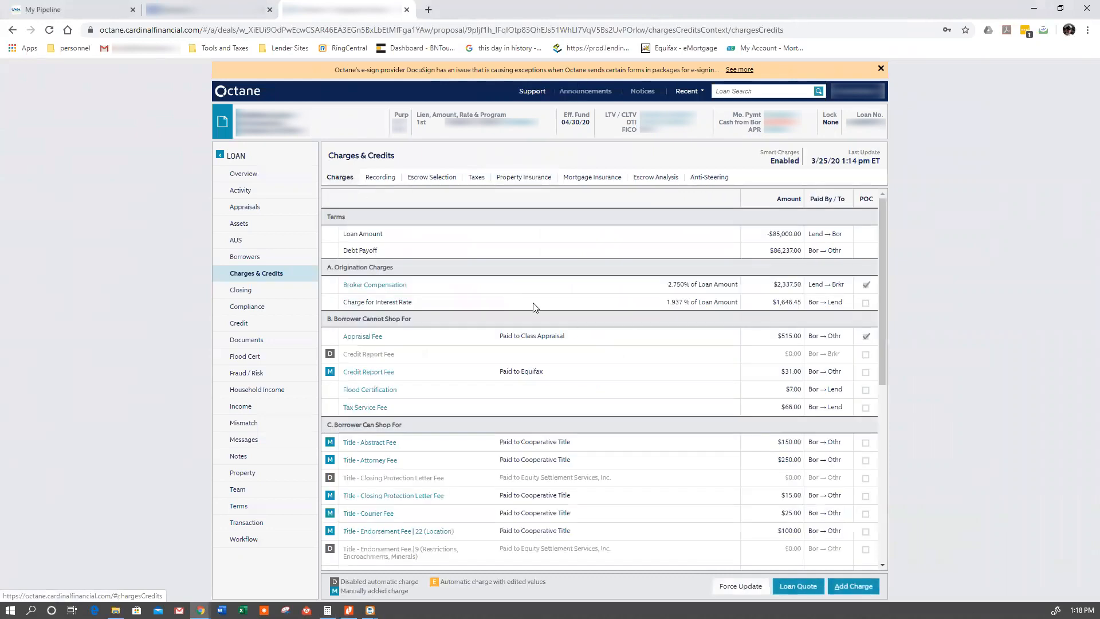
pyautogui.scroll(-6, 575, 352)
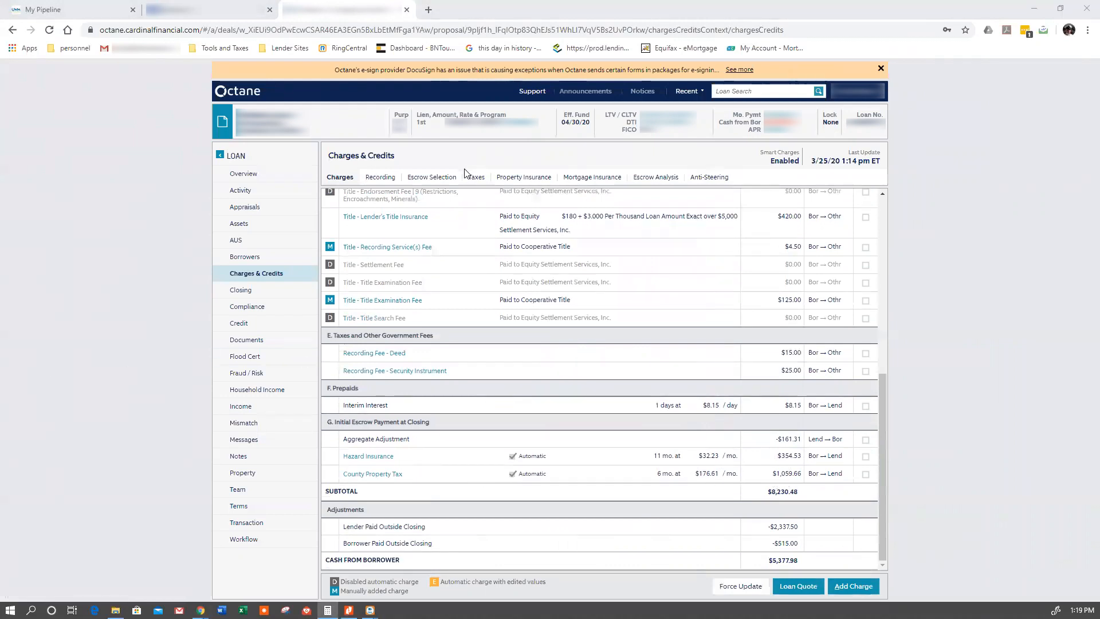
# - Change the first payment amount of the County Property Tax and save the tax details
pyautogui.click(476, 179)
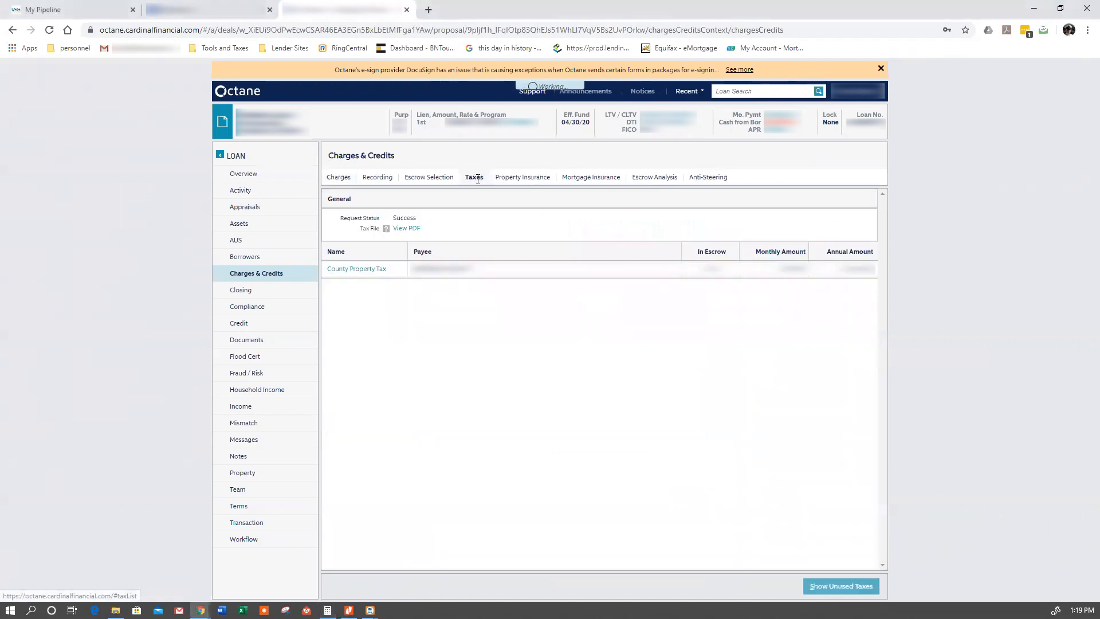
pyautogui.click(351, 269)
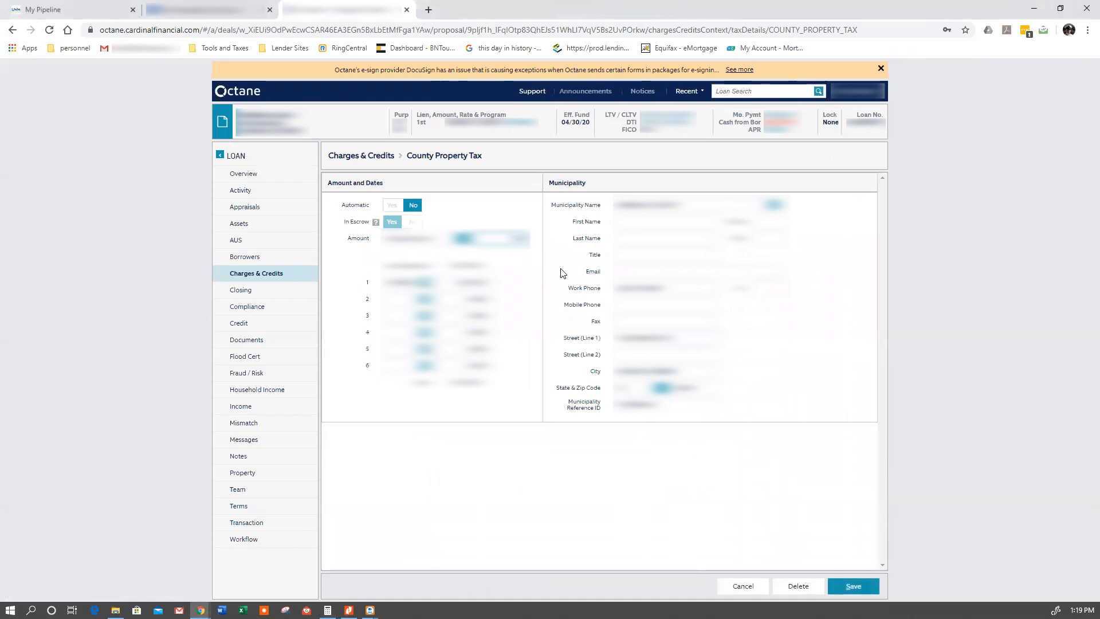
pyautogui.doubleClick(477, 282)
pyautogui.write('100')
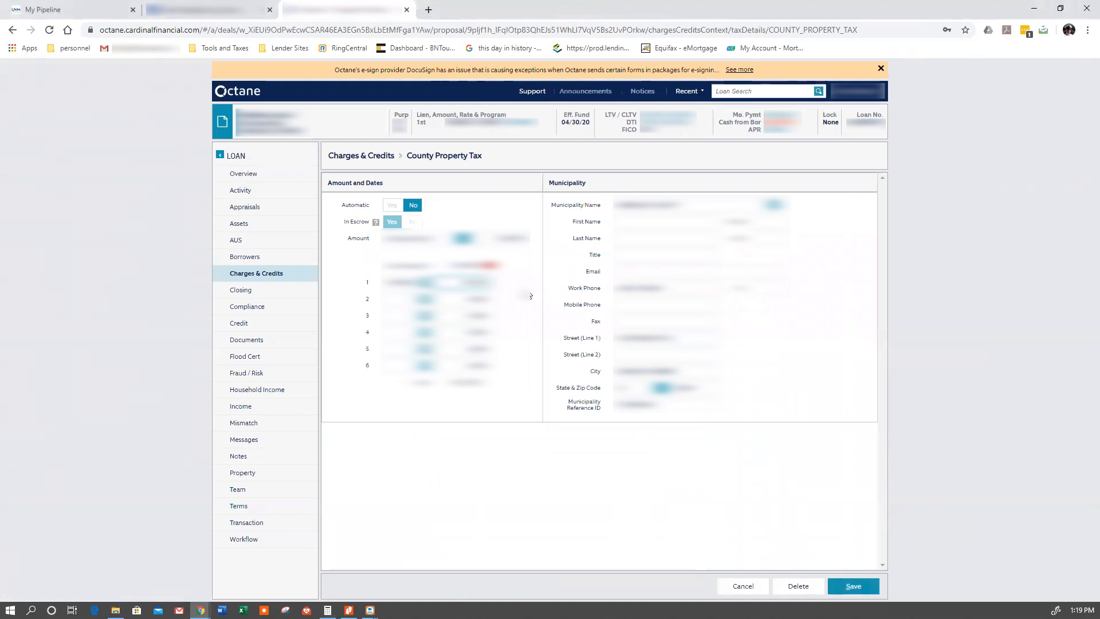
pyautogui.click(525, 275)
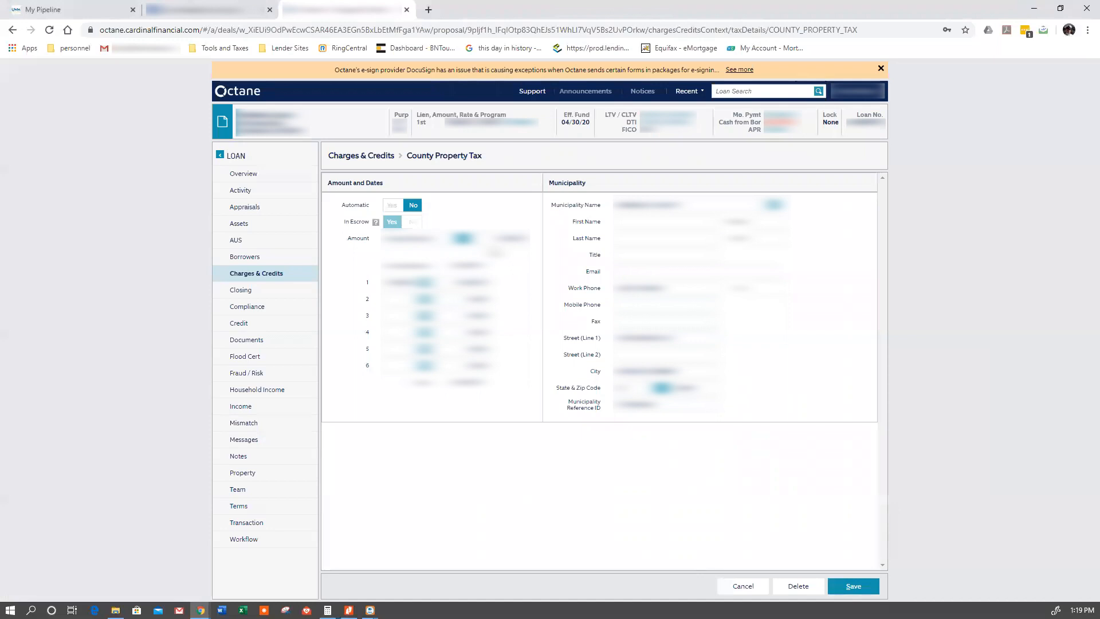
pyautogui.press('Tab')
pyautogui.click(855, 585)
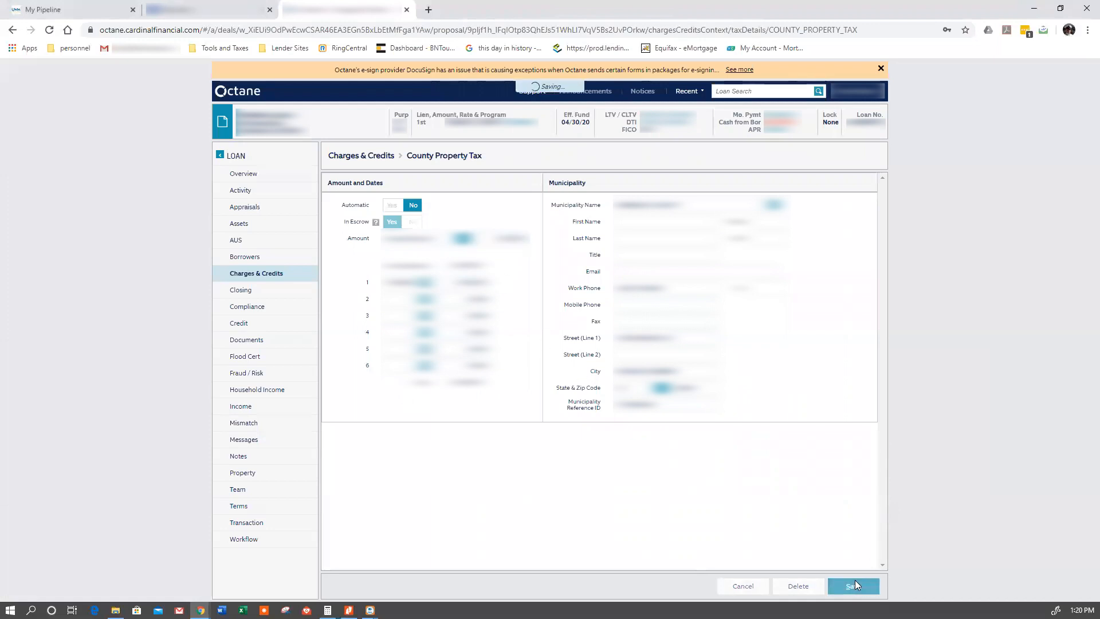
# - Review the charges list again, from the county tax escrow and cash from borrower up to the origination charges
pyautogui.click(338, 179)
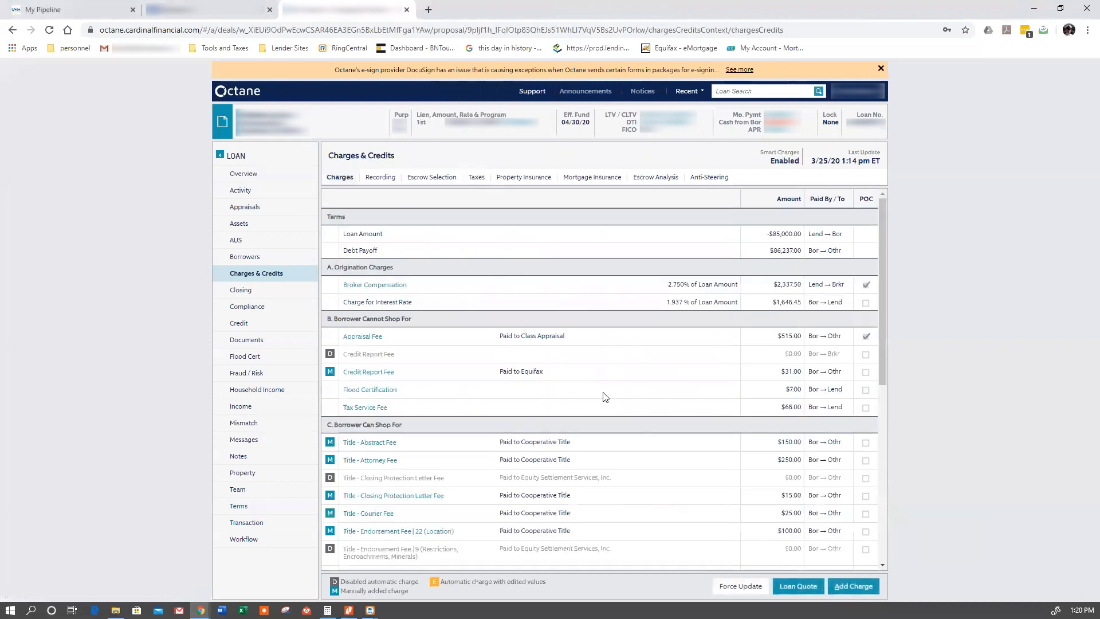
pyautogui.scroll(-6, 606, 397)
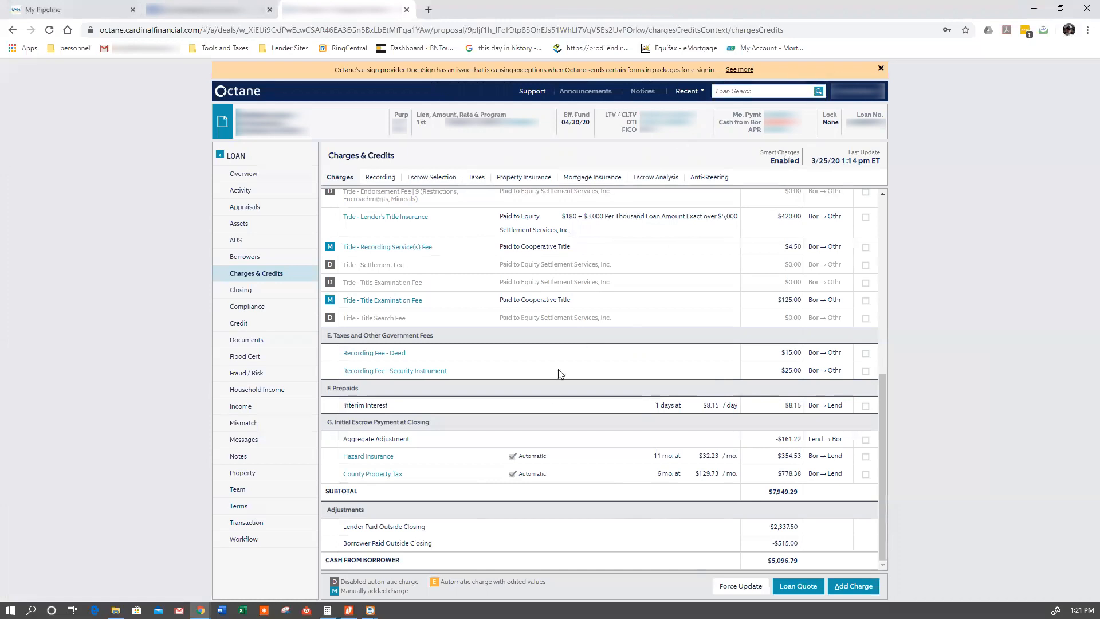
pyautogui.scroll(4, 599, 485)
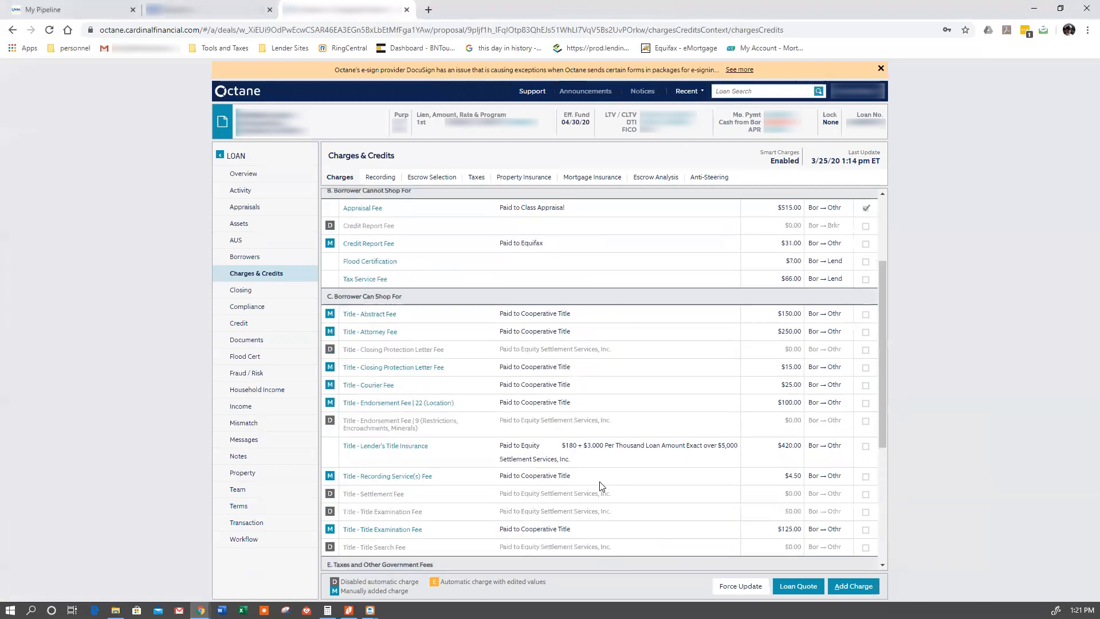
pyautogui.scroll(3, 600, 486)
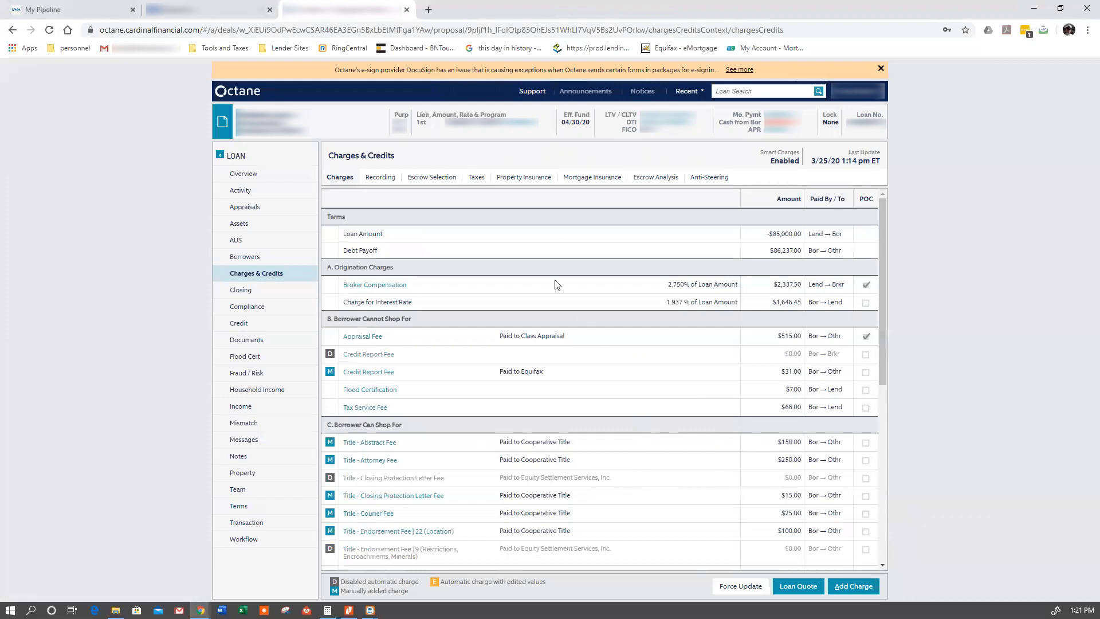
# - Set flood, windstorm and earthquake insurance on the property to No in the escrow selection and save
pyautogui.click(523, 178)
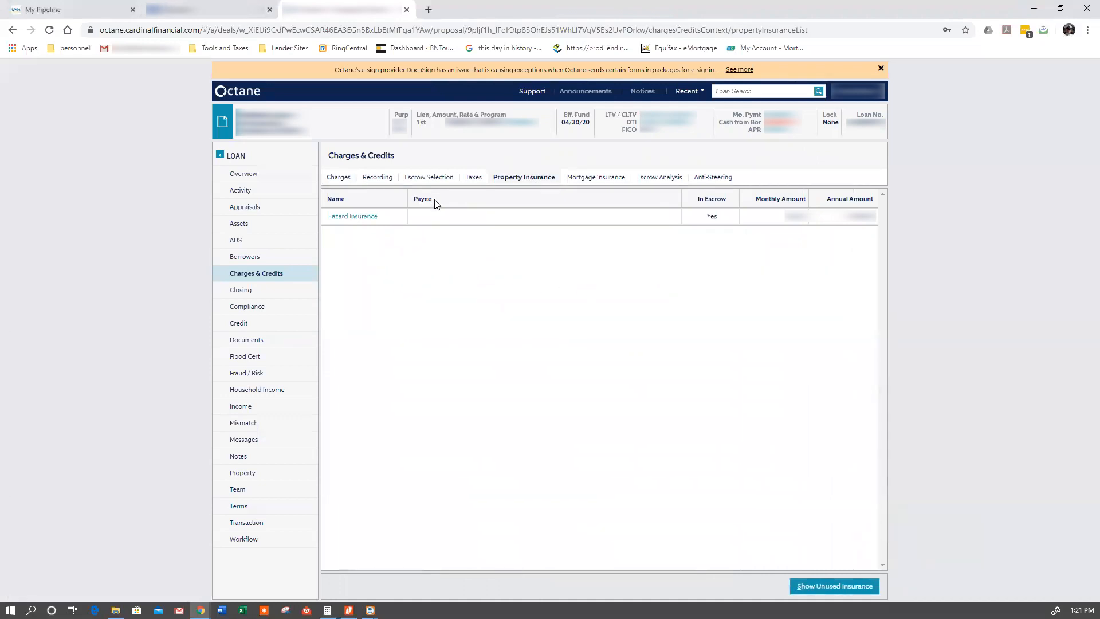
pyautogui.click(432, 181)
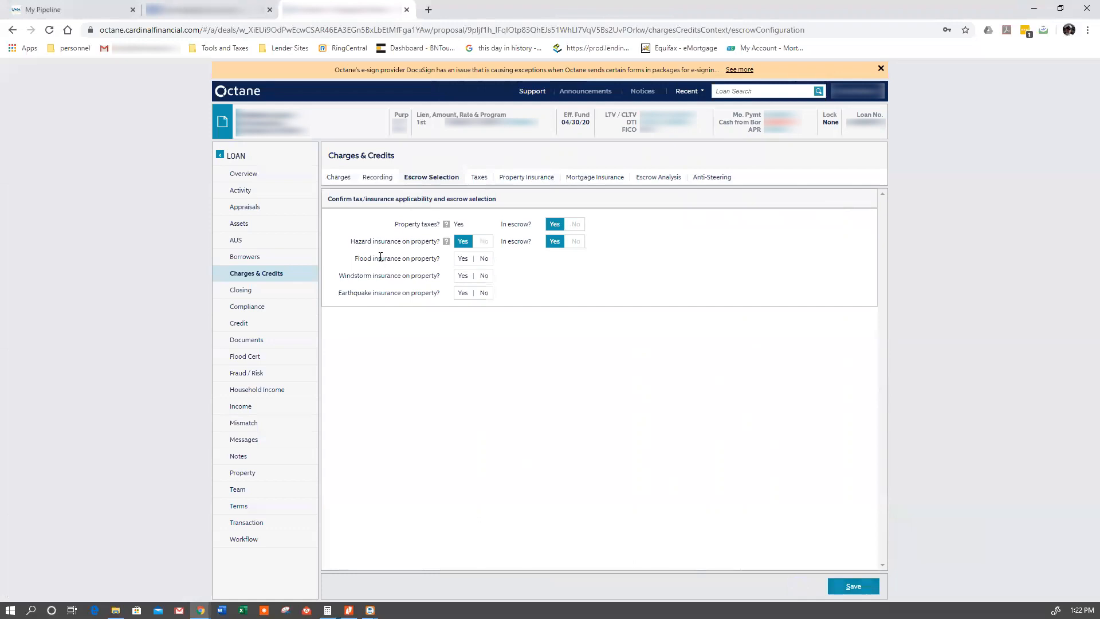
pyautogui.click(483, 258)
pyautogui.click(484, 276)
pyautogui.click(484, 292)
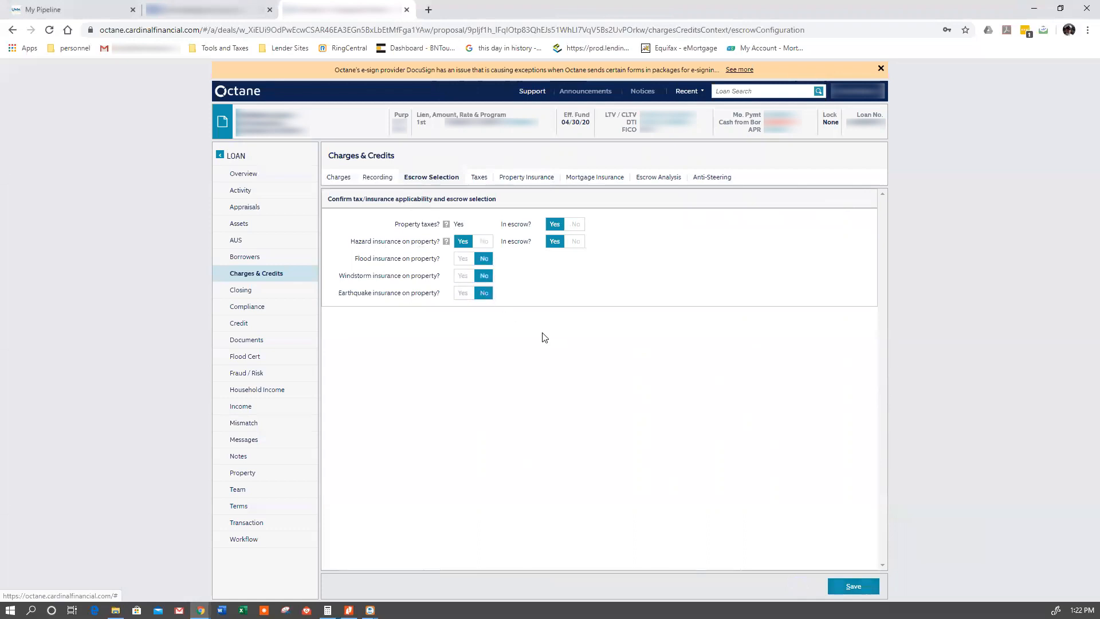
pyautogui.click(853, 586)
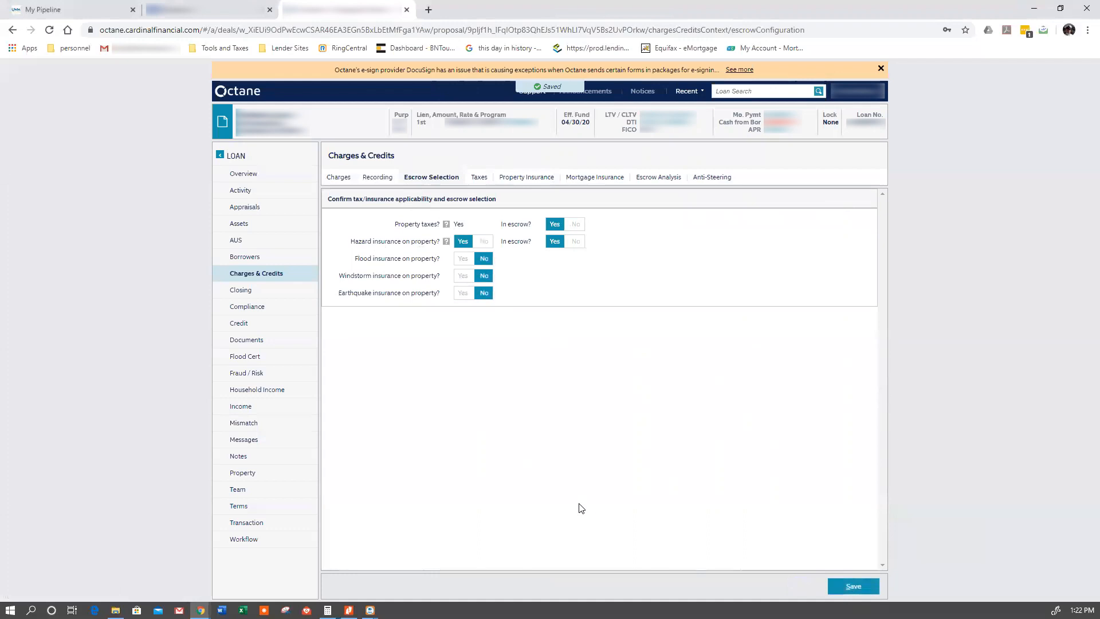
# - Look over the full charges list once more after the escrow selection
pyautogui.click(348, 177)
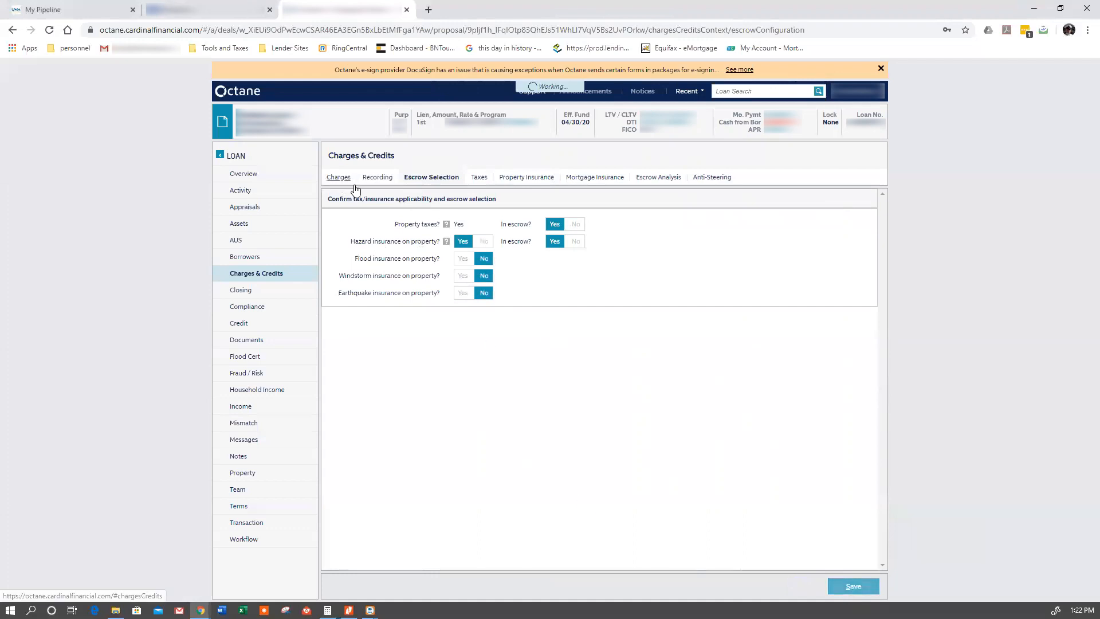
pyautogui.scroll(-5, 649, 398)
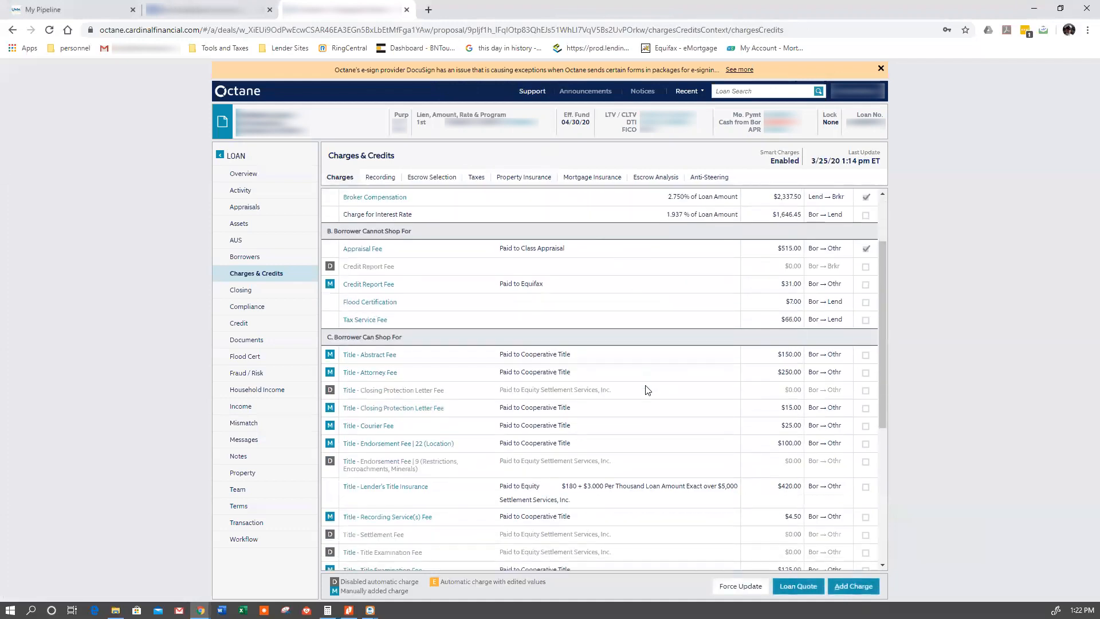
pyautogui.scroll(-5, 647, 391)
pyautogui.scroll(7, 641, 386)
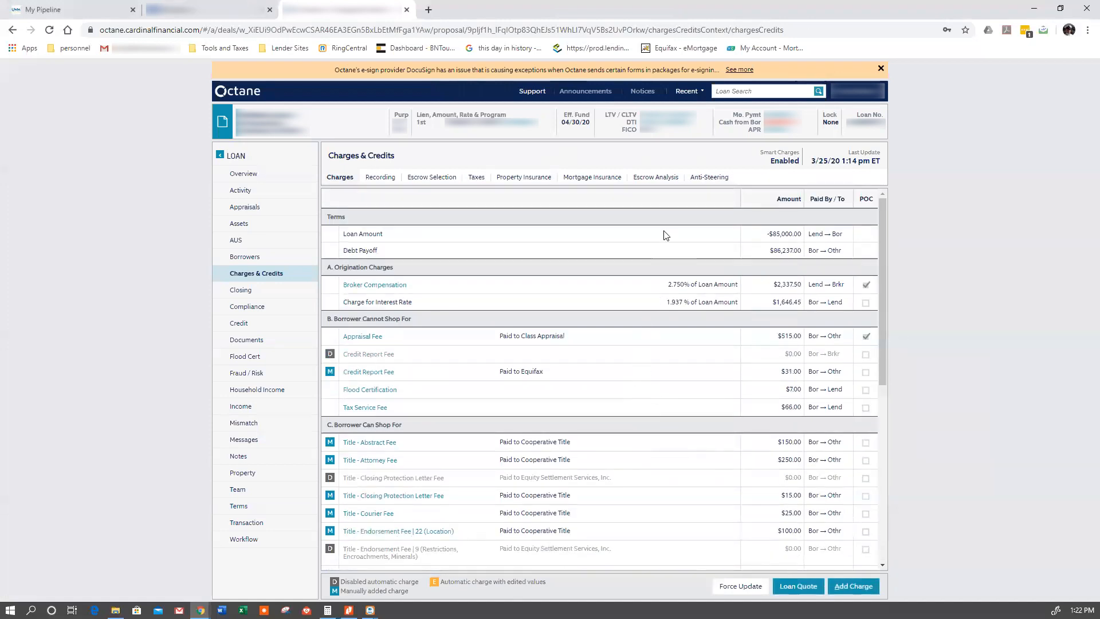
# - Find rates for the 15-year fixed conventional loan and capture a snip of the first C15FHLMC results table
pyautogui.click(709, 177)
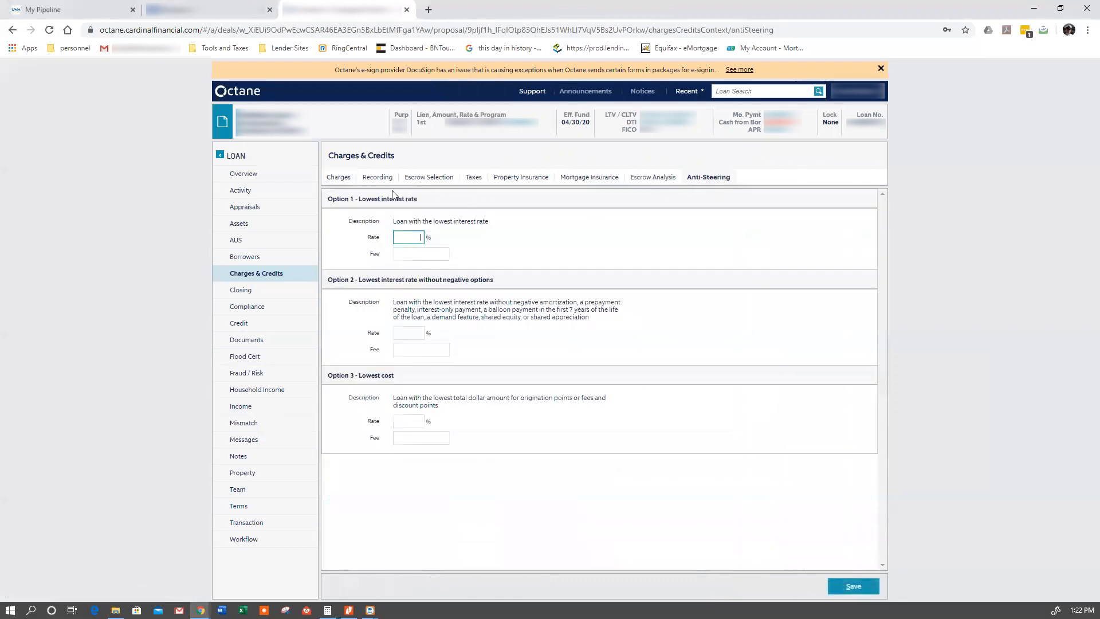
pyautogui.click(258, 508)
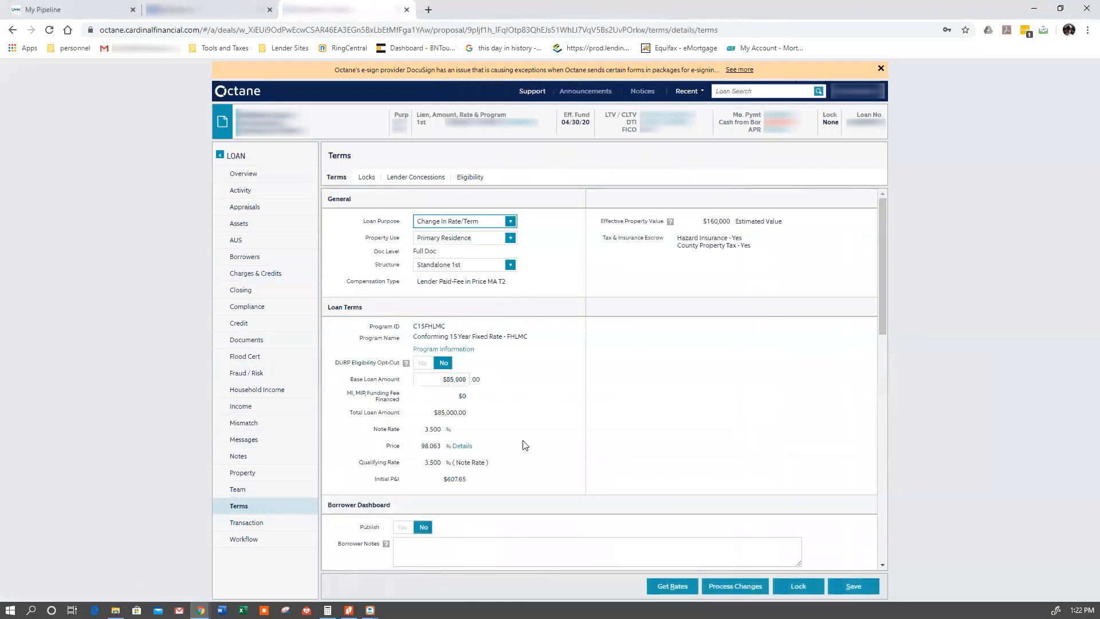
pyautogui.click(671, 586)
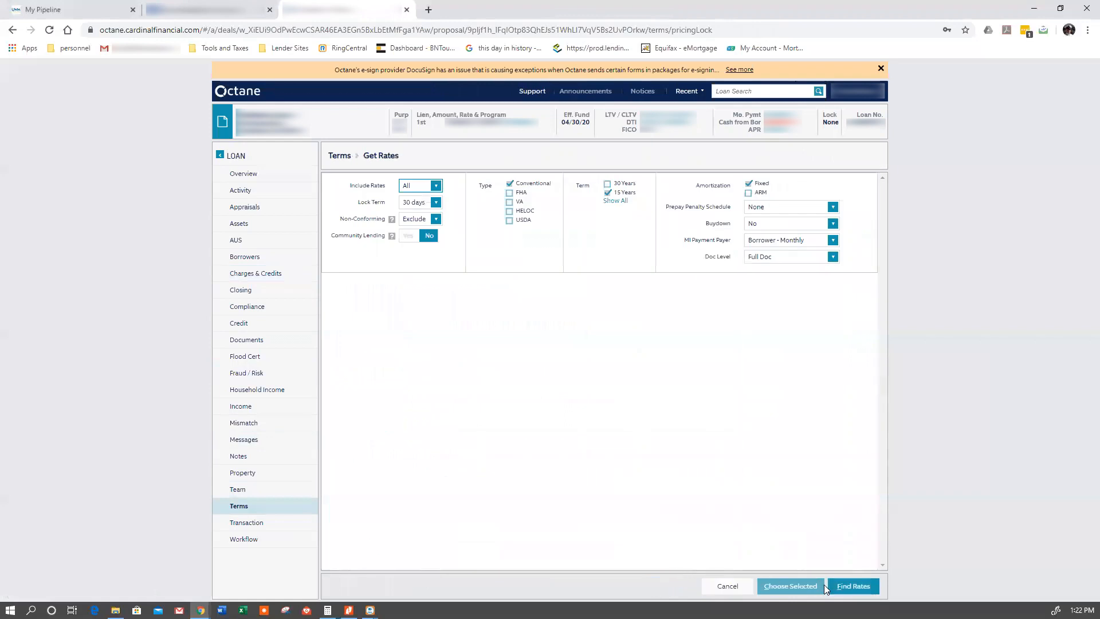
pyautogui.click(853, 587)
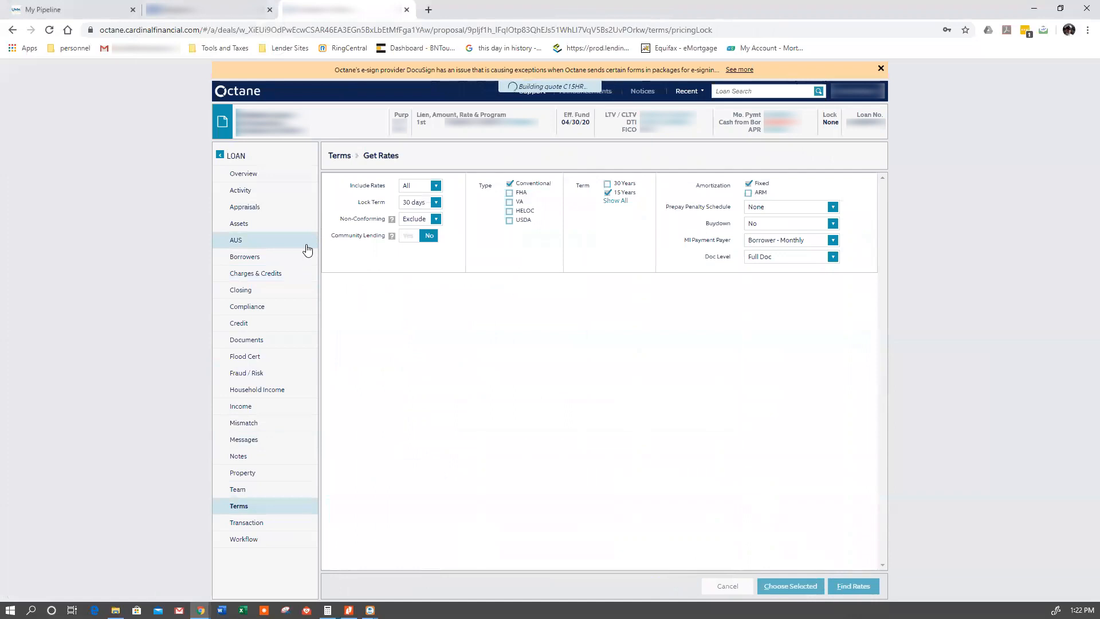
pyautogui.scroll(-1, 545, 388)
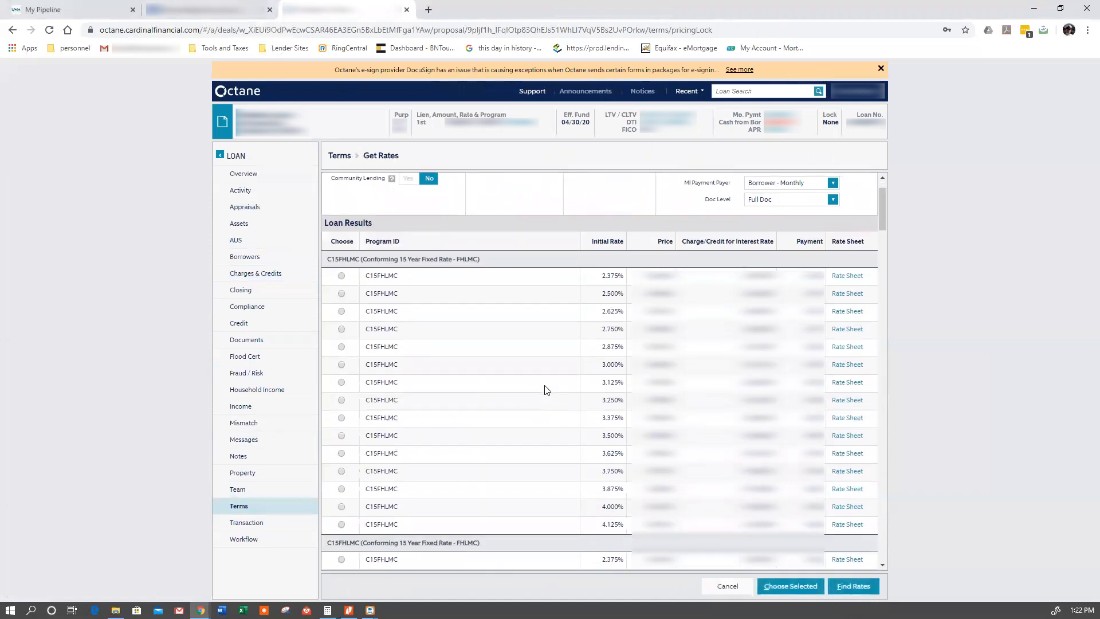
pyautogui.click(286, 610)
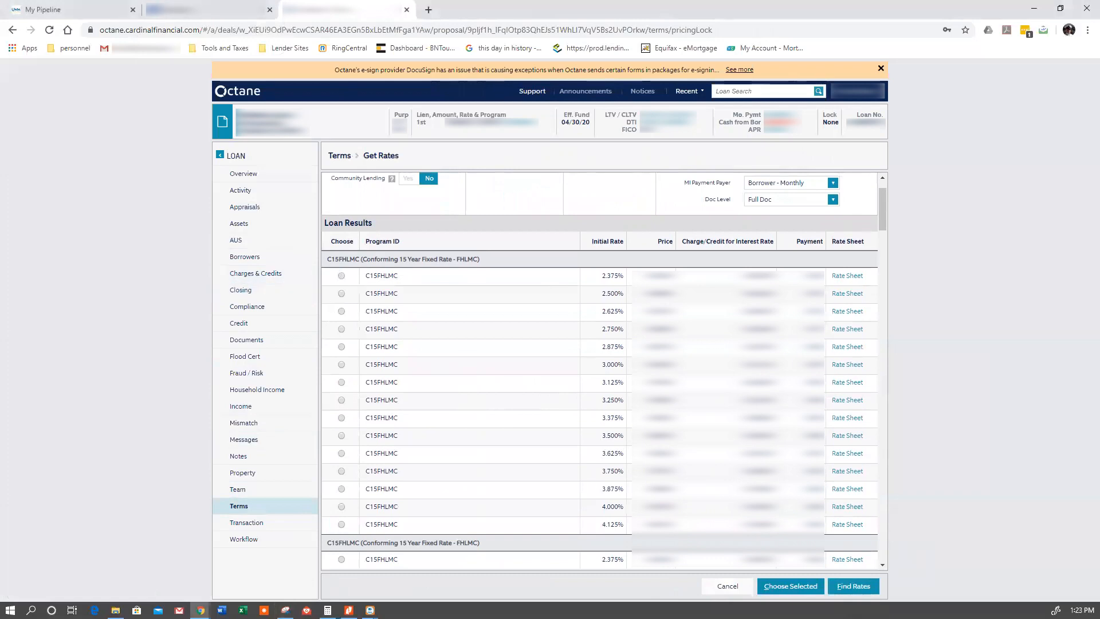
pyautogui.moveTo(320, 267); pyautogui.dragTo(879, 534)
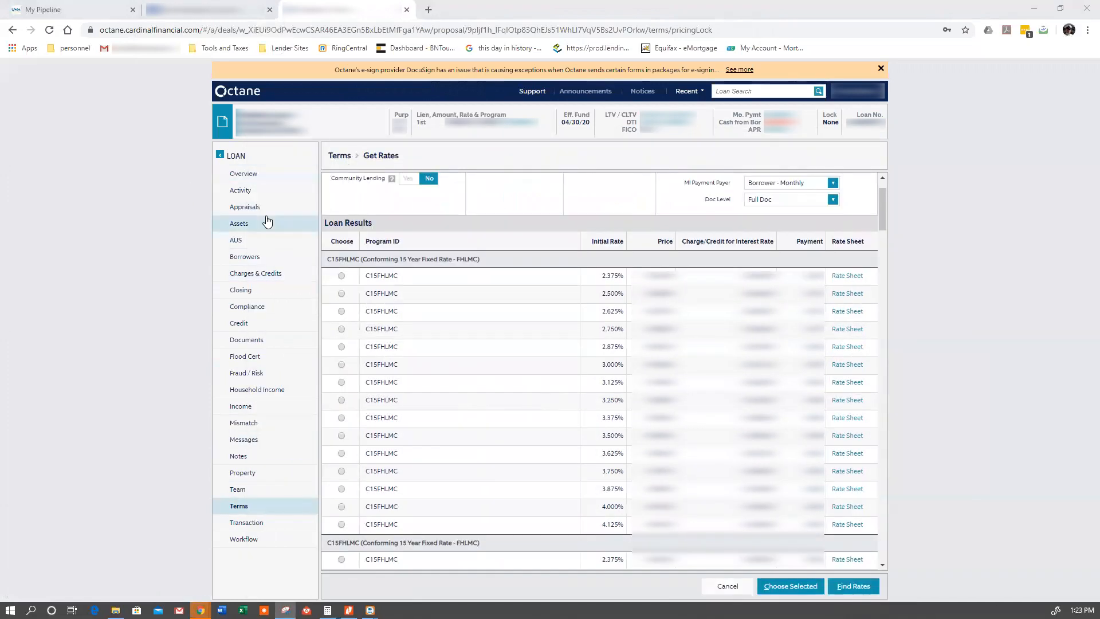
# - Return to the anti-steering options and circle the 2.375% rate and its interest rate charge on the snip
pyautogui.click(265, 275)
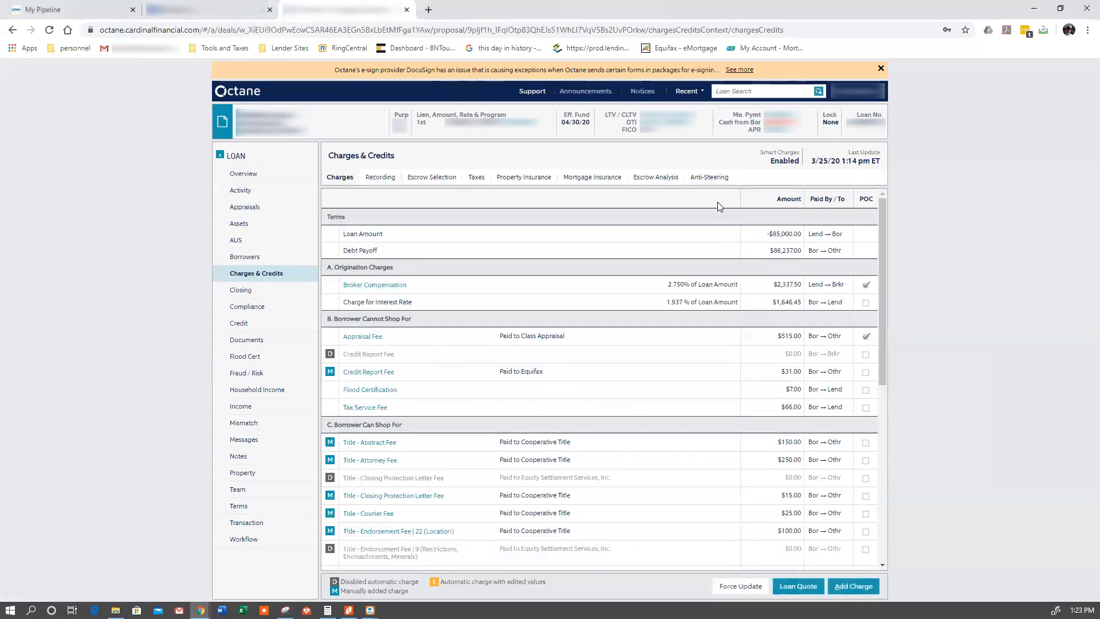
pyautogui.click(708, 177)
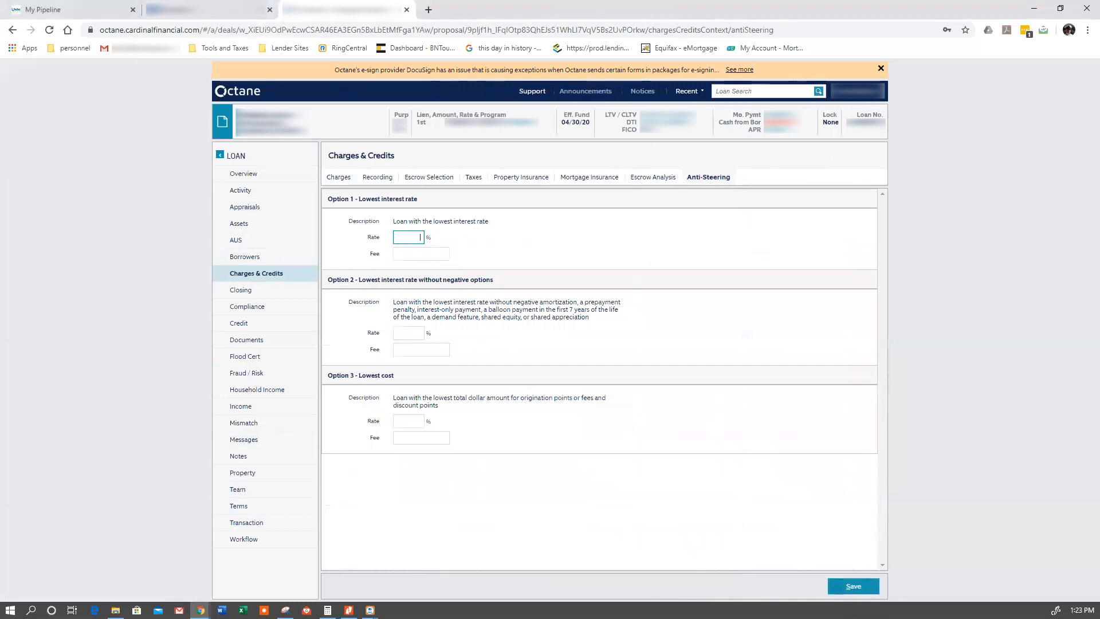
pyautogui.moveTo(0, 136); pyautogui.dragTo(553, 132)
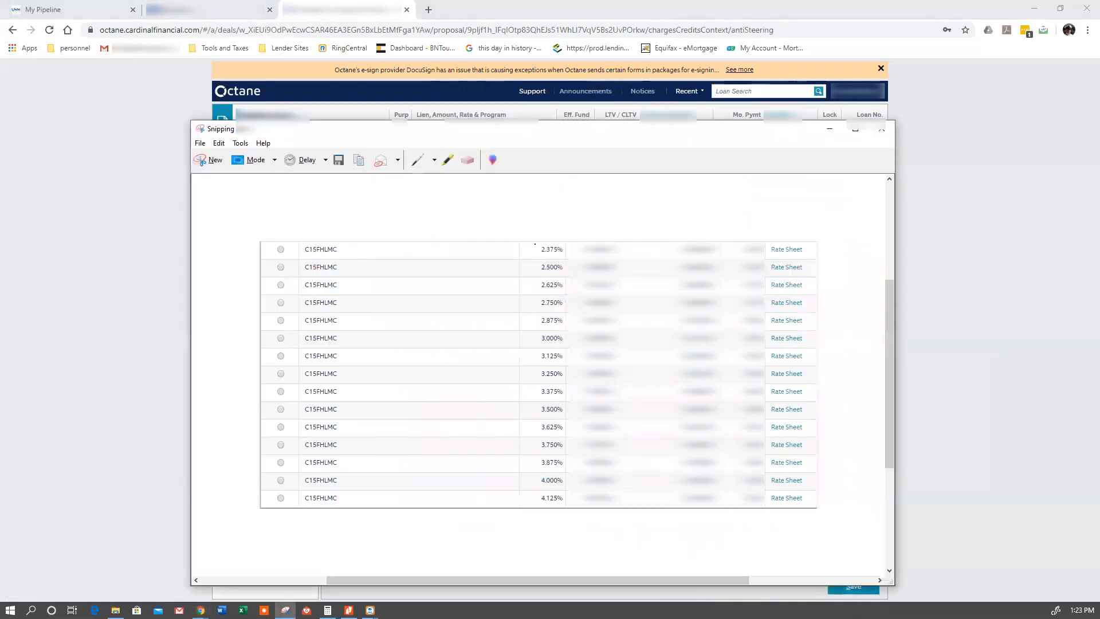
pyautogui.moveTo(544, 243)
pyautogui.mouseDown()
pyautogui.moveTo(576, 263)
pyautogui.moveTo(541, 239)
pyautogui.mouseUp()
pyautogui.moveTo(706, 238)
pyautogui.mouseDown()
pyautogui.moveTo(674, 249)
pyautogui.moveTo(722, 239)
pyautogui.moveTo(683, 239)
pyautogui.mouseUp()
pyautogui.moveTo(544, 133); pyautogui.dragTo(539, 134)
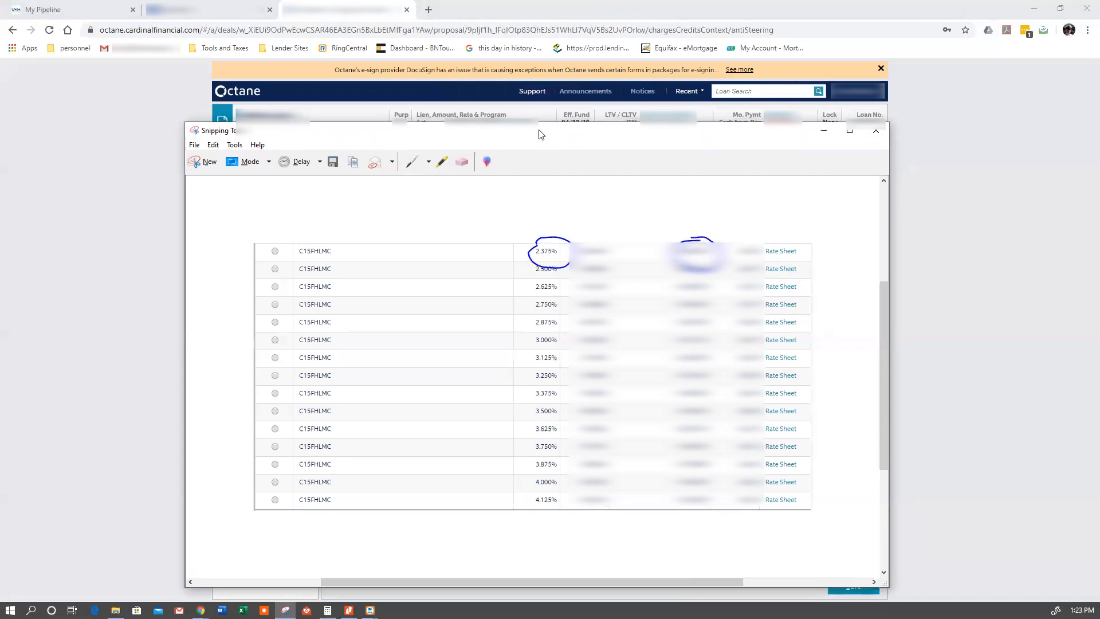
# - Set the Option 1 lowest interest rate to 2.375% and enter its fee
pyautogui.click(823, 130)
pyautogui.click(406, 237)
pyautogui.write('2.375')
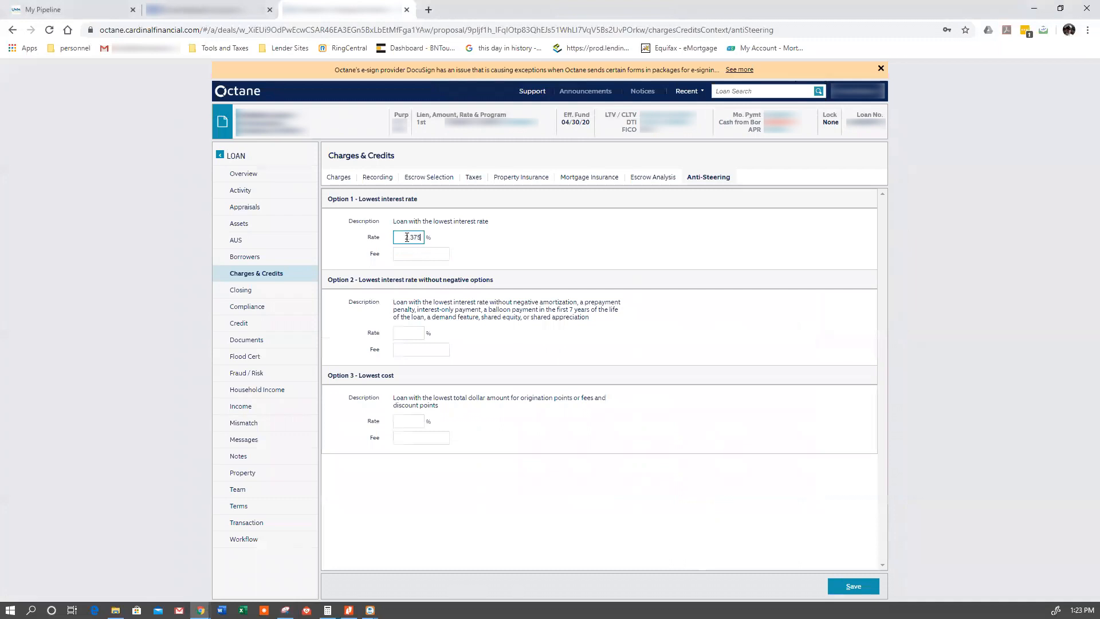
pyautogui.press('Tab')
pyautogui.write('1')
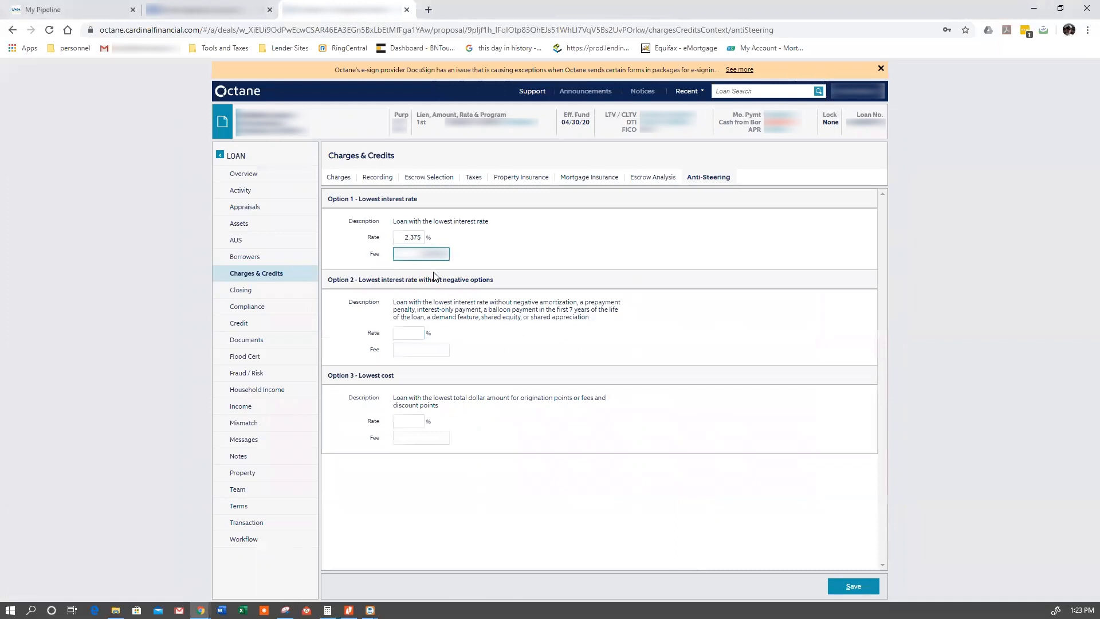
# - Set the Option 2 rate without negative options to 2.375% and enter its fee
pyautogui.click(401, 331)
pyautogui.write('2.375')
pyautogui.press('Tab')
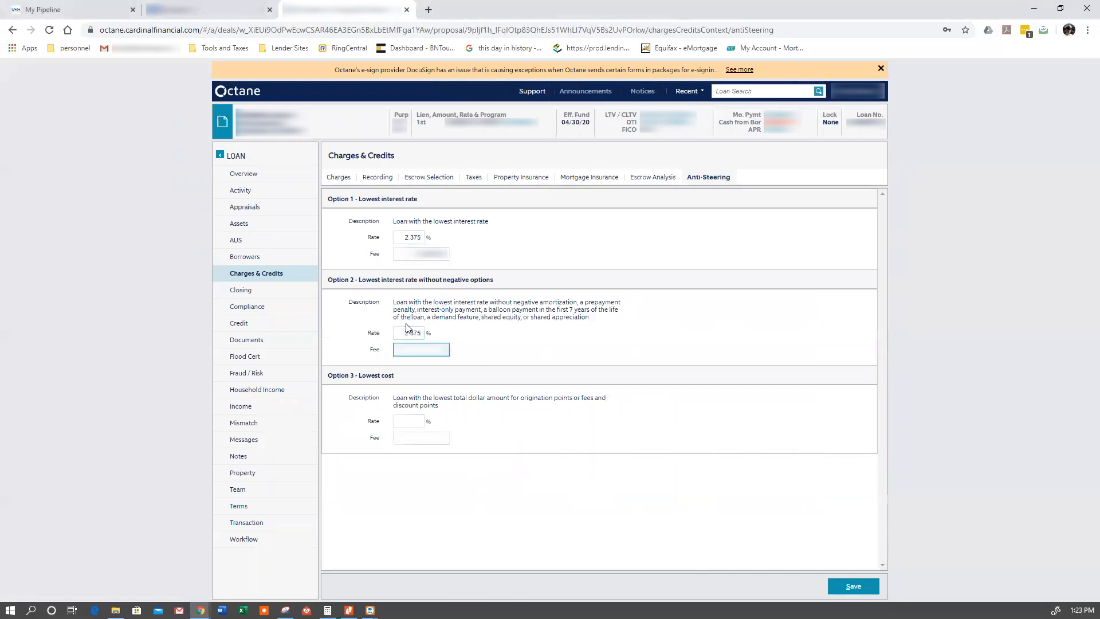
pyautogui.write('????')
pyautogui.click(490, 353)
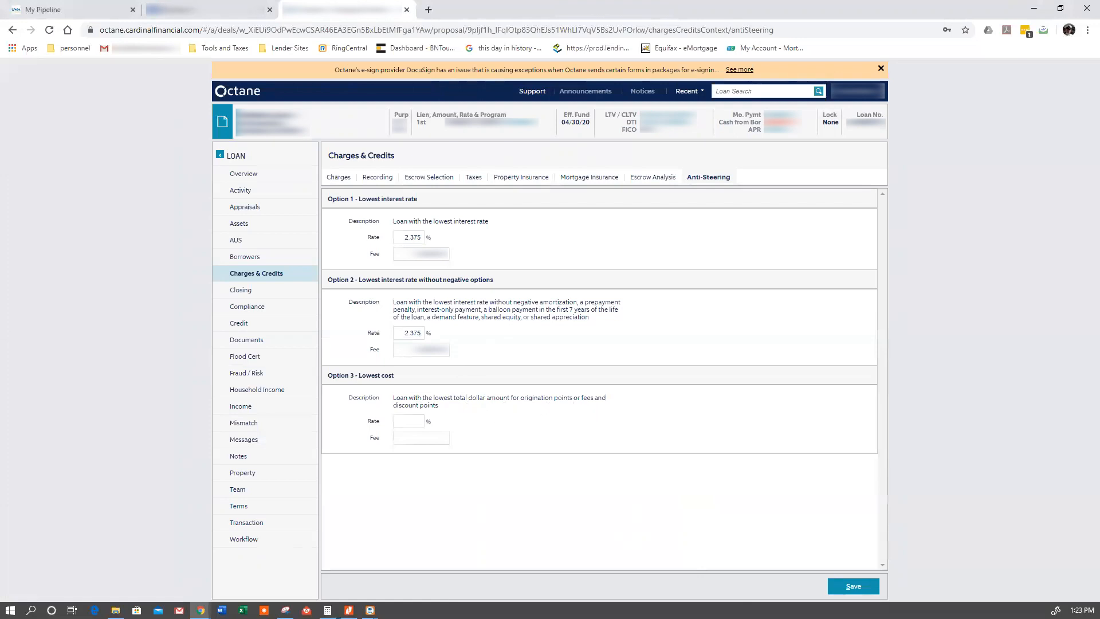
# - Circle the 4.125% rate and its interest rate charge or credit on the rate snip, and move the snip aside
pyautogui.hotkey('alt', 'Tab')
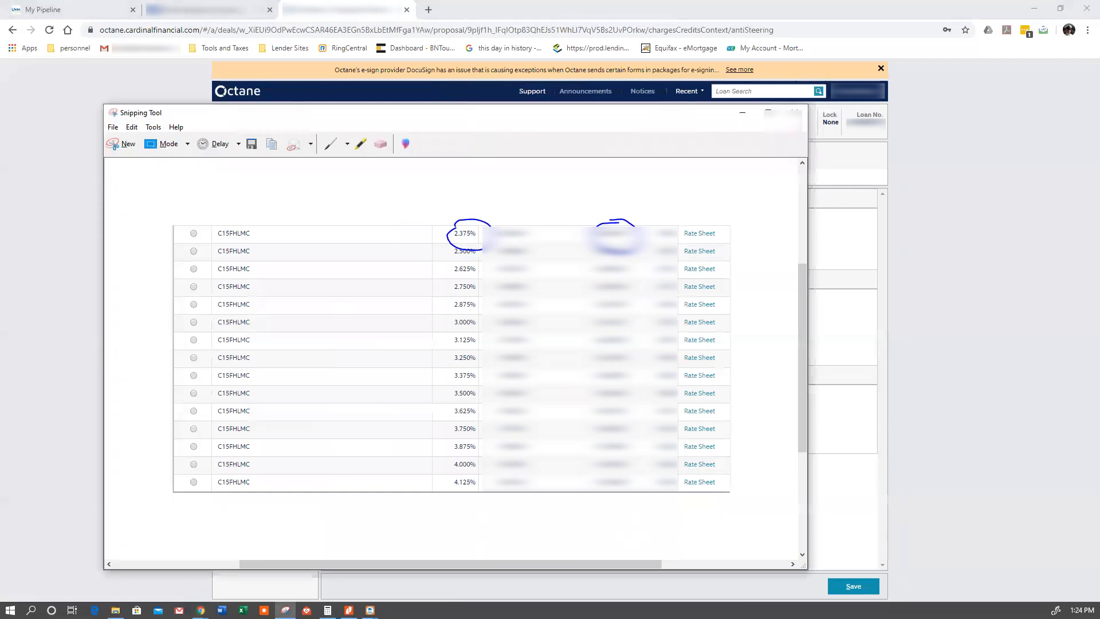
pyautogui.moveTo(464, 475)
pyautogui.mouseDown()
pyautogui.moveTo(486, 494)
pyautogui.moveTo(484, 473)
pyautogui.mouseUp()
pyautogui.moveTo(630, 472); pyautogui.dragTo(623, 502)
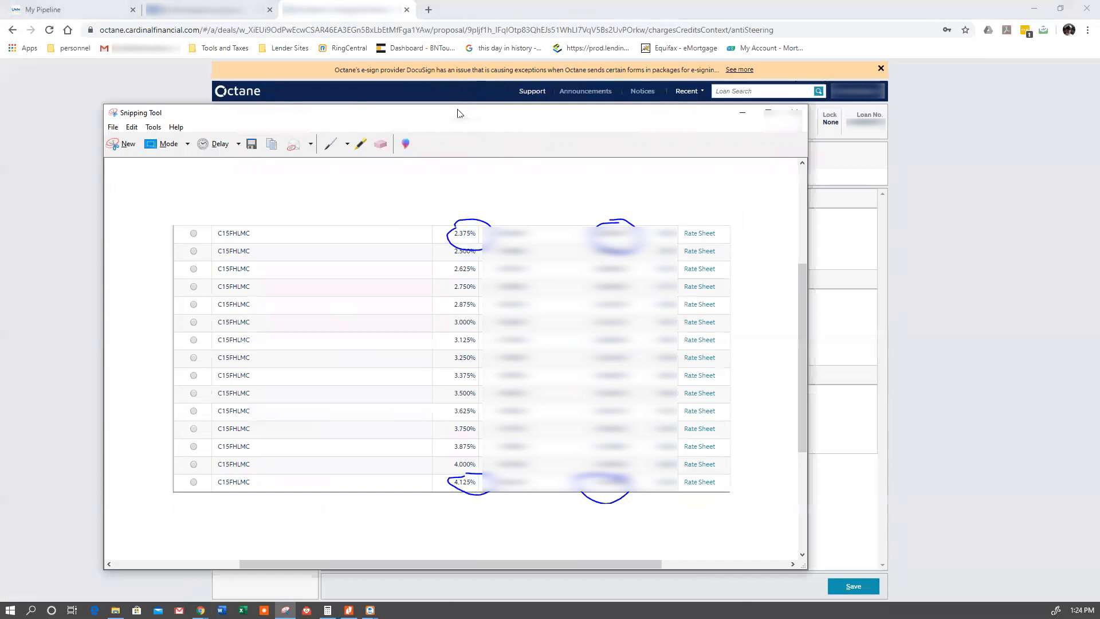
pyautogui.moveTo(460, 114); pyautogui.dragTo(0, 114)
# - Set the Option 3 lowest cost rate to 4.125% and enter its fee
pyautogui.click(407, 420)
pyautogui.write('4.125')
pyautogui.press('Tab')
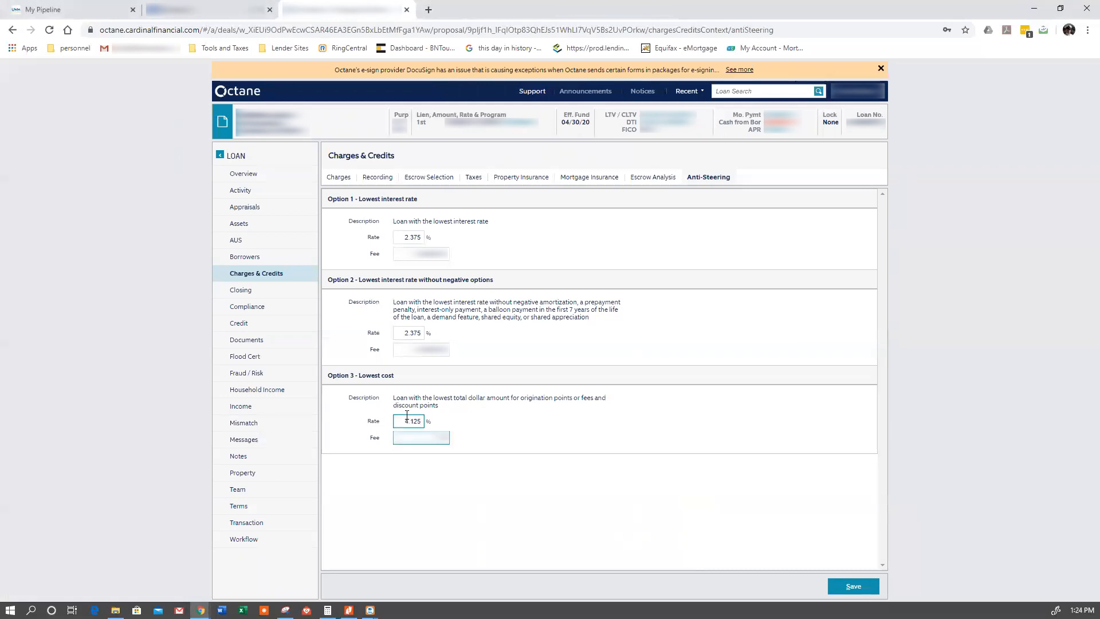
pyautogui.write('00')
pyautogui.click(527, 458)
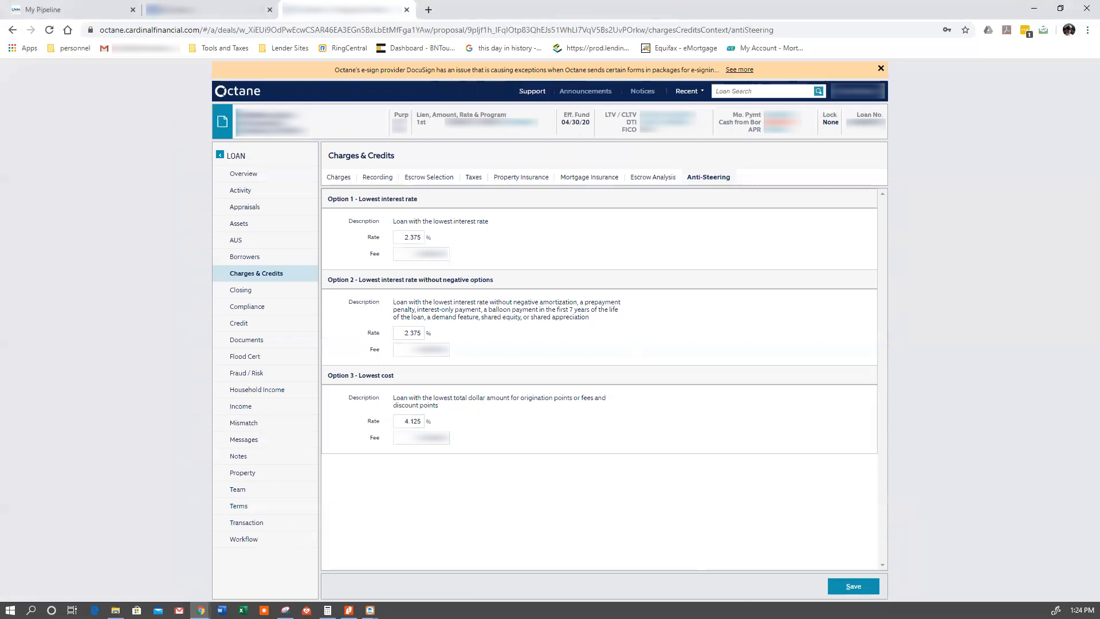
# - Circle the 3.500% rate and its interest rate charge on the snip with the red pen
pyautogui.hotkey('alt', 'Tab')
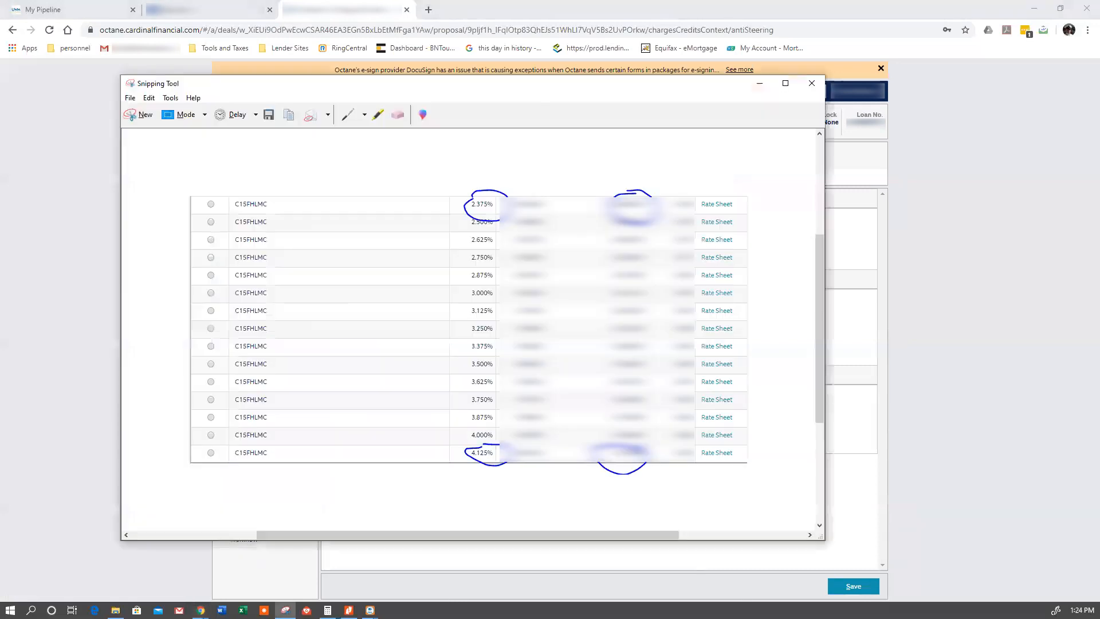
pyautogui.click(364, 116)
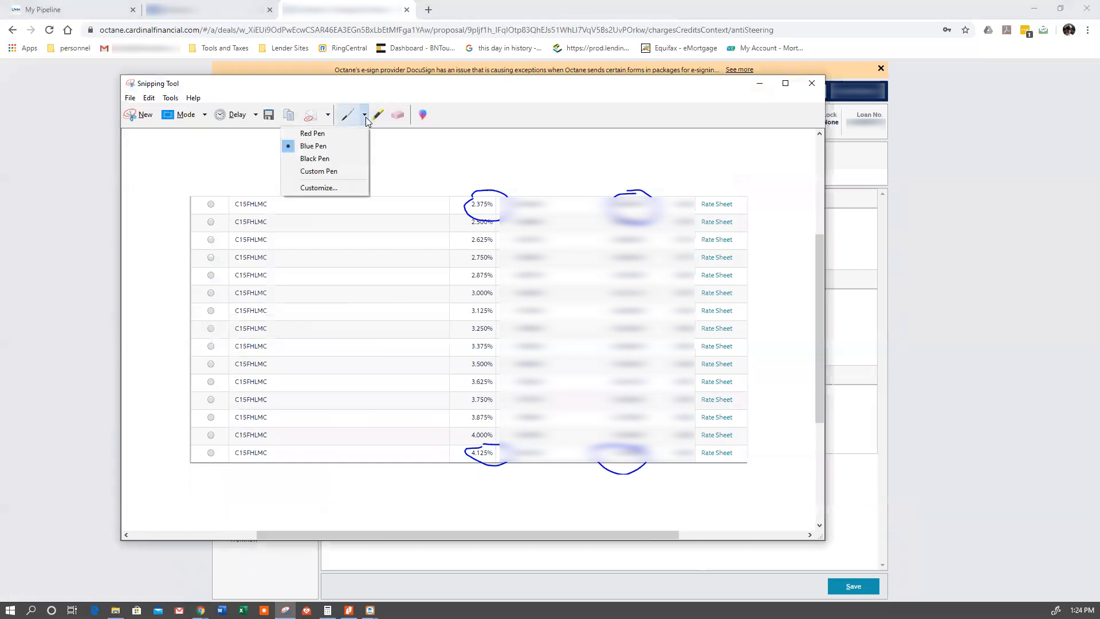
pyautogui.click(340, 133)
pyautogui.moveTo(616, 376)
pyautogui.mouseDown()
pyautogui.moveTo(667, 362)
pyautogui.moveTo(602, 366)
pyautogui.moveTo(639, 373)
pyautogui.mouseUp()
pyautogui.moveTo(485, 359)
pyautogui.mouseDown()
pyautogui.moveTo(467, 370)
pyautogui.moveTo(498, 367)
pyautogui.moveTo(491, 360)
pyautogui.mouseUp()
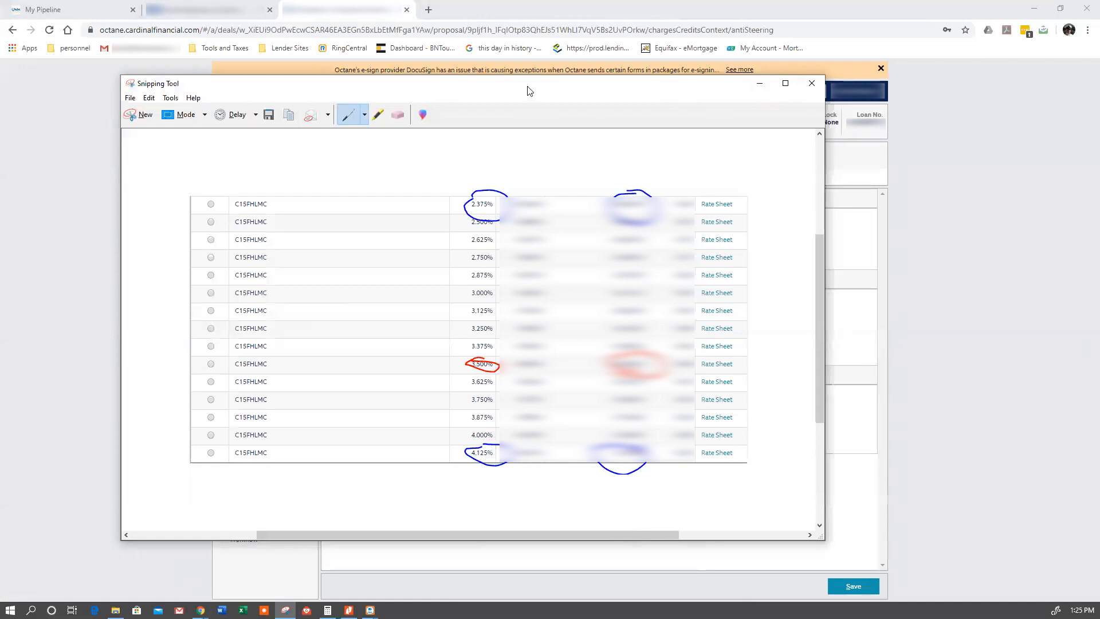
# - Close the rate snip and save the three anti-steering options
pyautogui.moveTo(525, 92); pyautogui.dragTo(1099, 92)
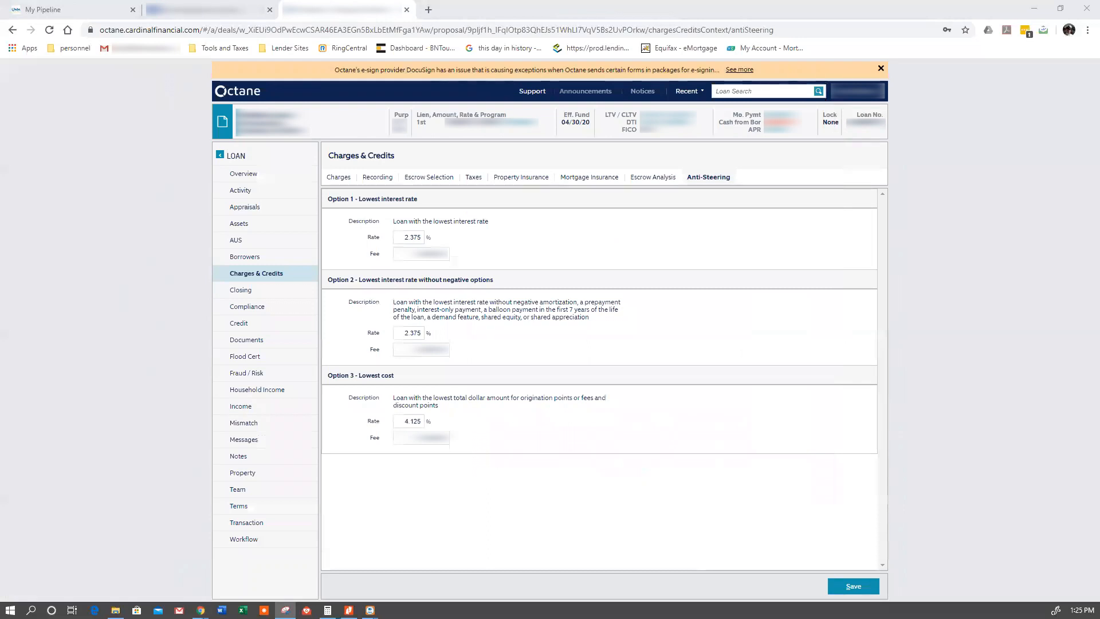
pyautogui.hotkey('alt', 'F4')
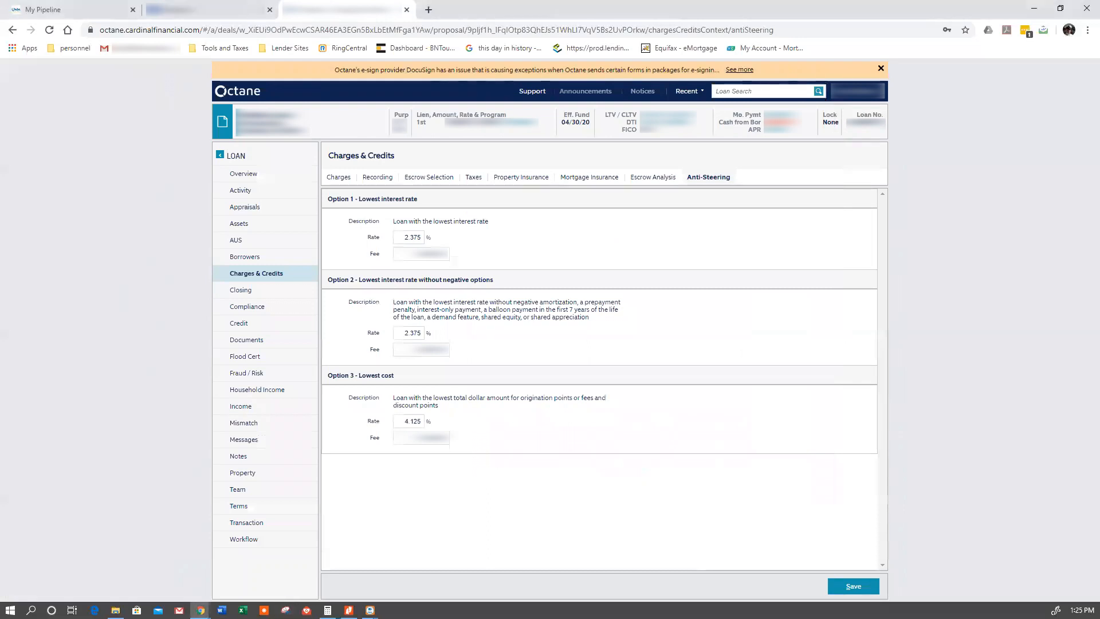
pyautogui.click(867, 584)
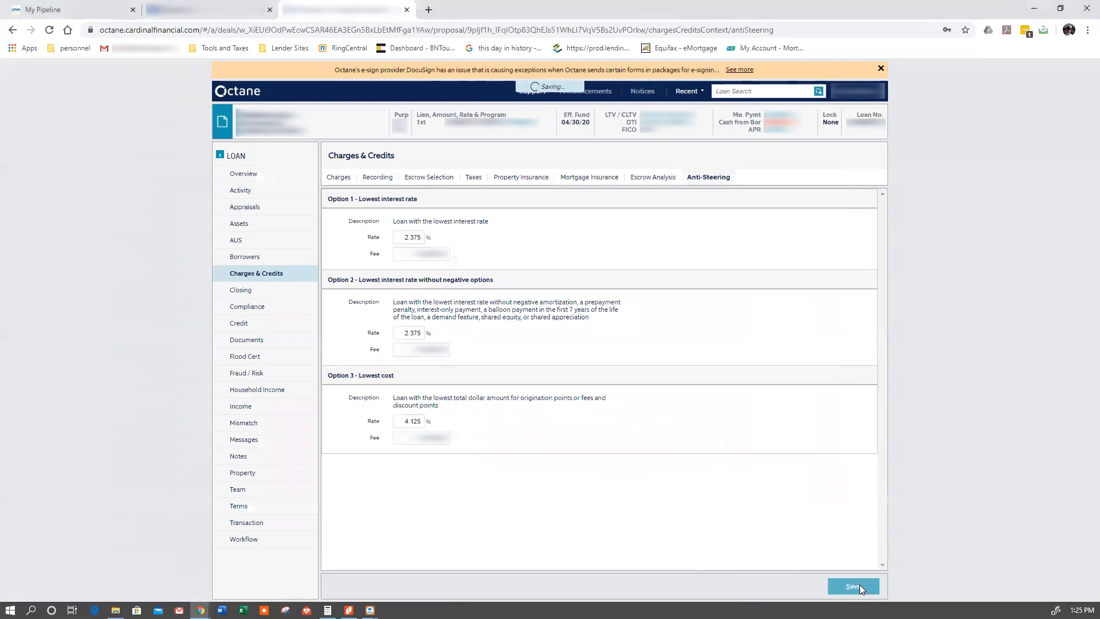
# - Check the Disclosure Preparation workflow step, submit the loan to DU and close the completed request notice
pyautogui.click(248, 540)
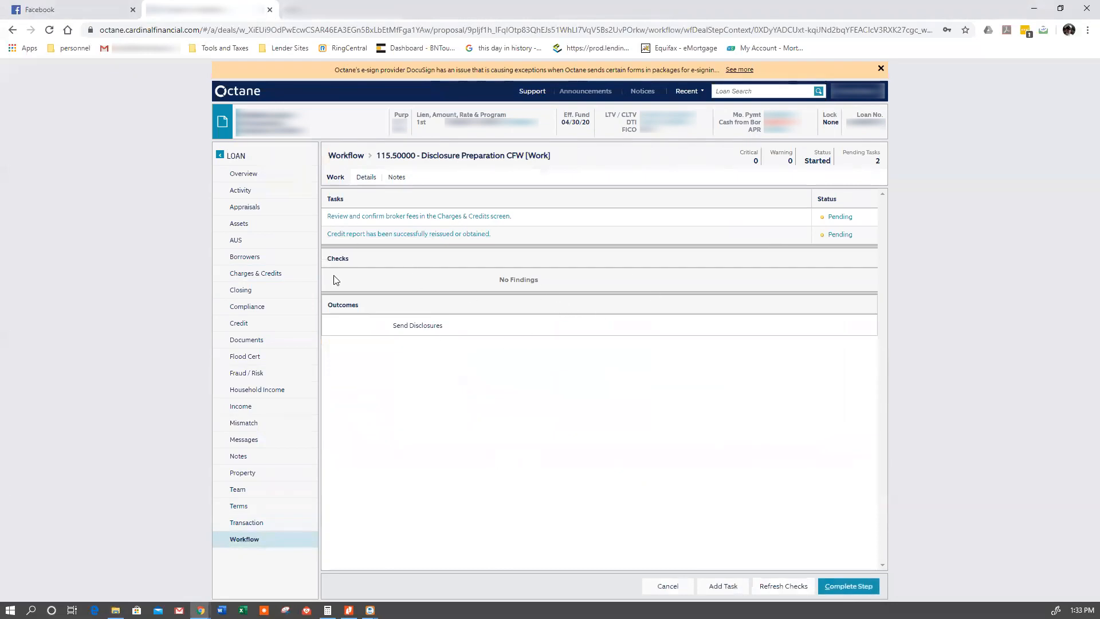
pyautogui.click(281, 242)
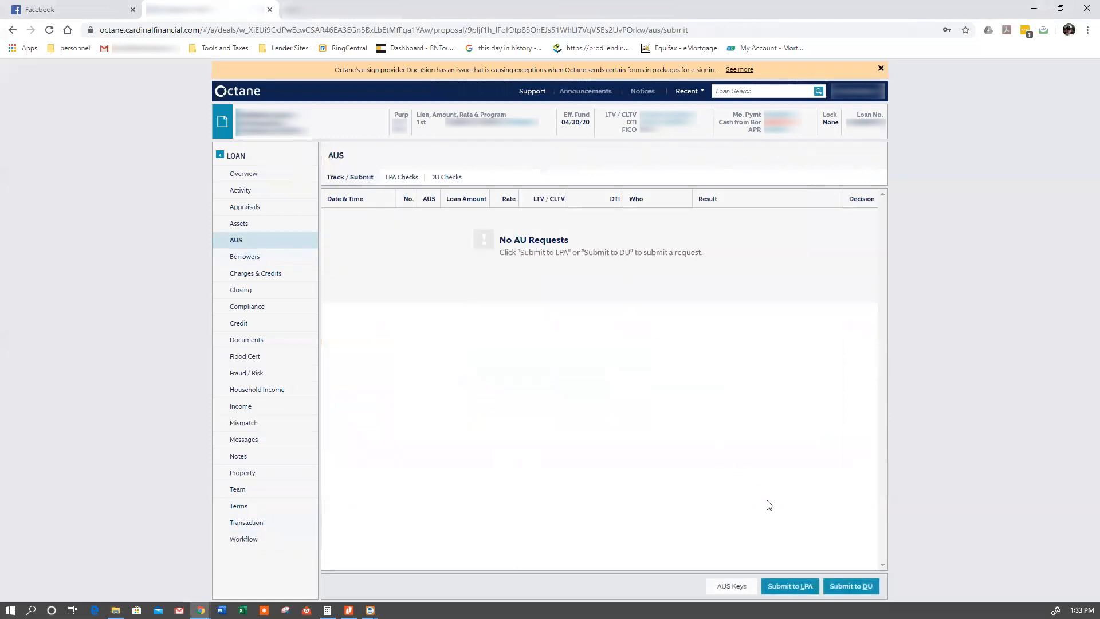
pyautogui.click(861, 594)
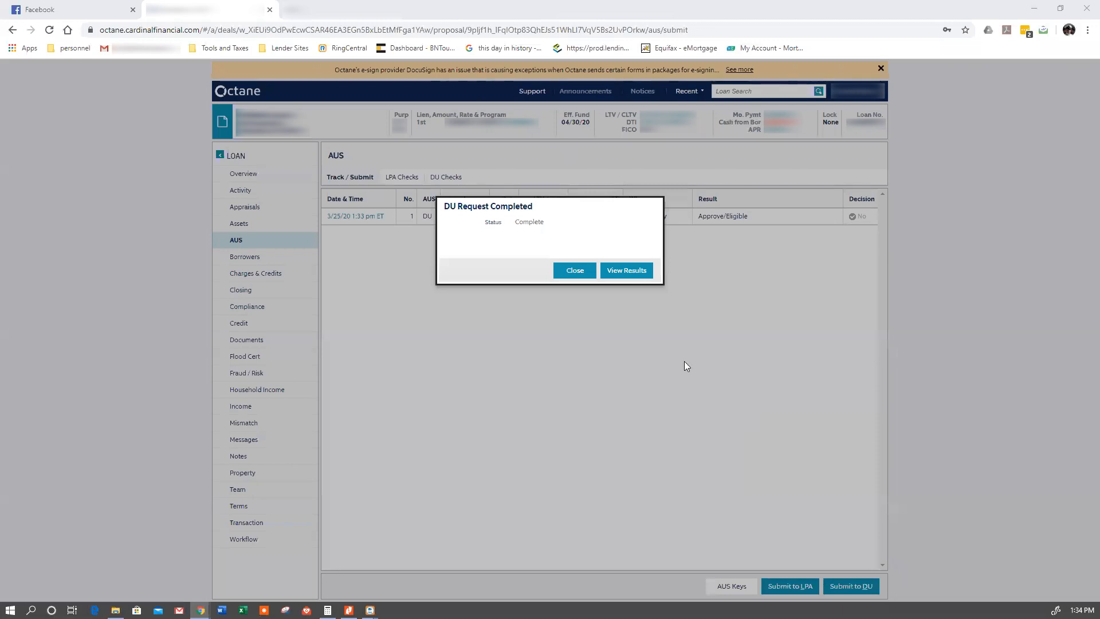
pyautogui.click(575, 271)
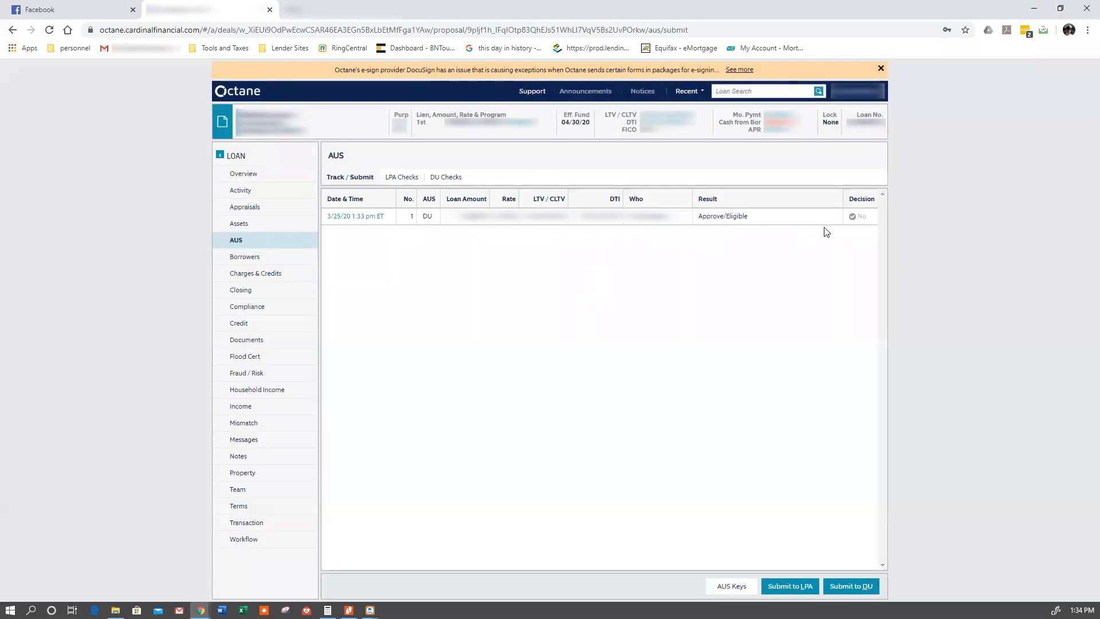
# - Submit the loan to LPA and review the results and loan snapshot of that request
pyautogui.click(790, 586)
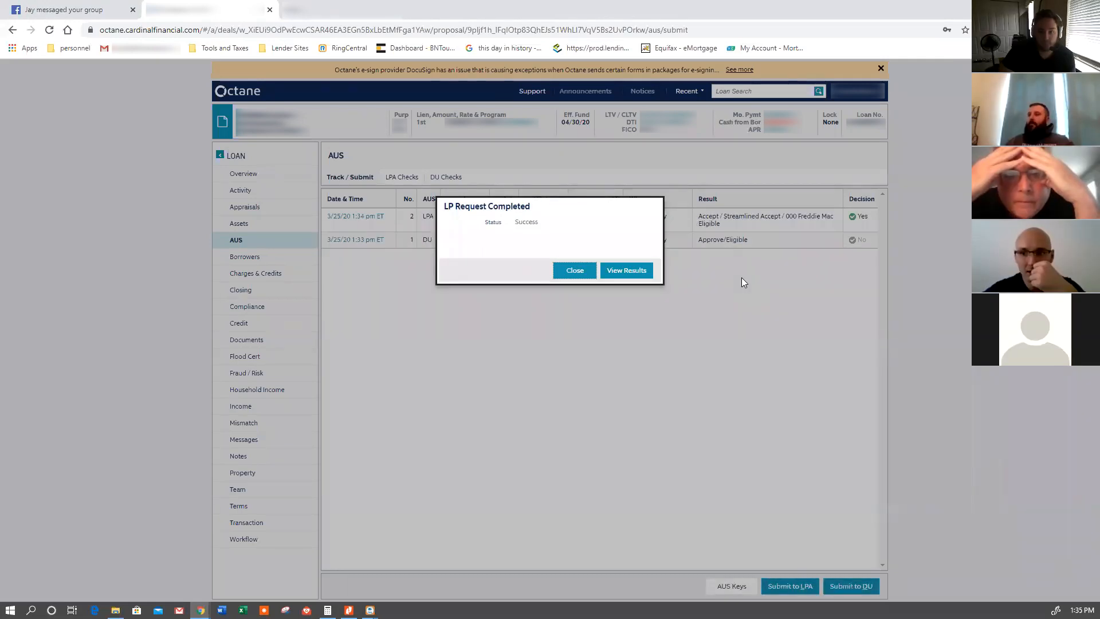
pyautogui.click(627, 270)
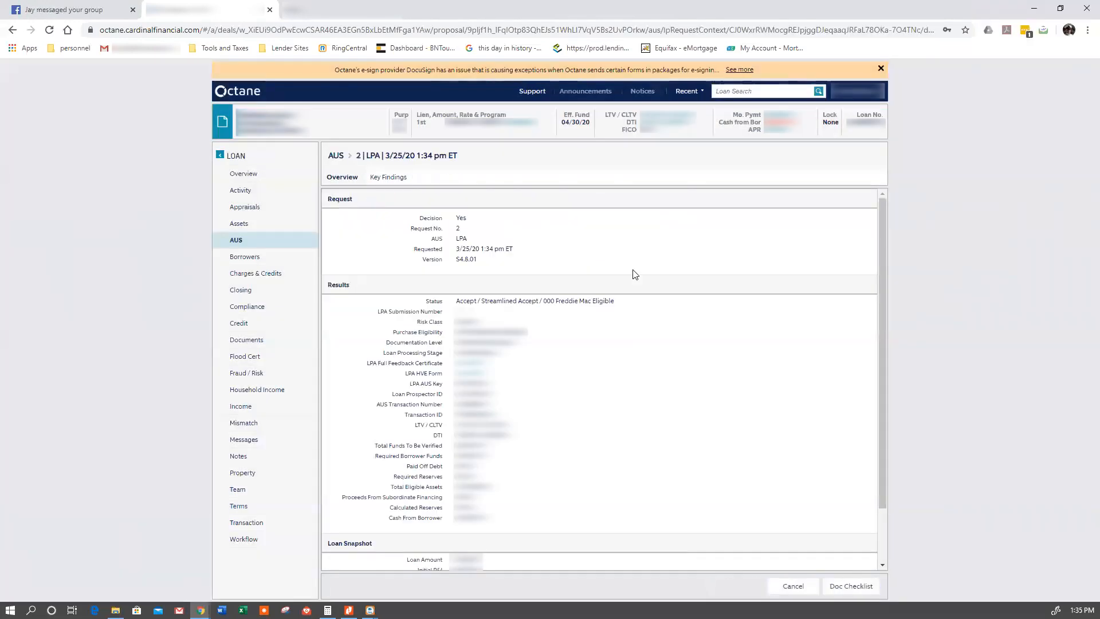
pyautogui.scroll(-1, 507, 316)
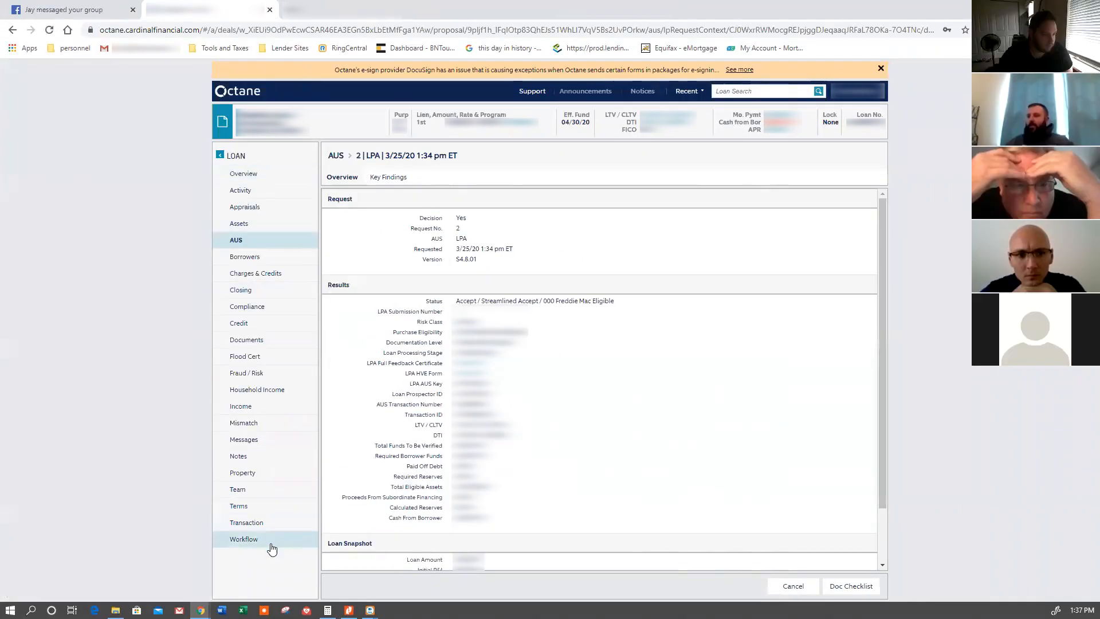
# - Complete the Disclosure Preparation CFW workflow step with the outcome Send Disclosures
pyautogui.click(270, 540)
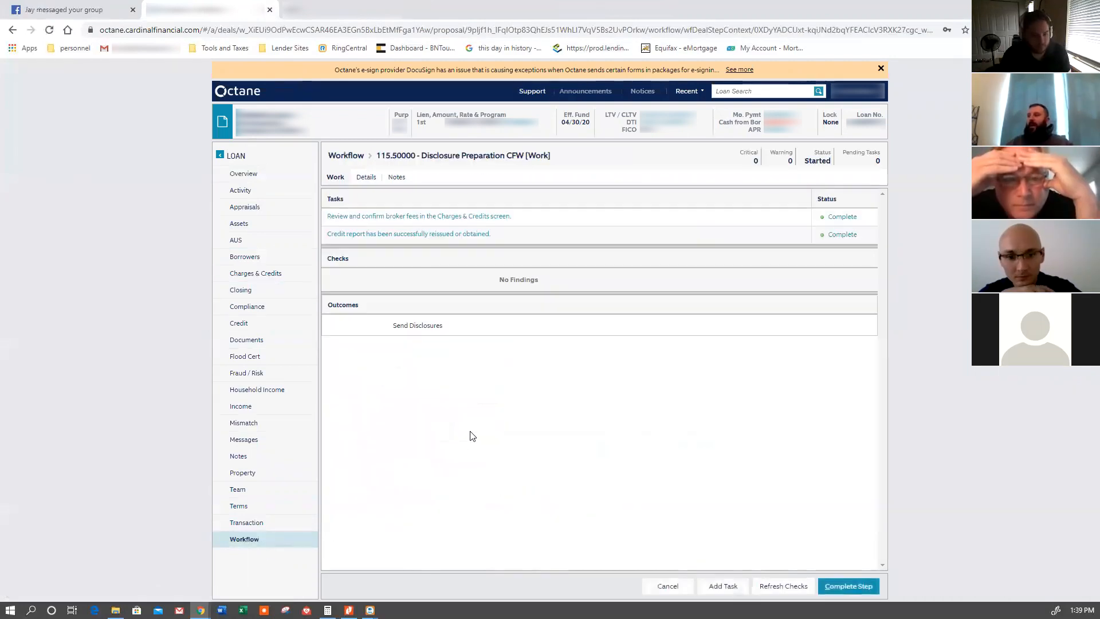
pyautogui.click(853, 588)
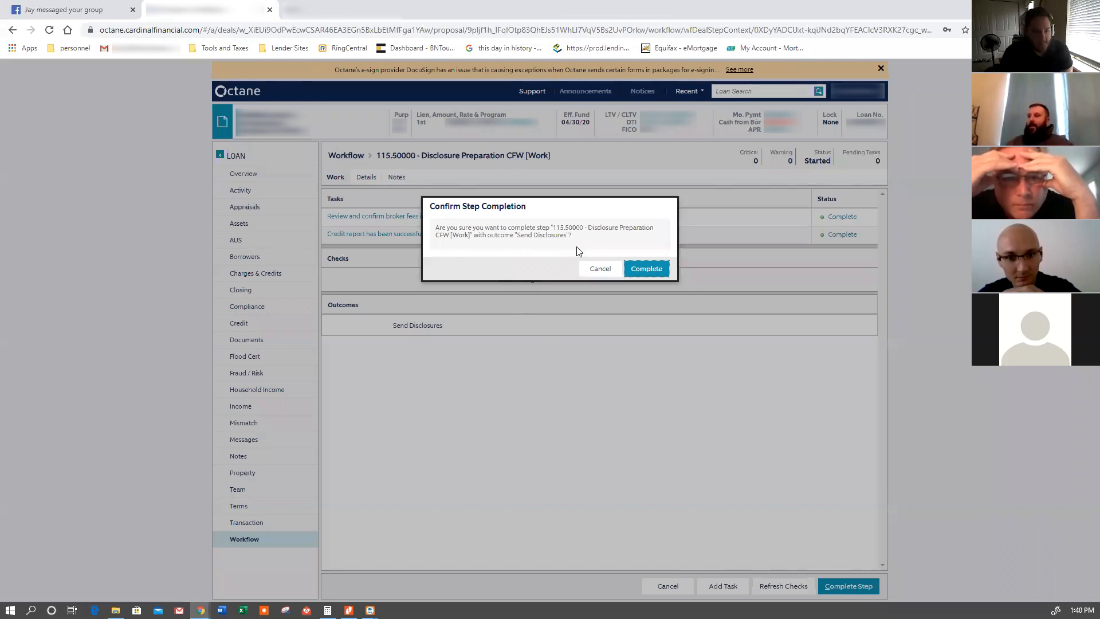
pyautogui.click(643, 270)
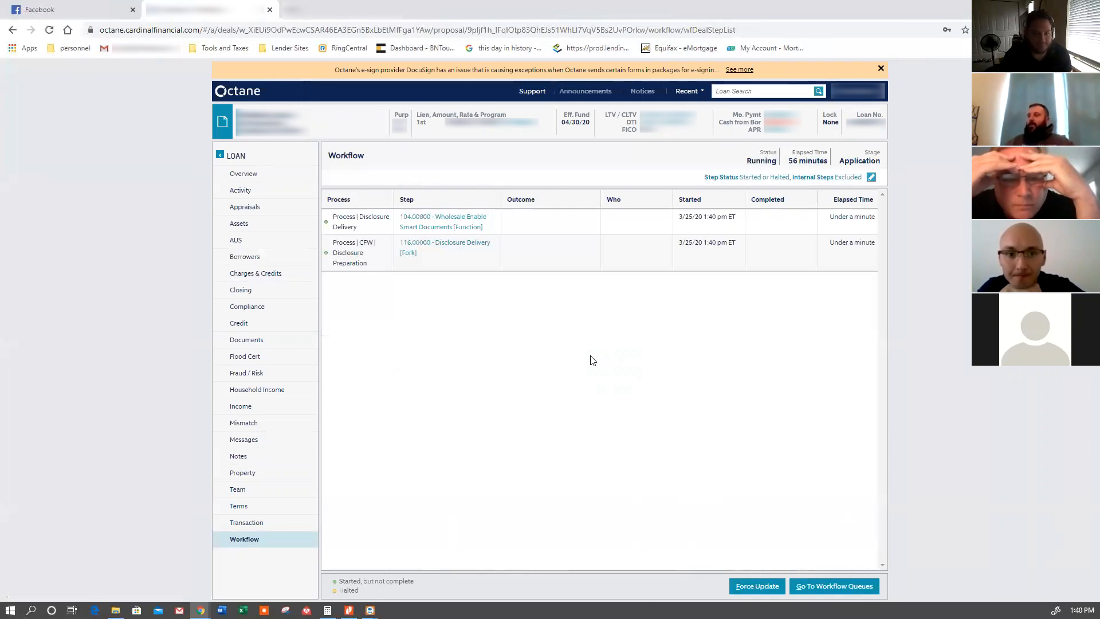
# - Open the borrower's personal record and send the borrower the Loan Key by text message
pyautogui.click(248, 259)
pyautogui.click(347, 218)
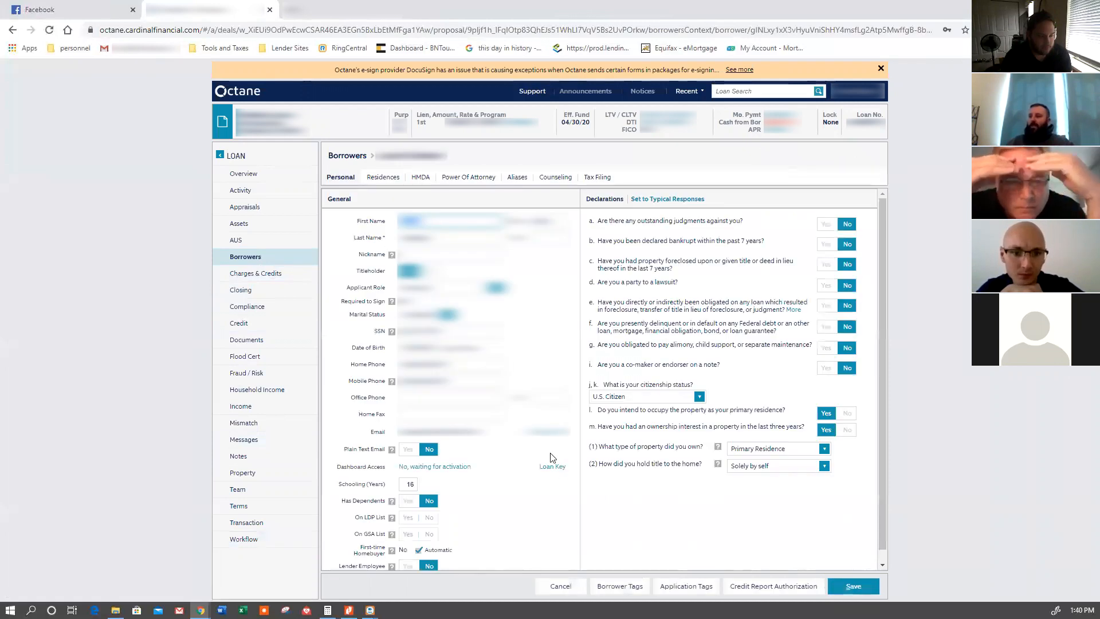
pyautogui.click(549, 467)
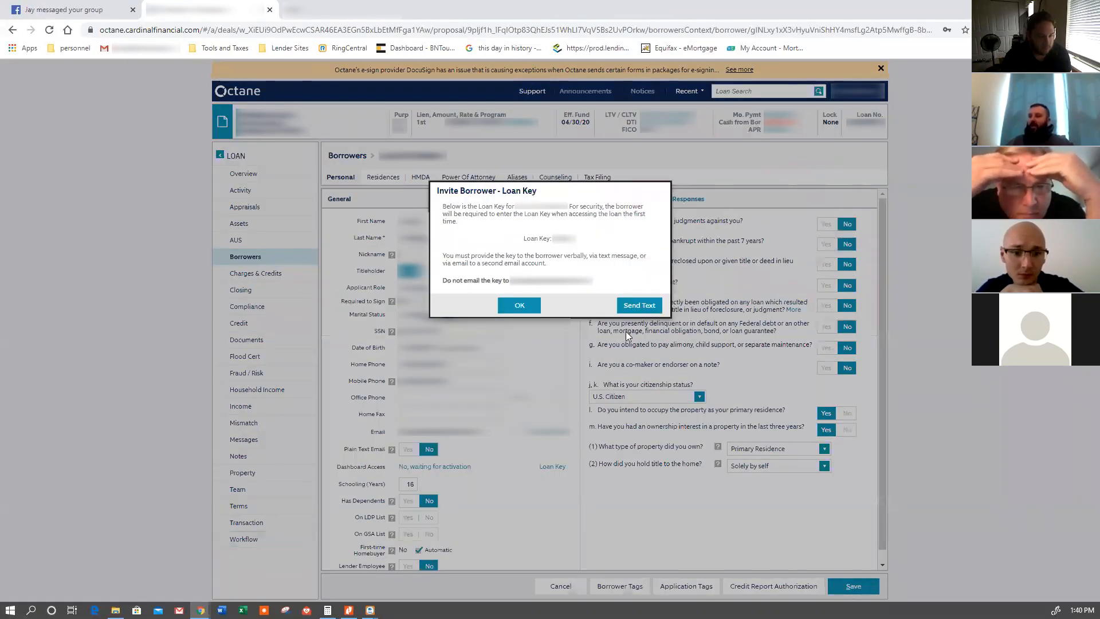
pyautogui.click(639, 307)
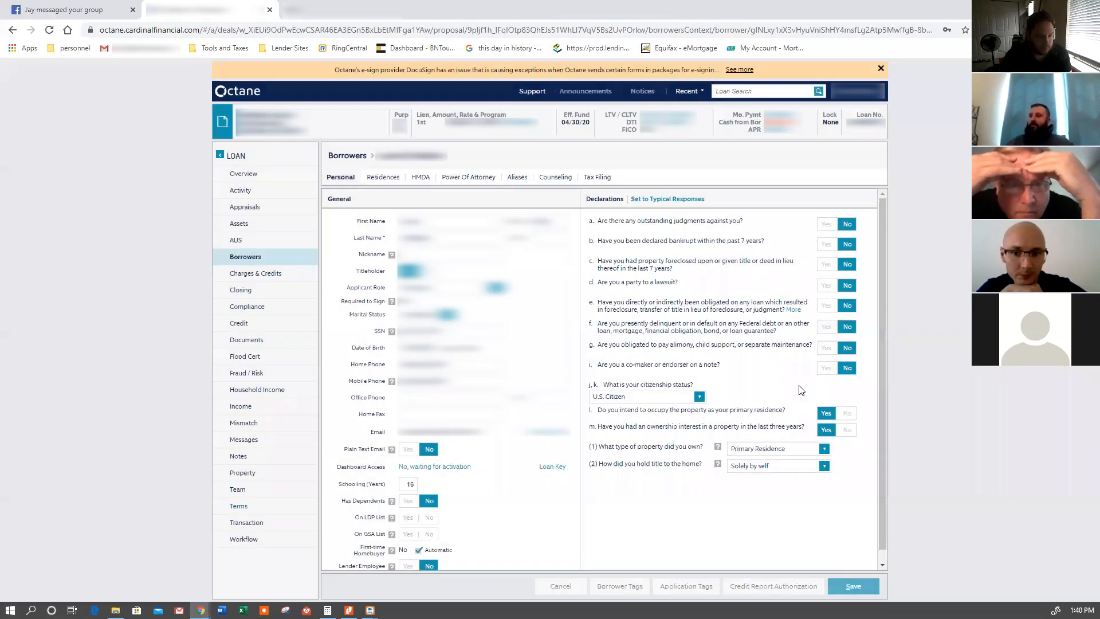